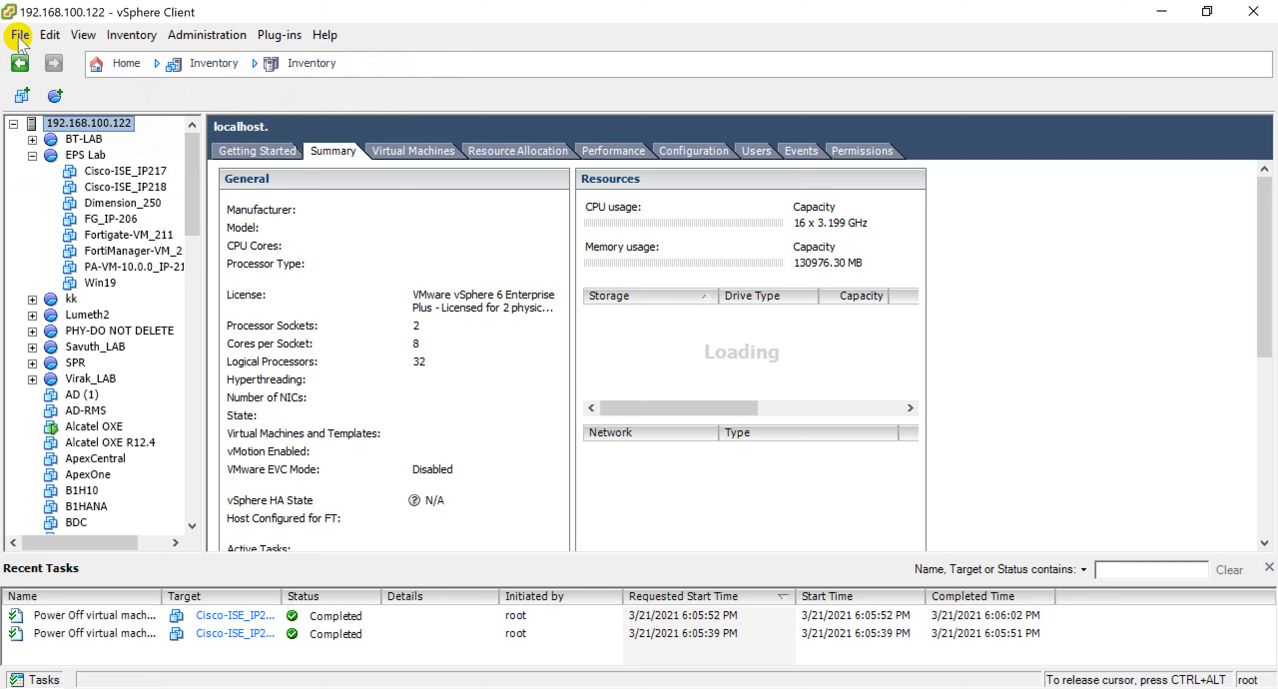
Start creating a new virtual machine on the host 192.168.100.122.
click(20, 36)
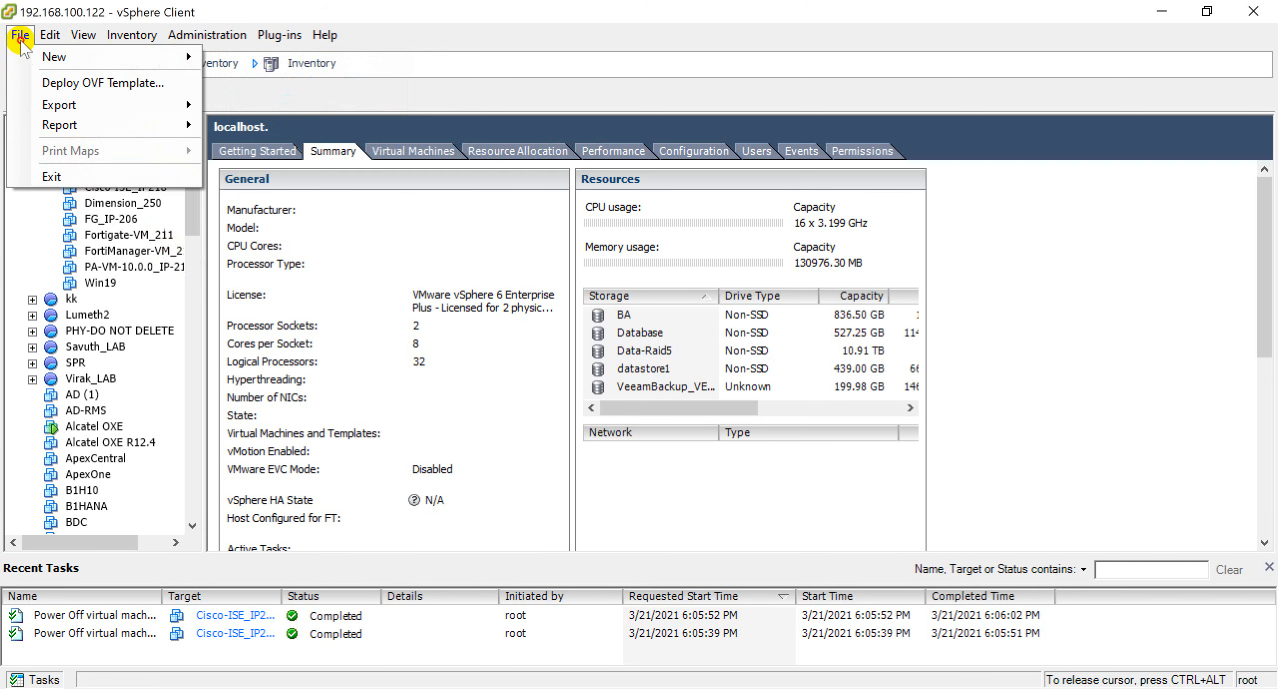
mouse_move(30, 57)
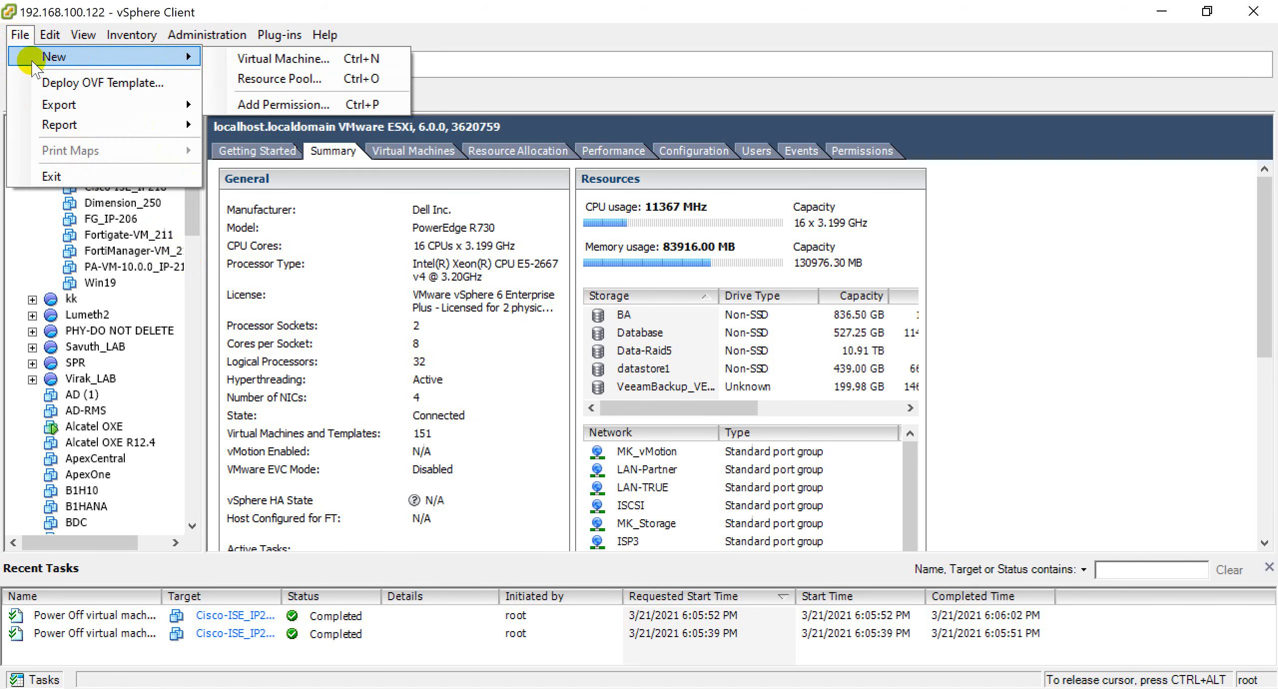
click(250, 62)
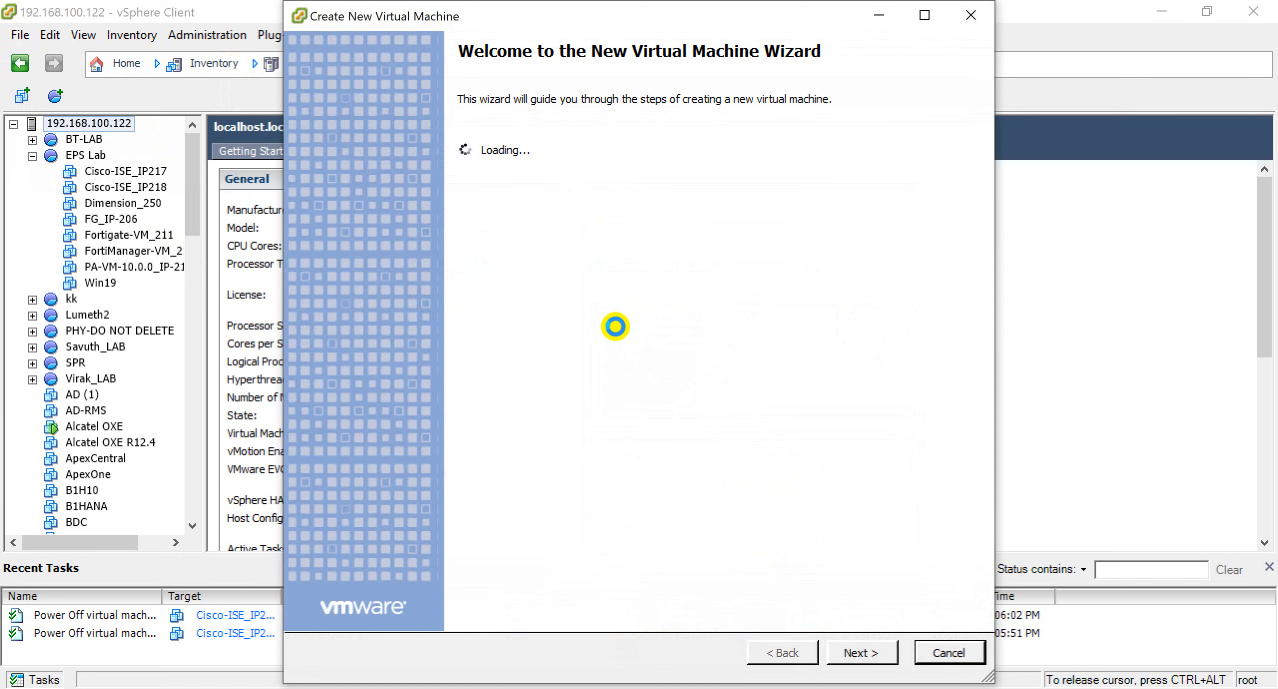
Switch to Command Prompt and ping 192.168.100.216 to check whether the address is in use.
key(super)
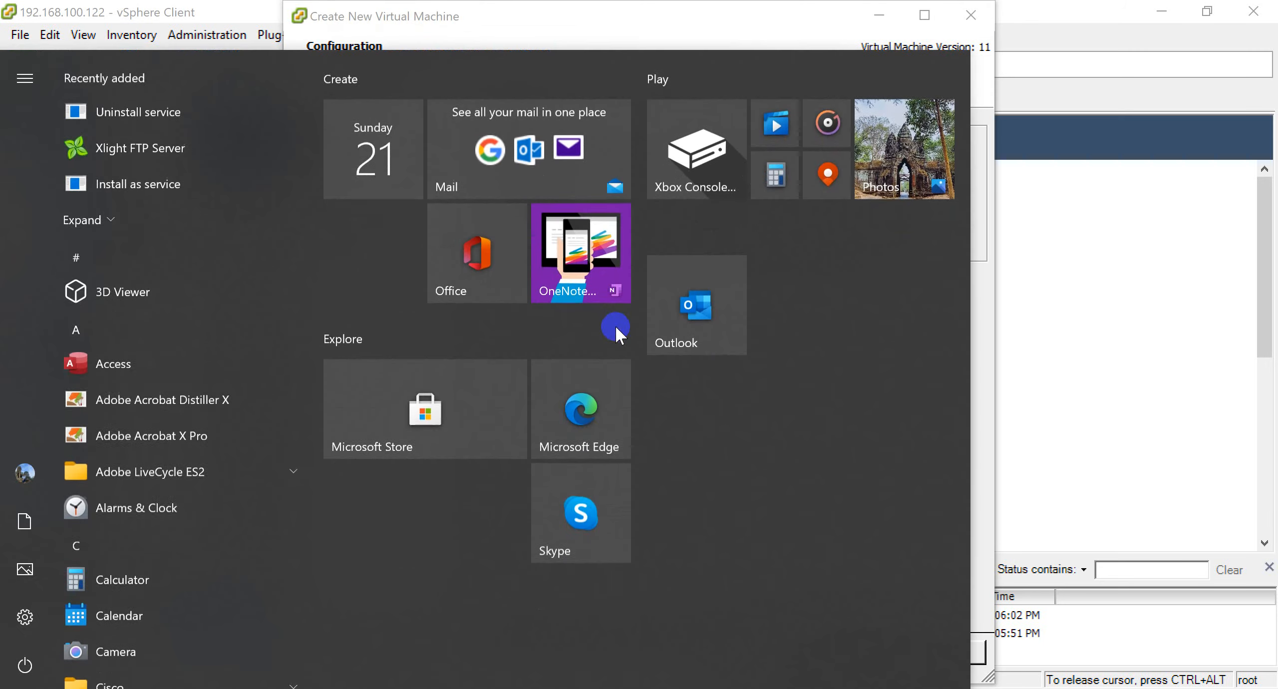
key(super)
key(super)
text(cmd)
key(Return)
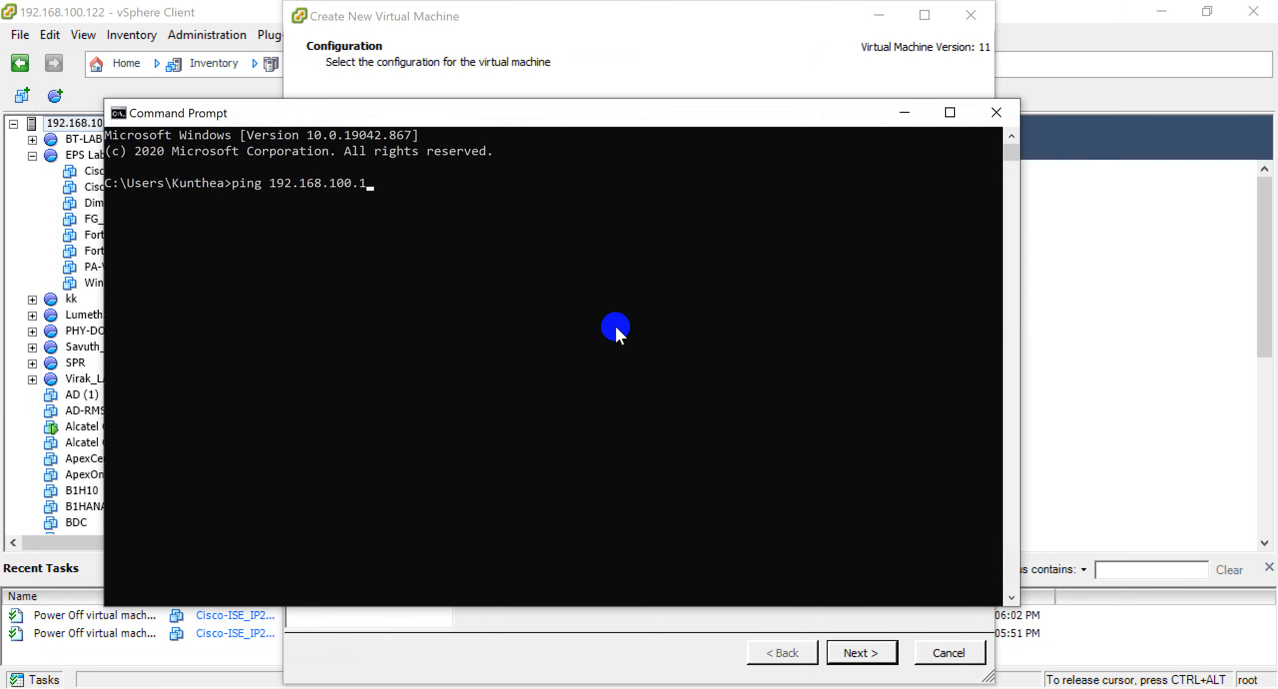
key(Return)
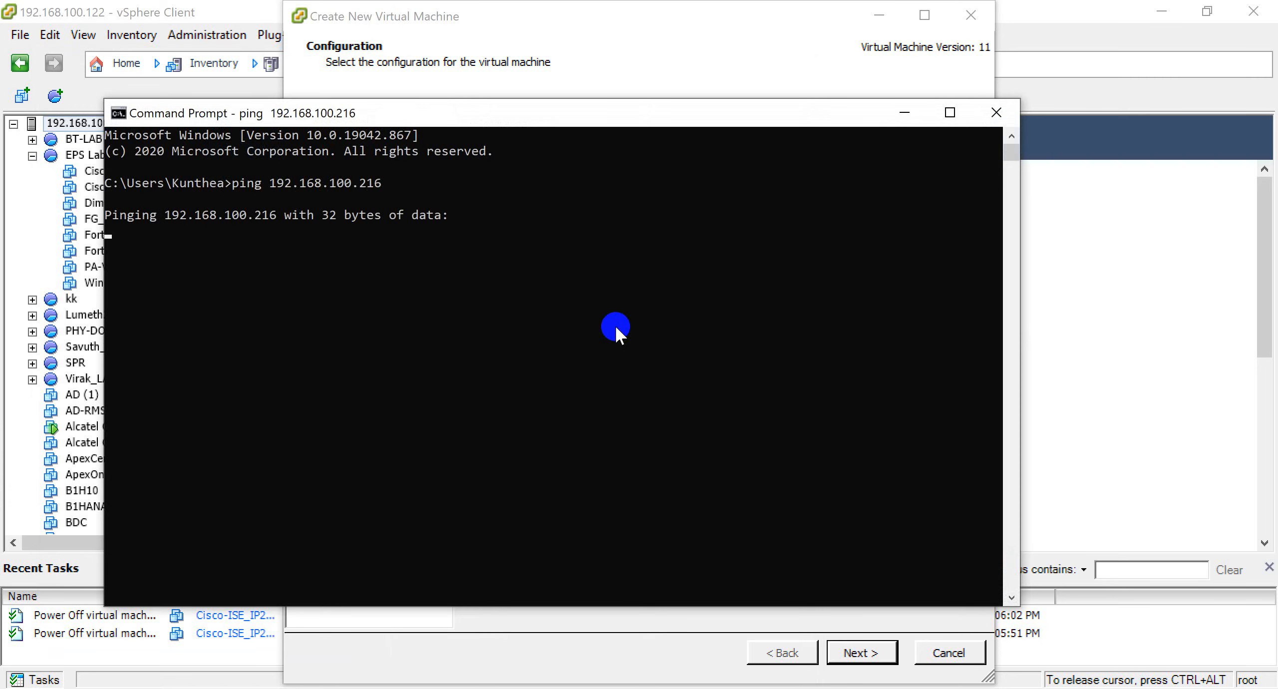
drag(415, 109, 599, 189)
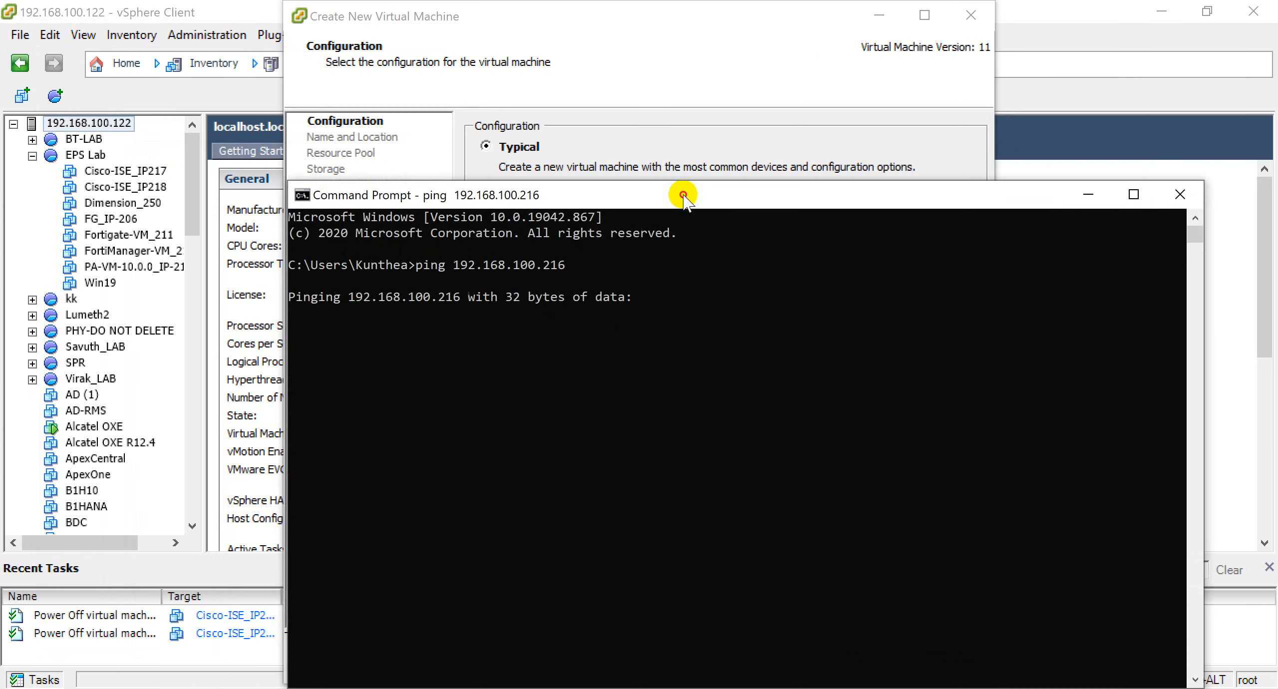
click(561, 263)
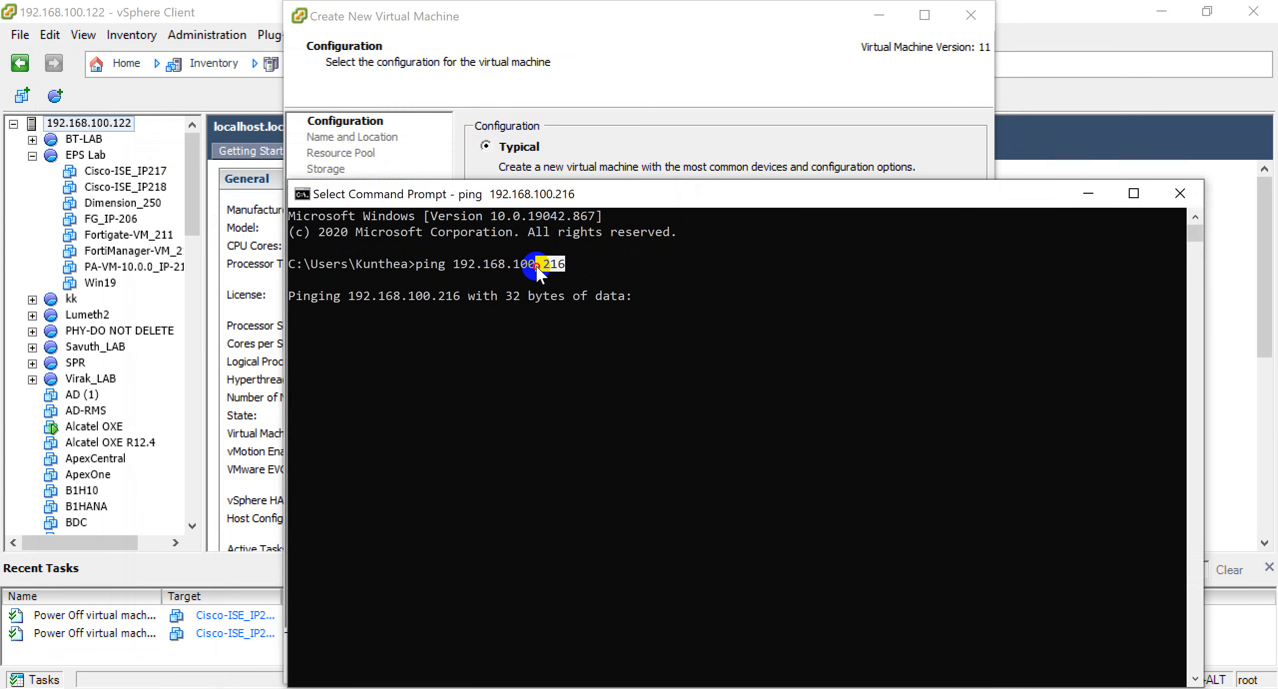
drag(536, 267, 546, 267)
right_click(546, 266)
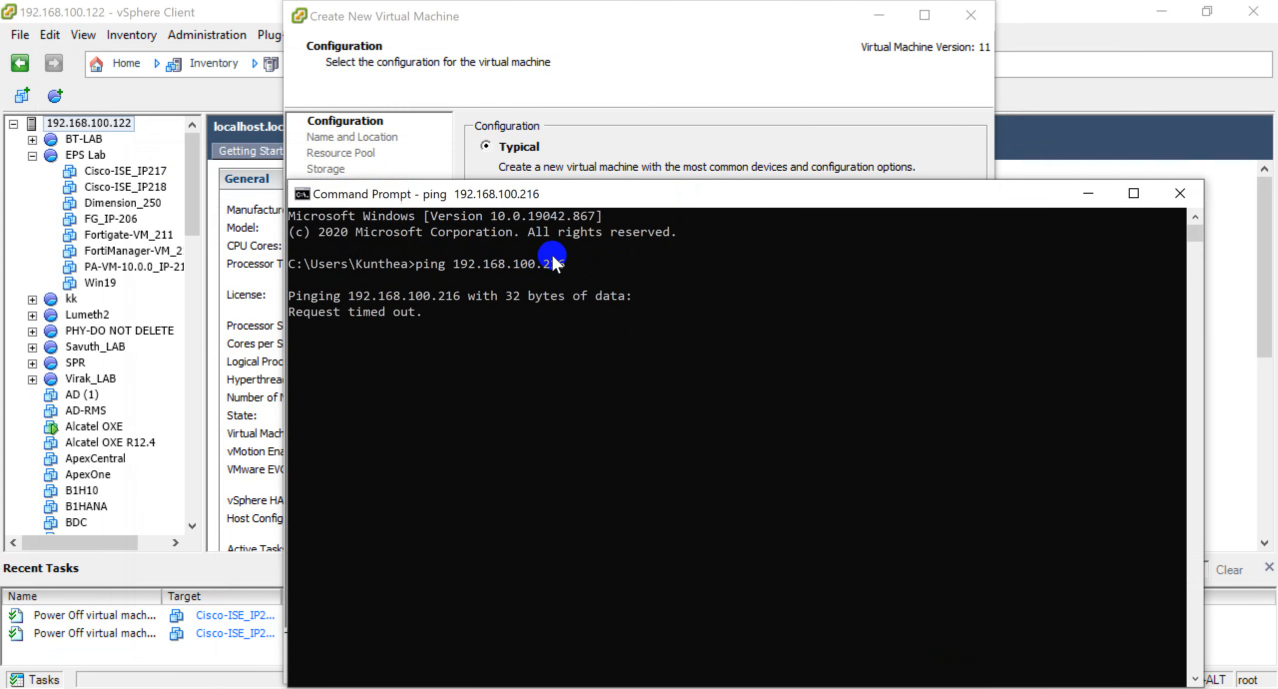
click(1091, 197)
Use the Typical configuration, name the virtual machine Cisco-ISE_IP216 and assign it to the EPS Lab resource pool.
click(881, 651)
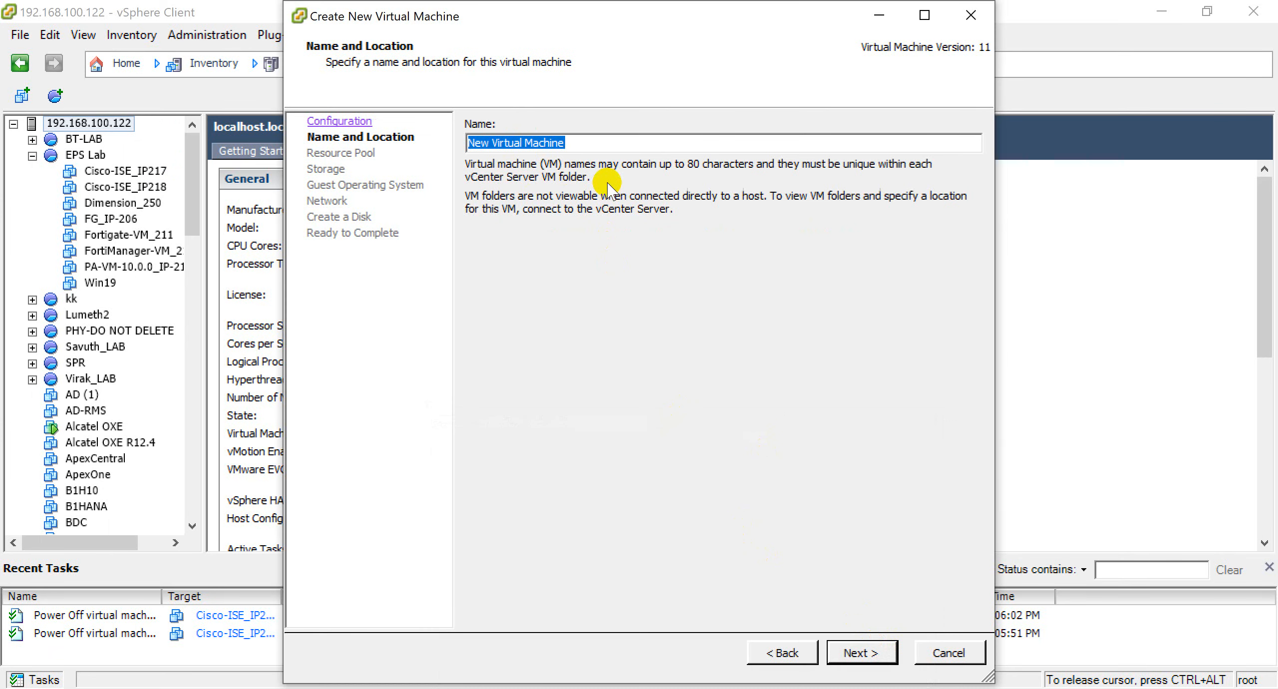
text(Cisco-ISE_IP216)
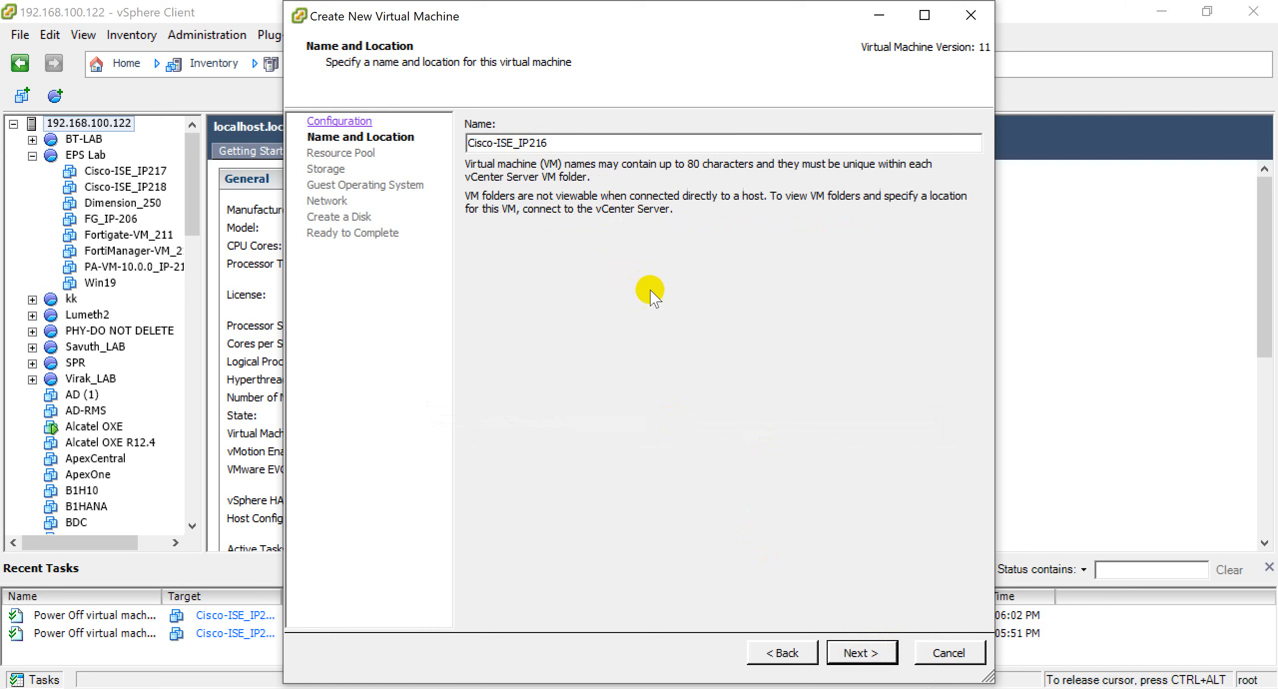
click(869, 653)
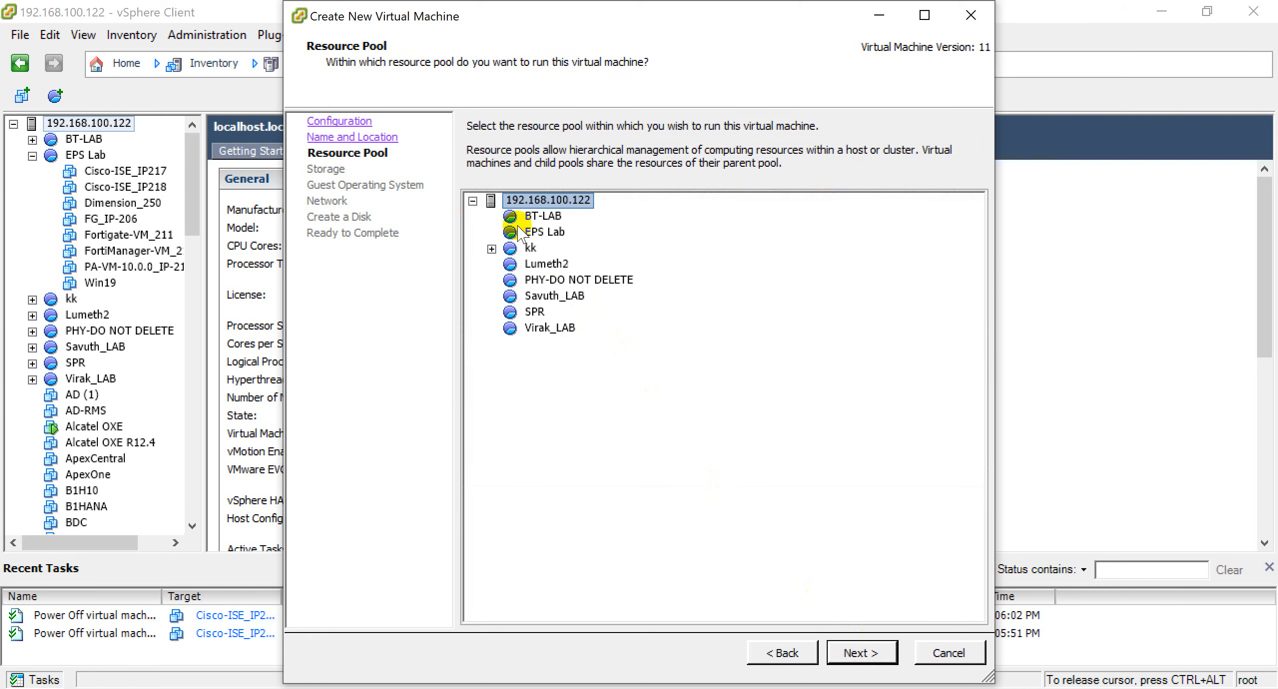
click(543, 233)
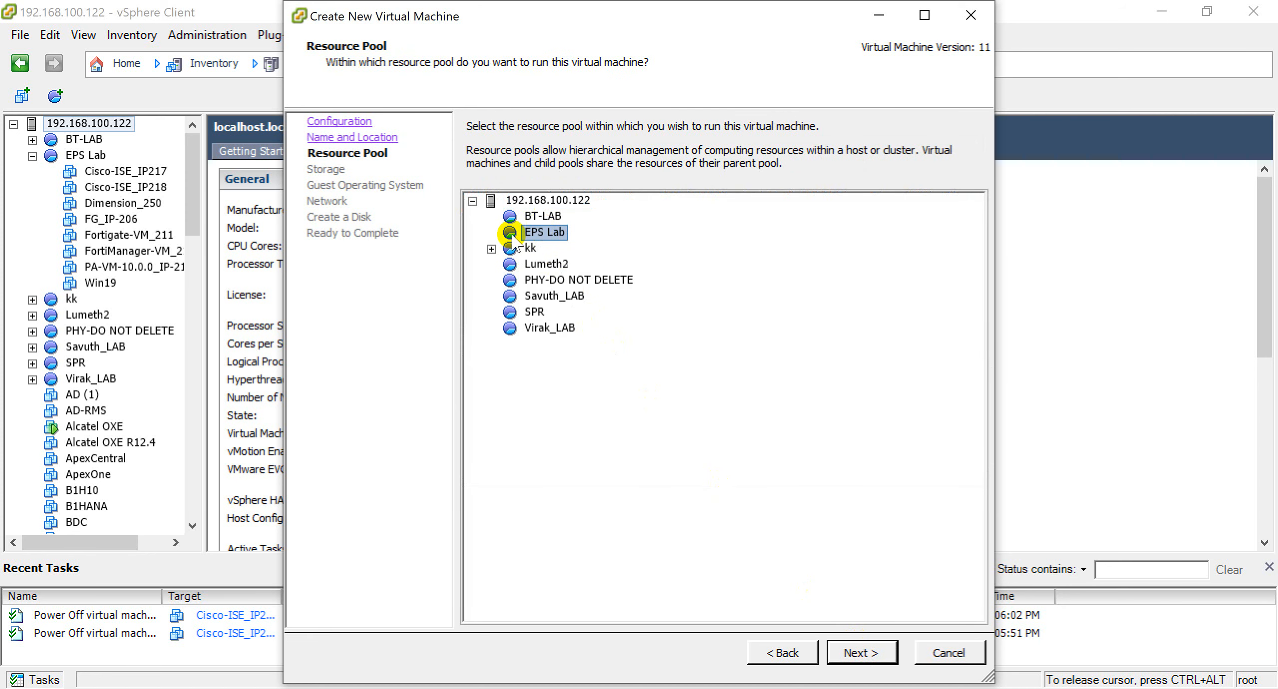
click(862, 653)
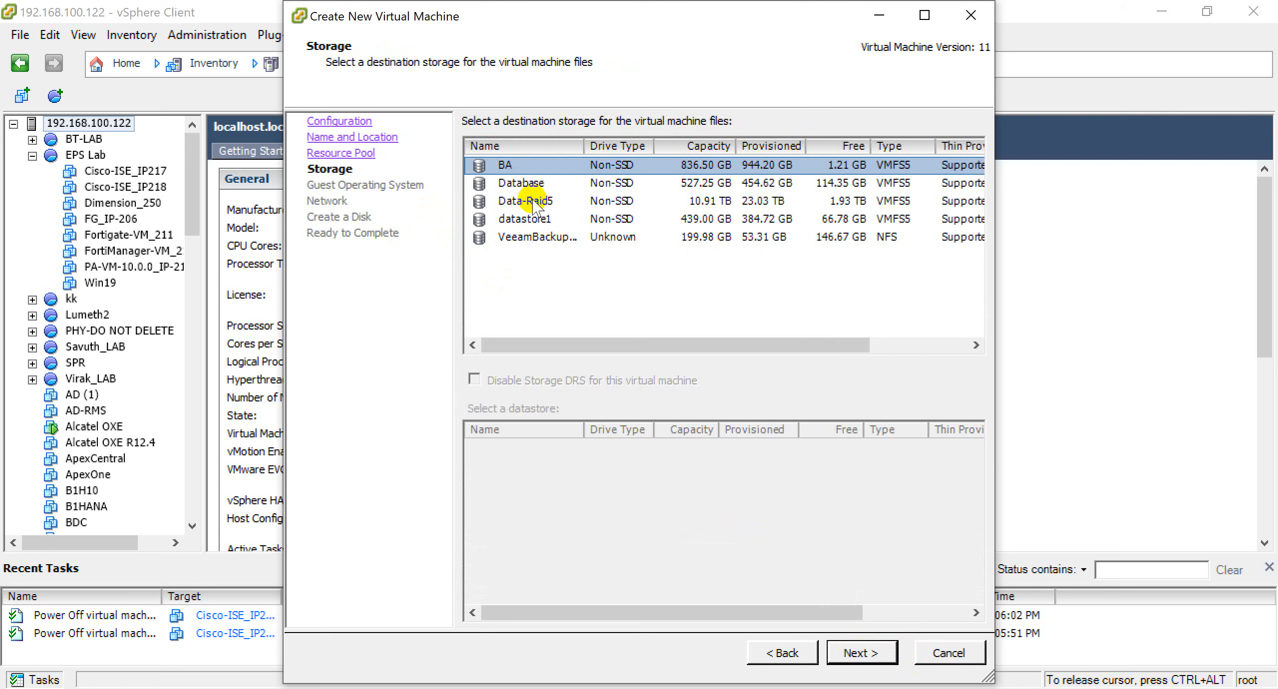
Store the virtual machine on the Data-Raid5 datastore and choose Linux, Red Hat Enterprise Linux 7 (64-bit), as guest operating system.
click(528, 201)
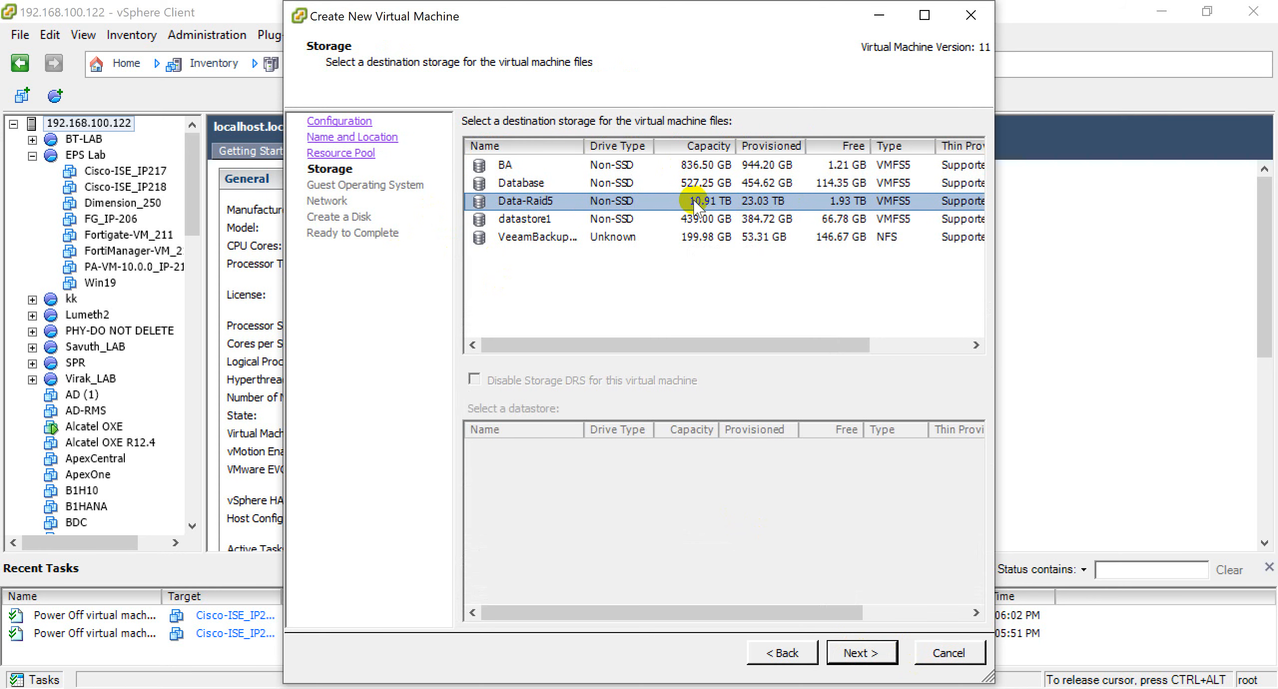
click(855, 657)
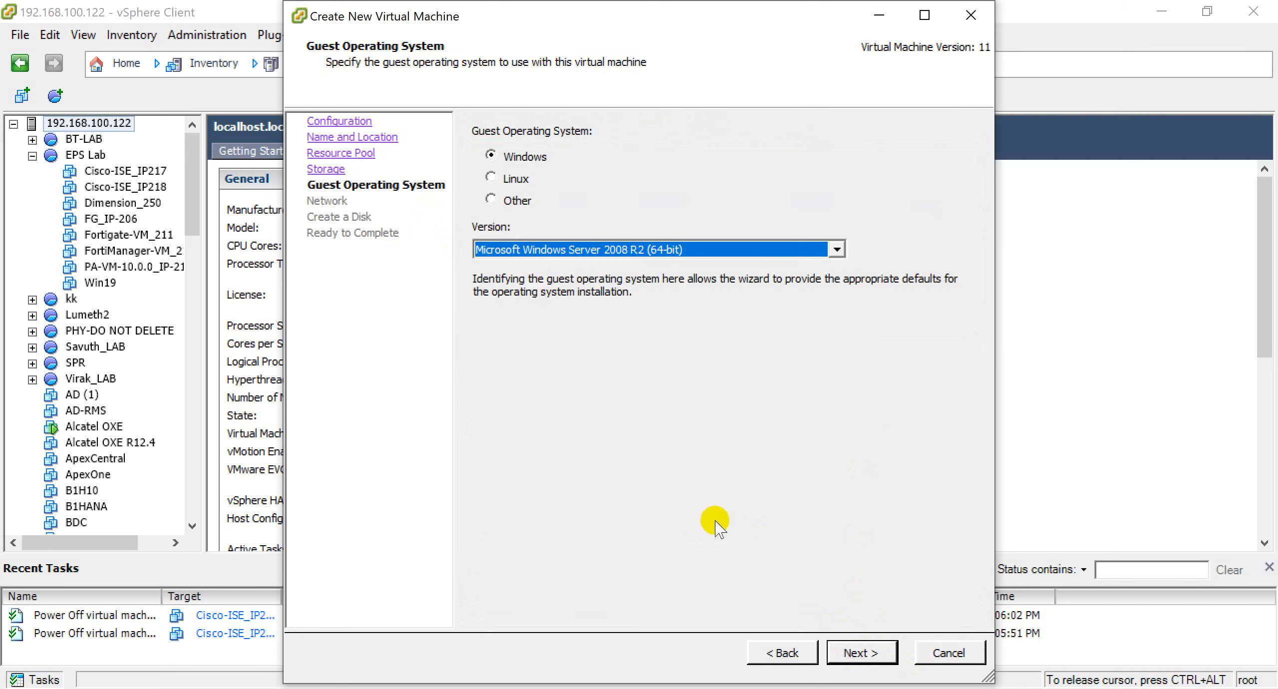
click(505, 181)
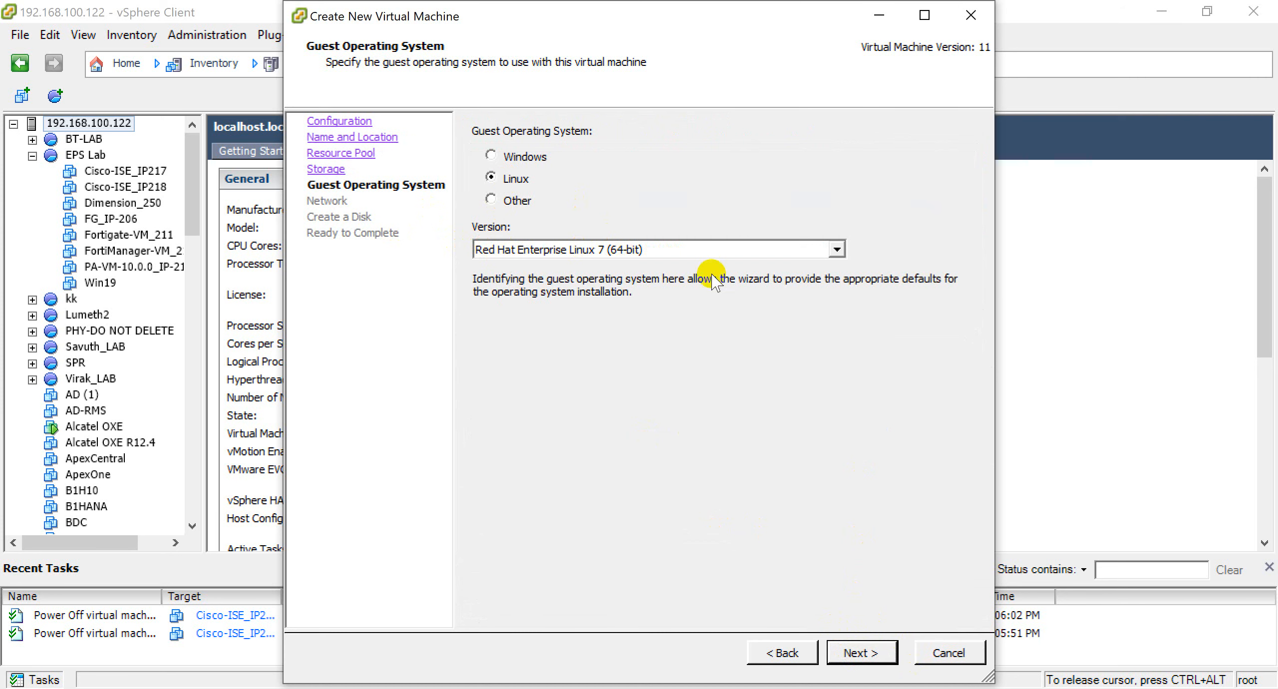
click(854, 652)
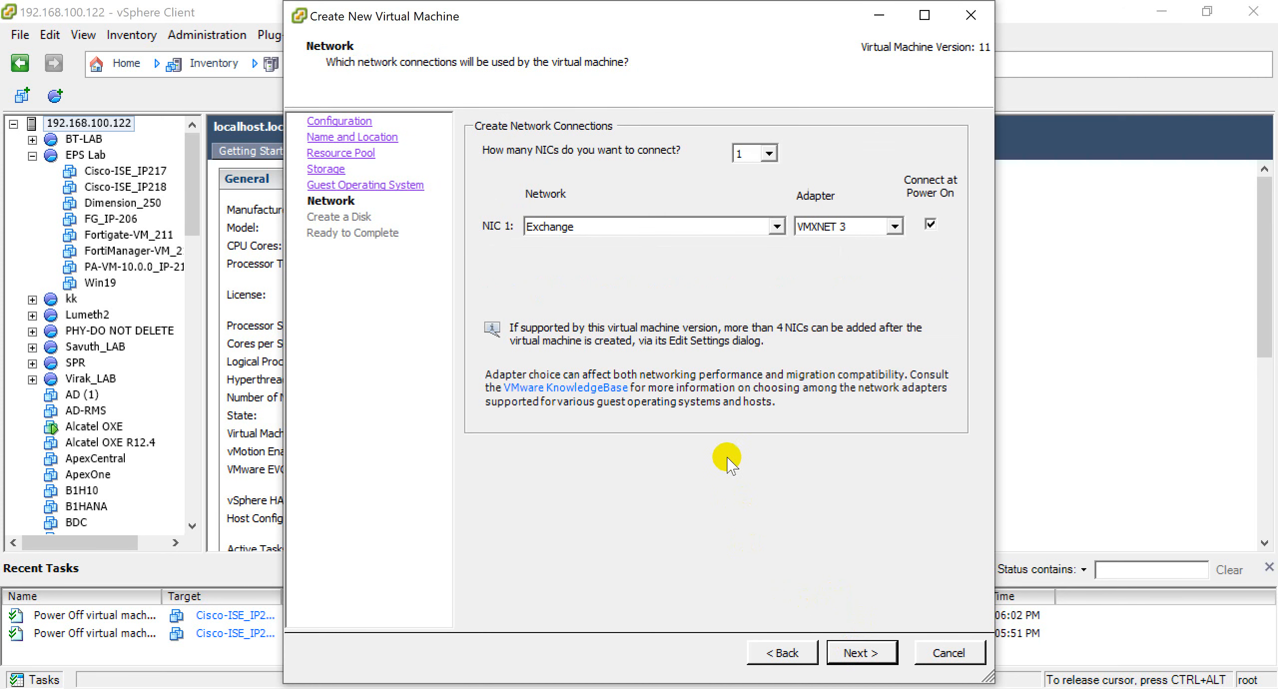
Connect NIC 1 of the new virtual machine to VM Network with the VMXNET 3 adapter.
click(775, 225)
scroll(664, 299, down, 3)
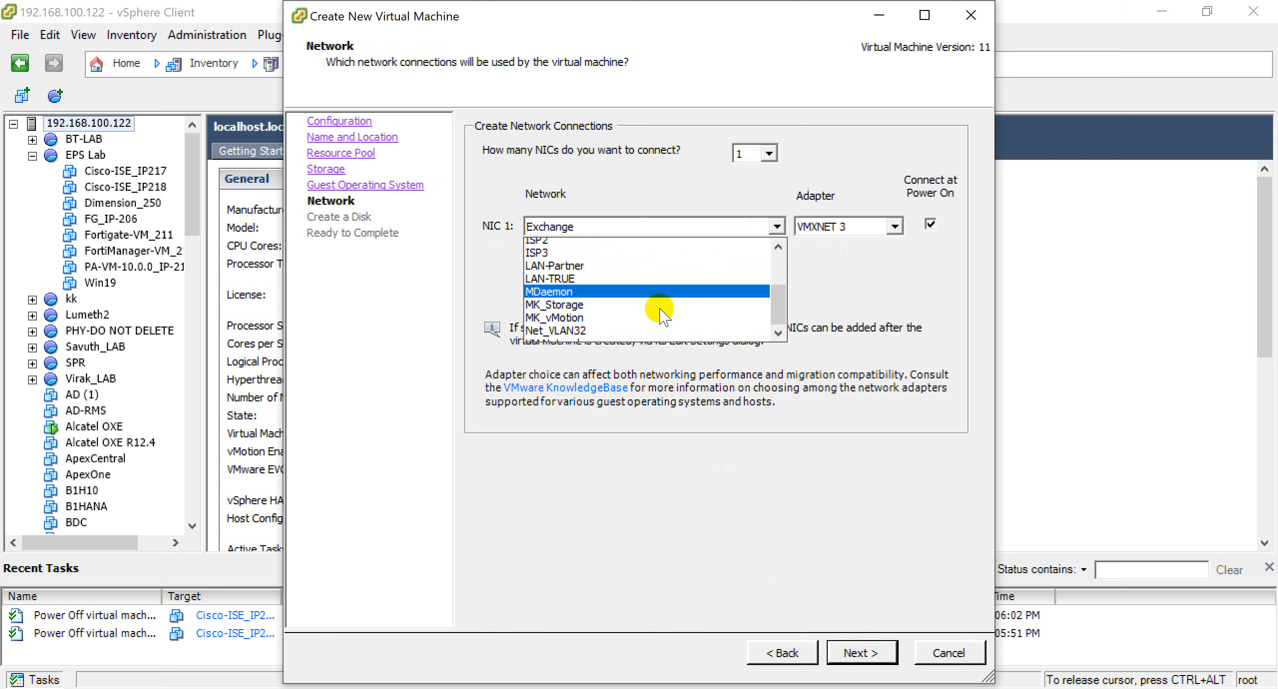
click(584, 323)
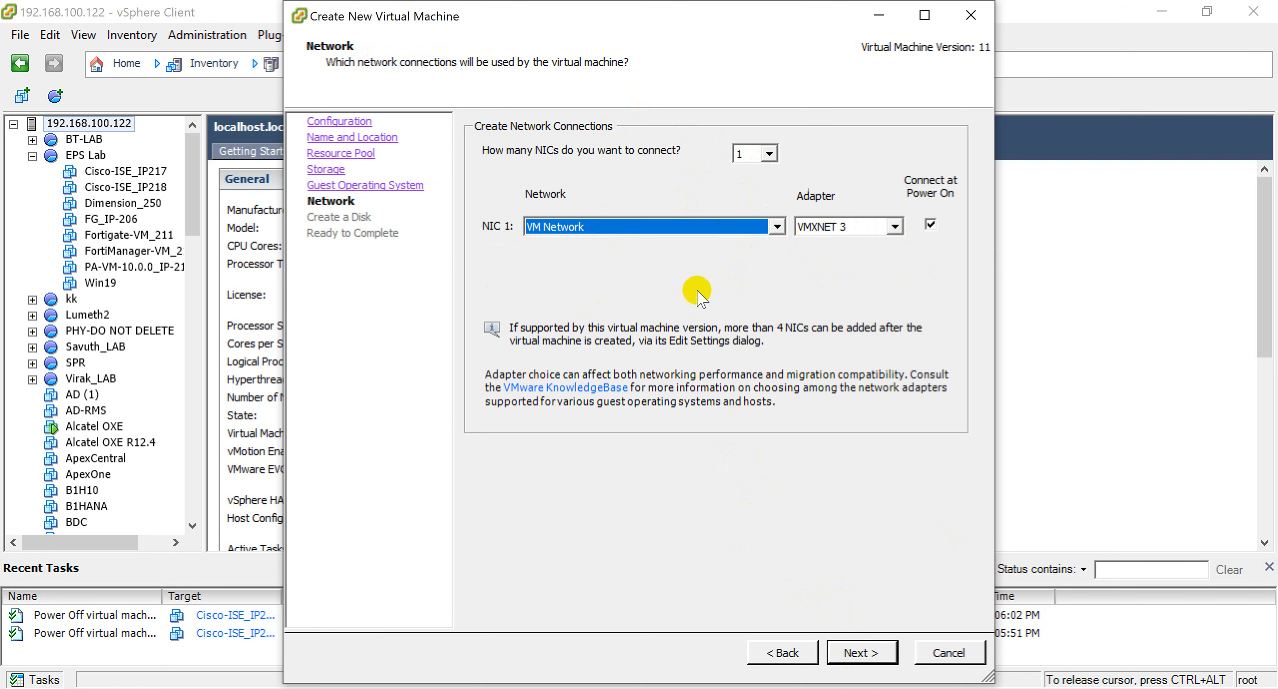
click(861, 649)
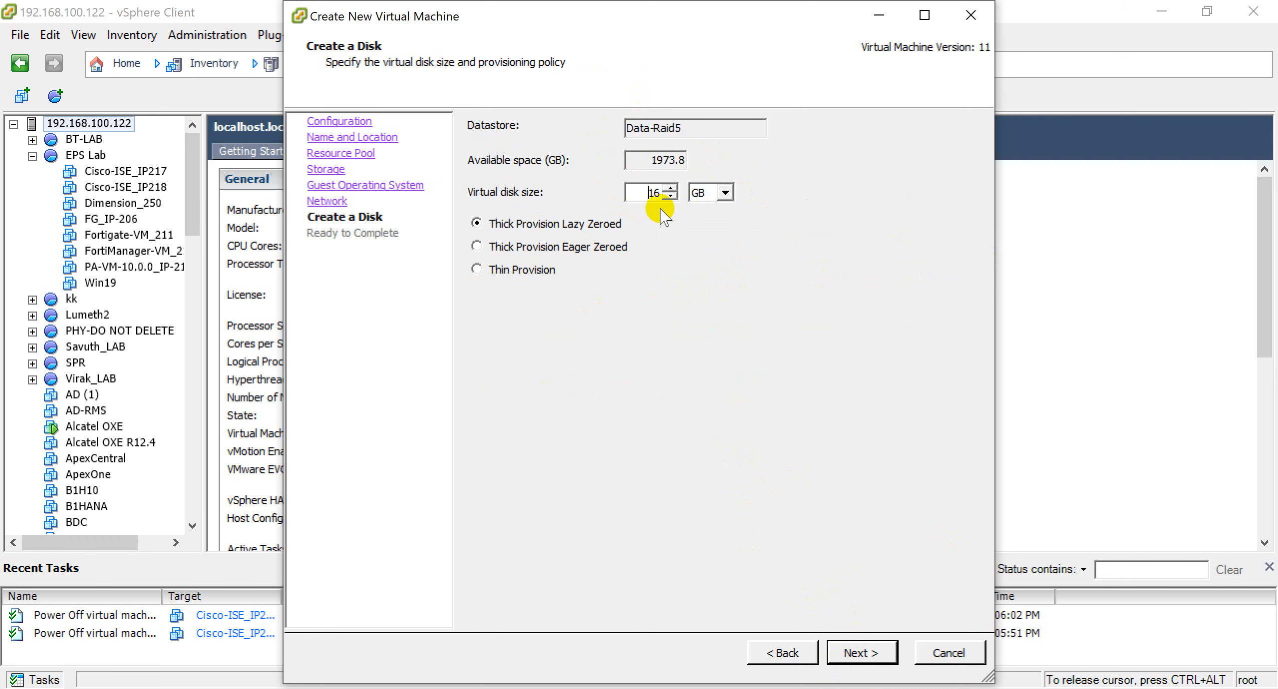
Give the virtual machine a 600 GB thin-provisioned disk and finish creating it.
drag(645, 192, 694, 195)
click(858, 651)
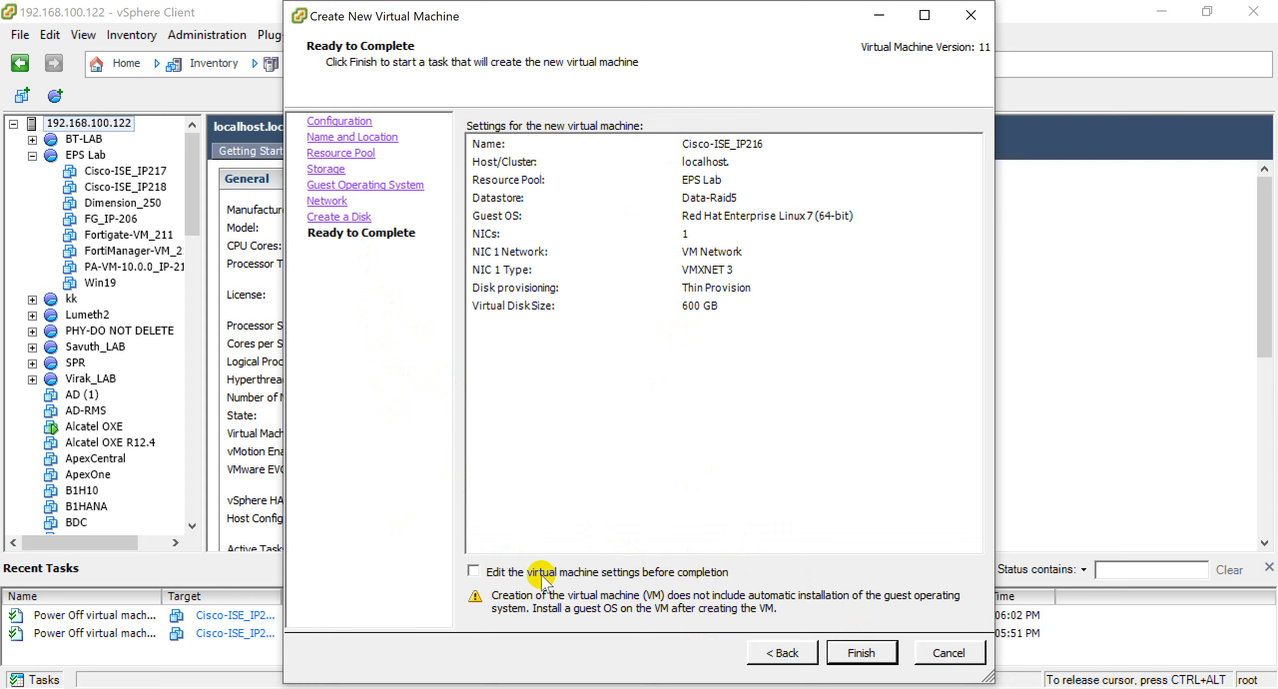
click(848, 653)
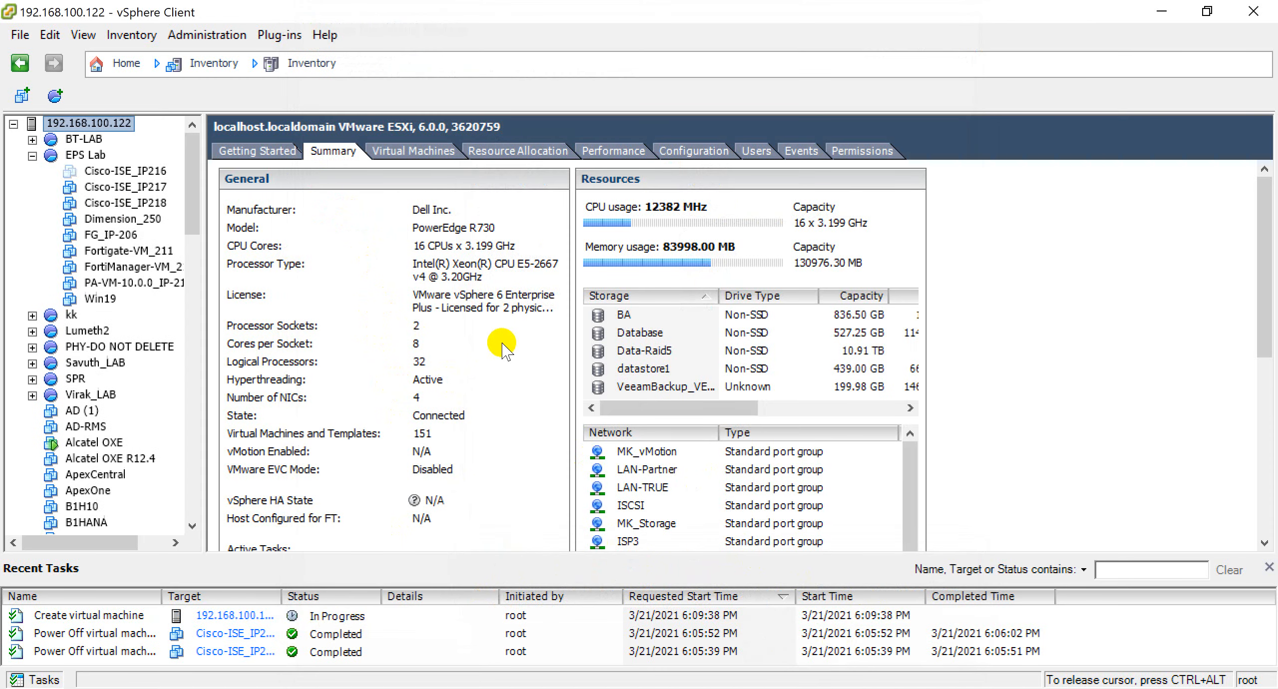
Edit the settings of Cisco-ISE_IP216, setting its memory to 16 GB and its number of virtual sockets to 2.
click(141, 172)
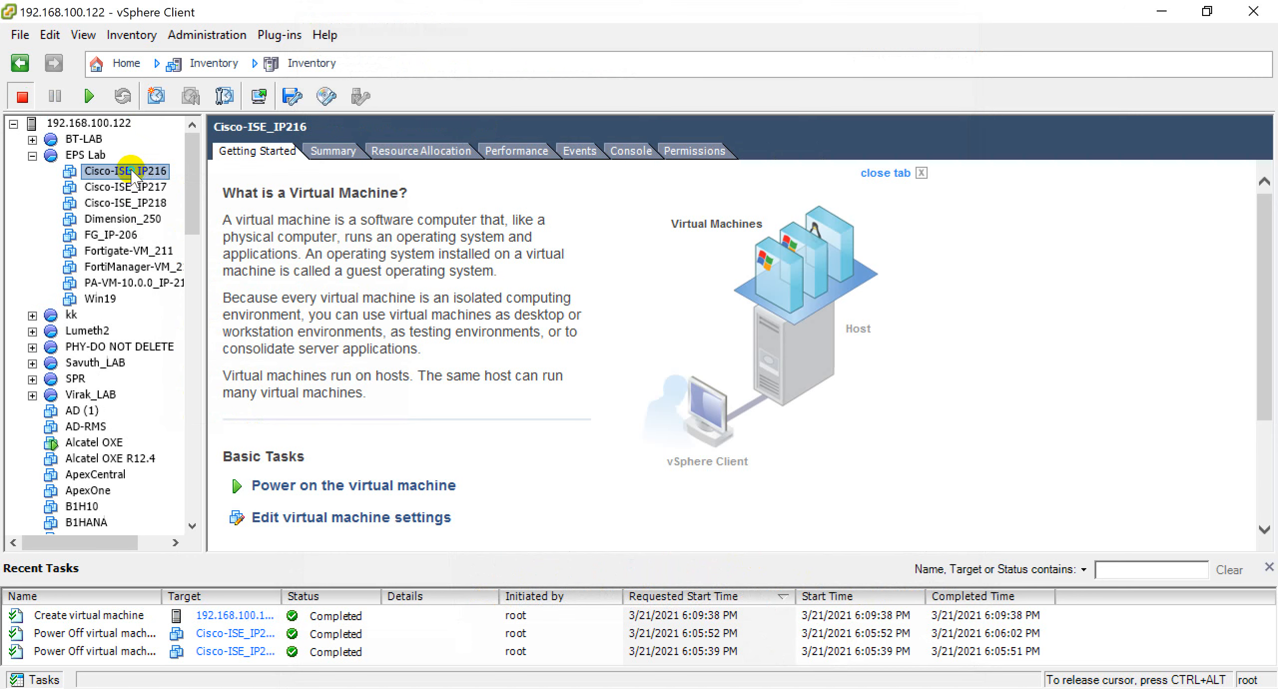
right_click(135, 175)
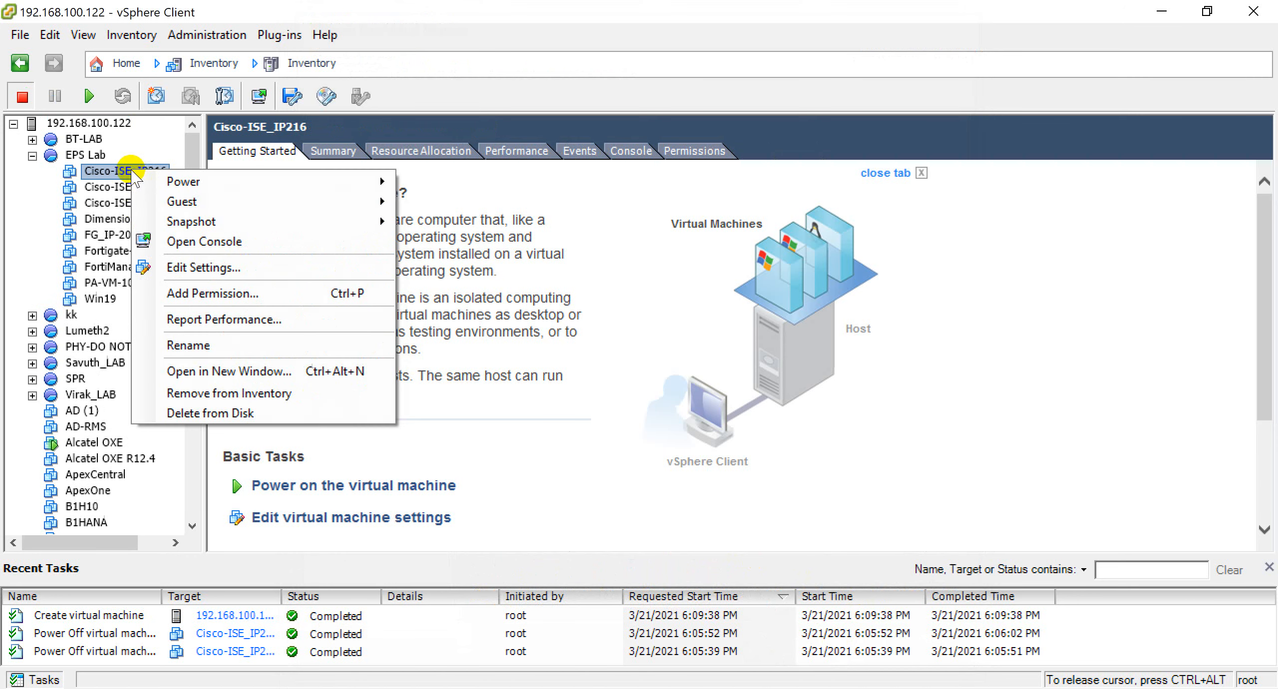
click(193, 270)
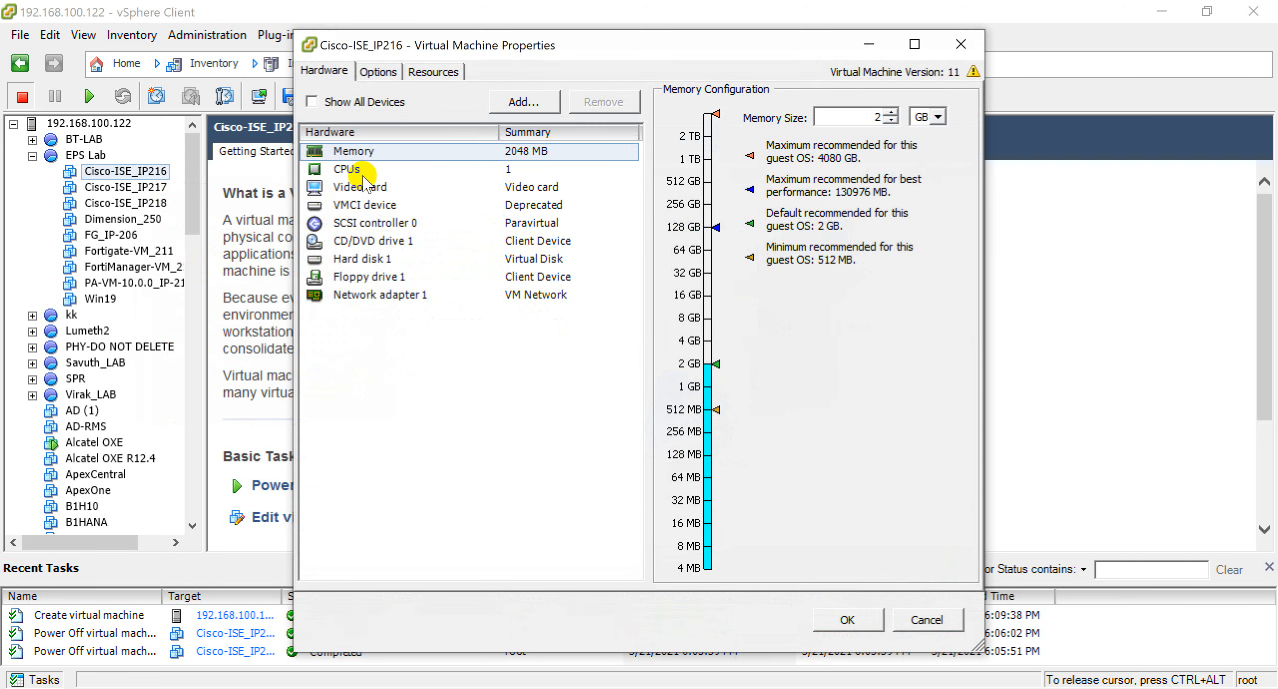
drag(858, 118, 892, 115)
click(541, 172)
click(905, 100)
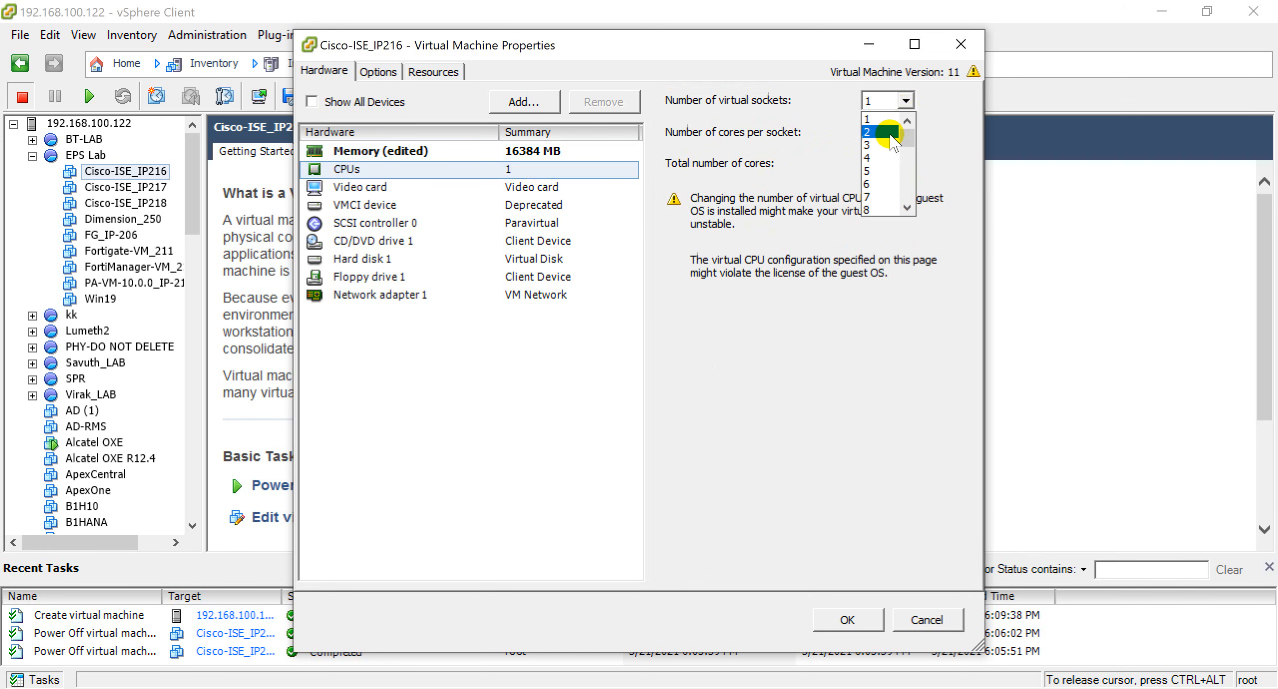
click(889, 132)
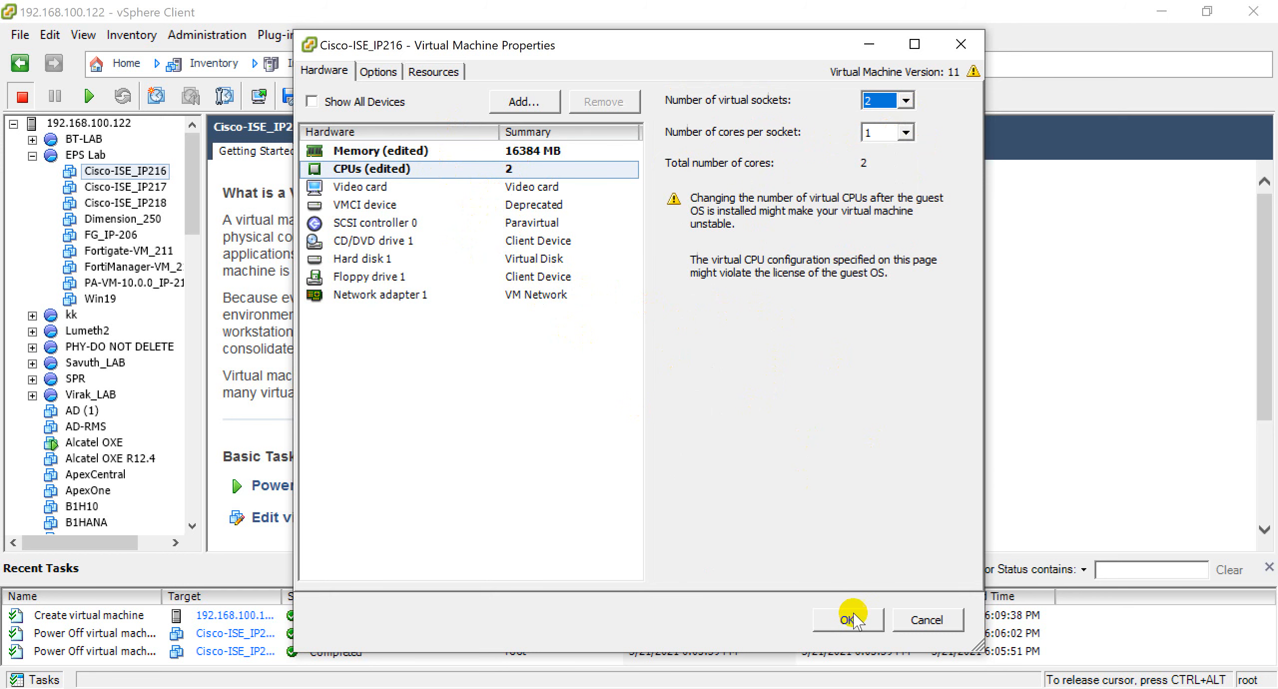
Set CD/DVD drive 1 of the virtual machine to use a datastore ISO file.
click(389, 242)
click(392, 257)
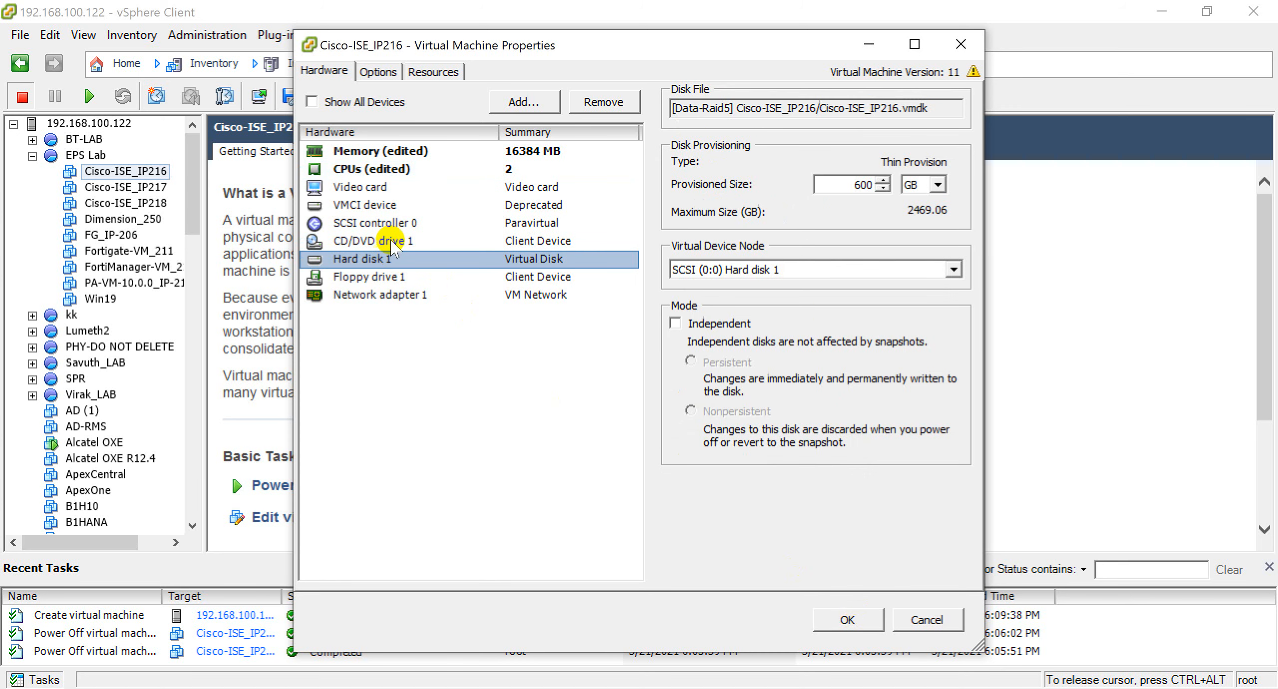
click(393, 242)
click(675, 317)
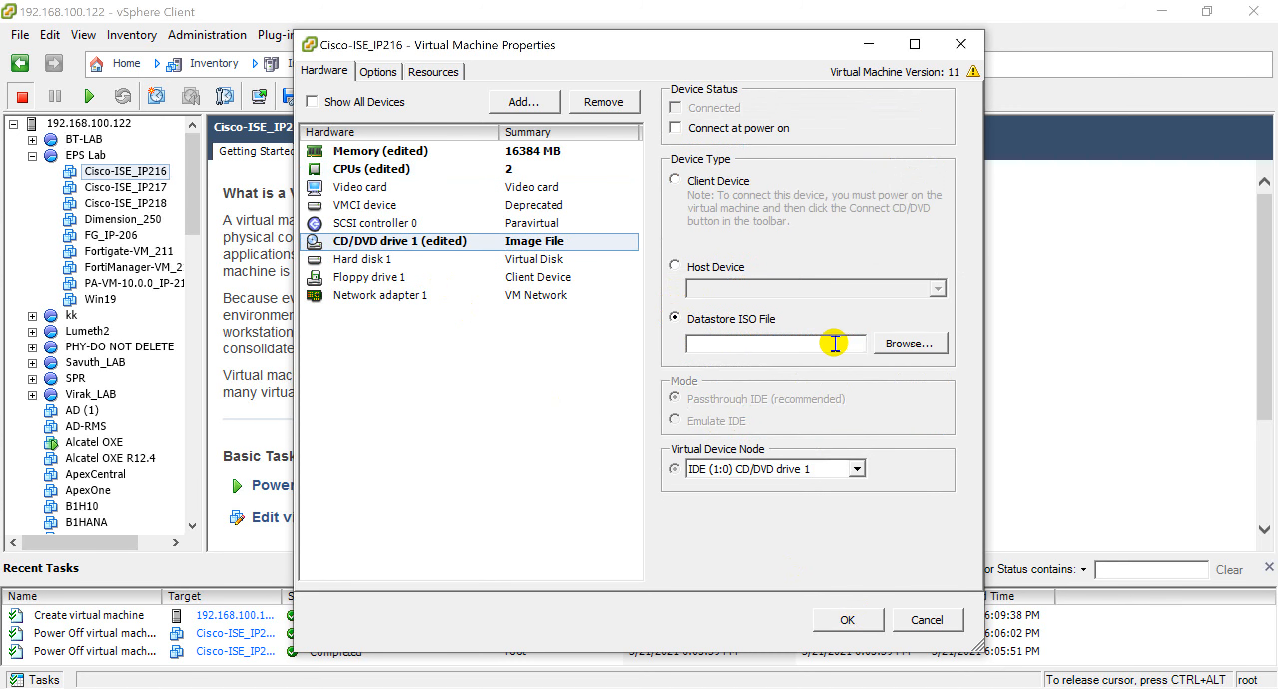
Browse the Data-Raid5 datastore for the drive's ISO file and open the EPS_ISO folder.
click(885, 347)
double_click(465, 307)
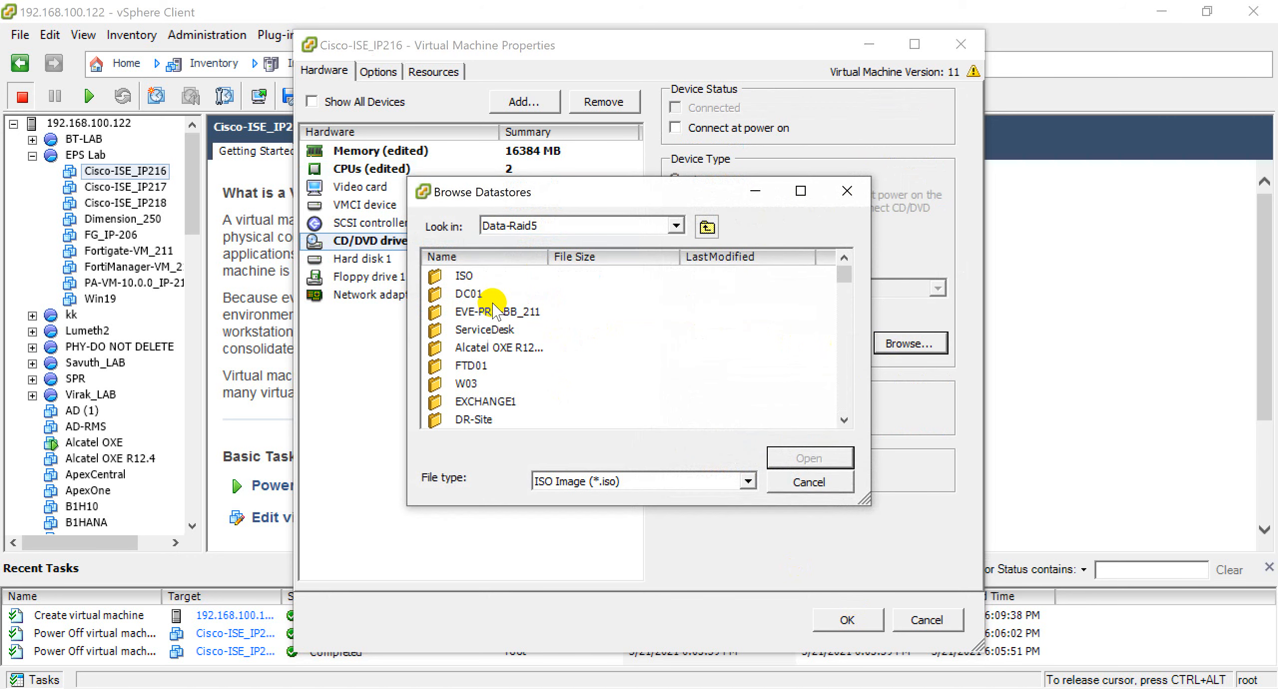
click(489, 332)
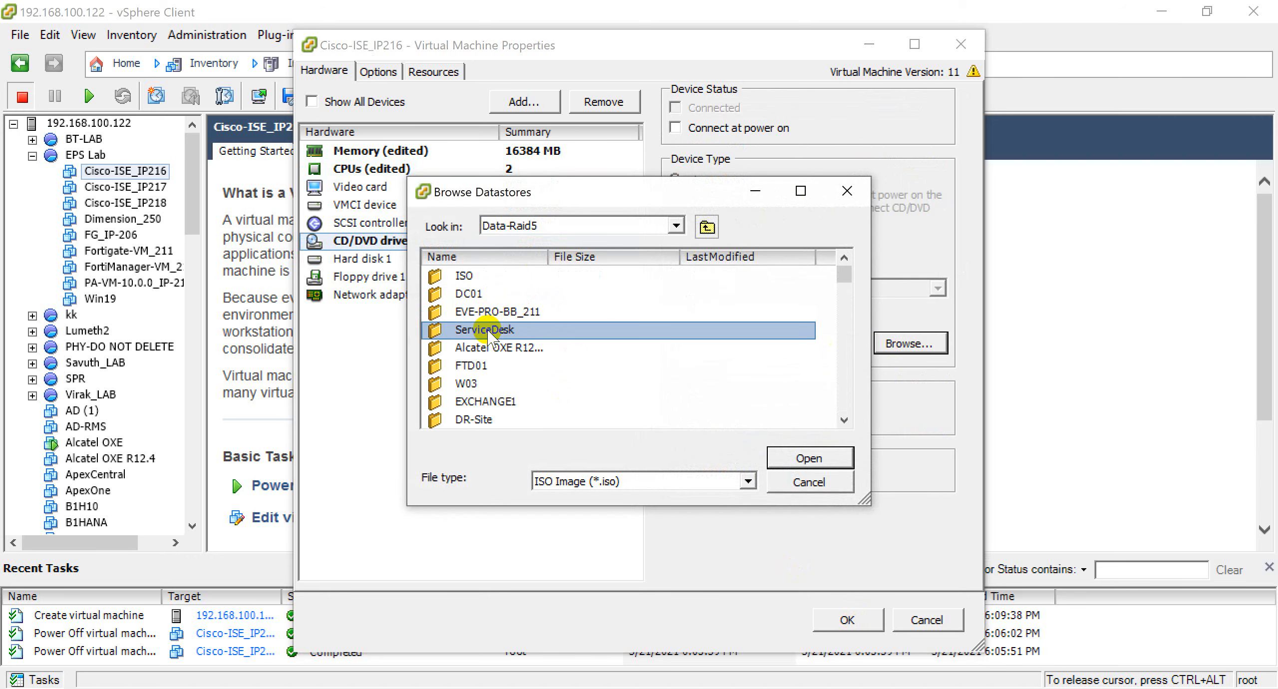
key(i)
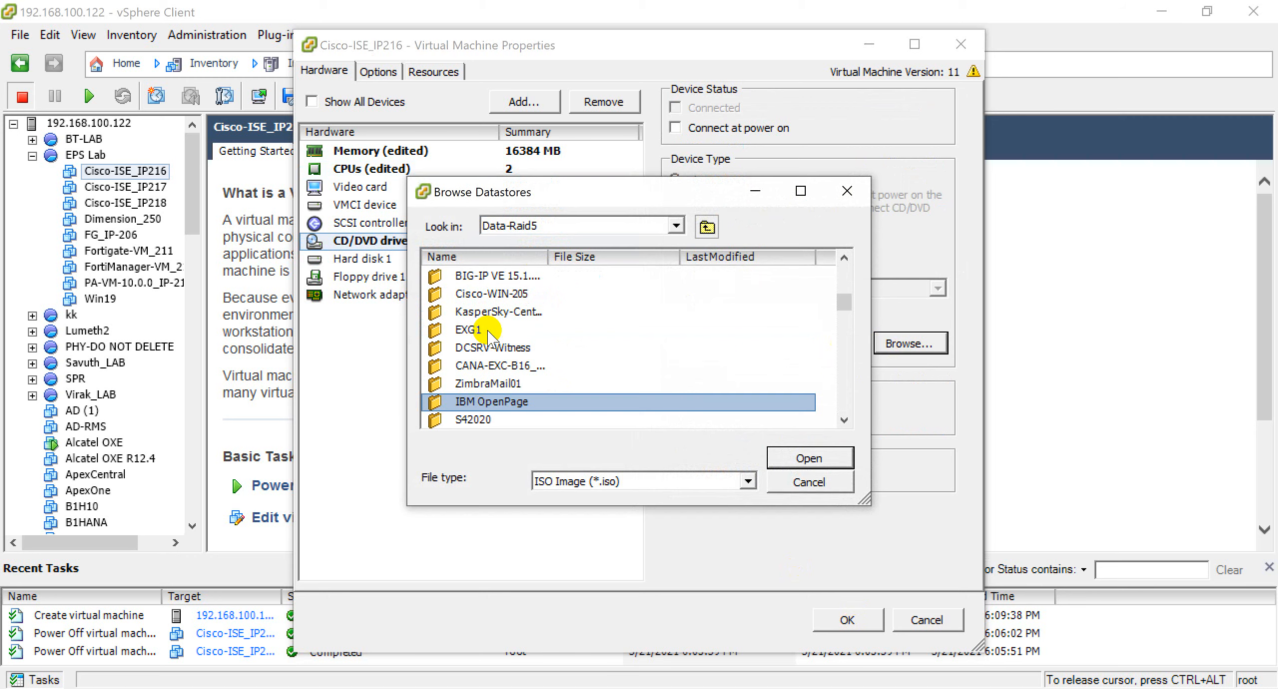
key(e)
key(e)
key(e)
key(e)
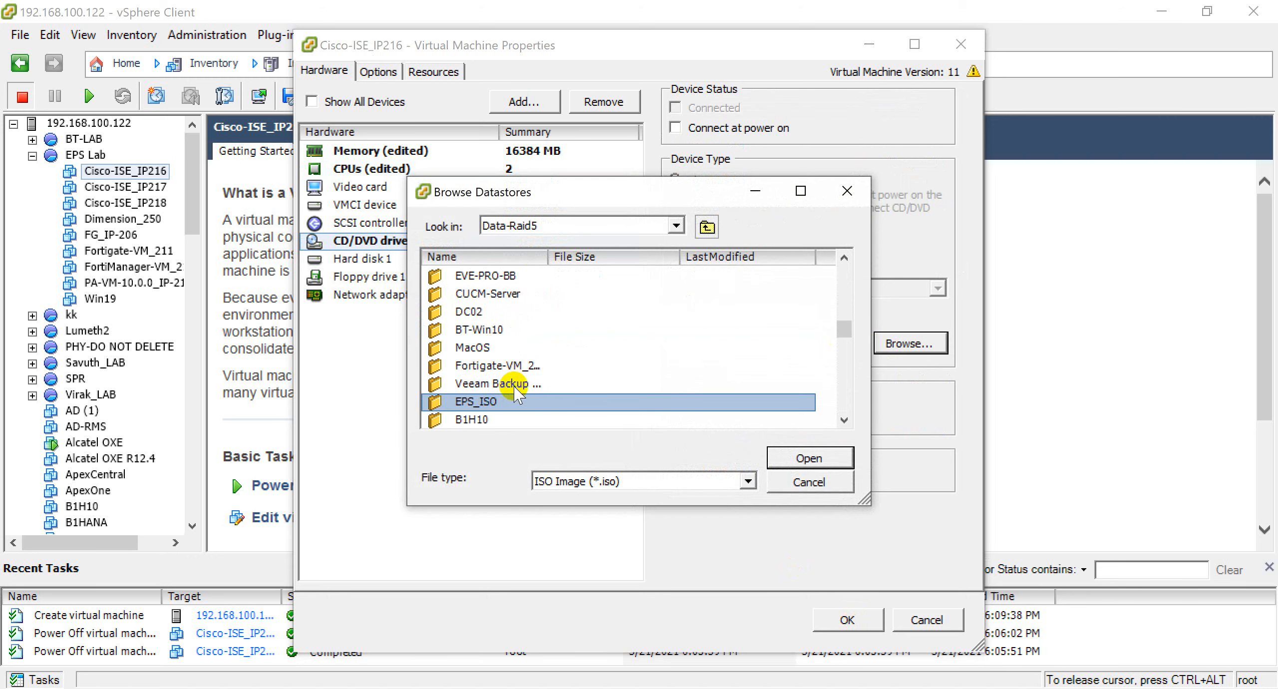
double_click(508, 404)
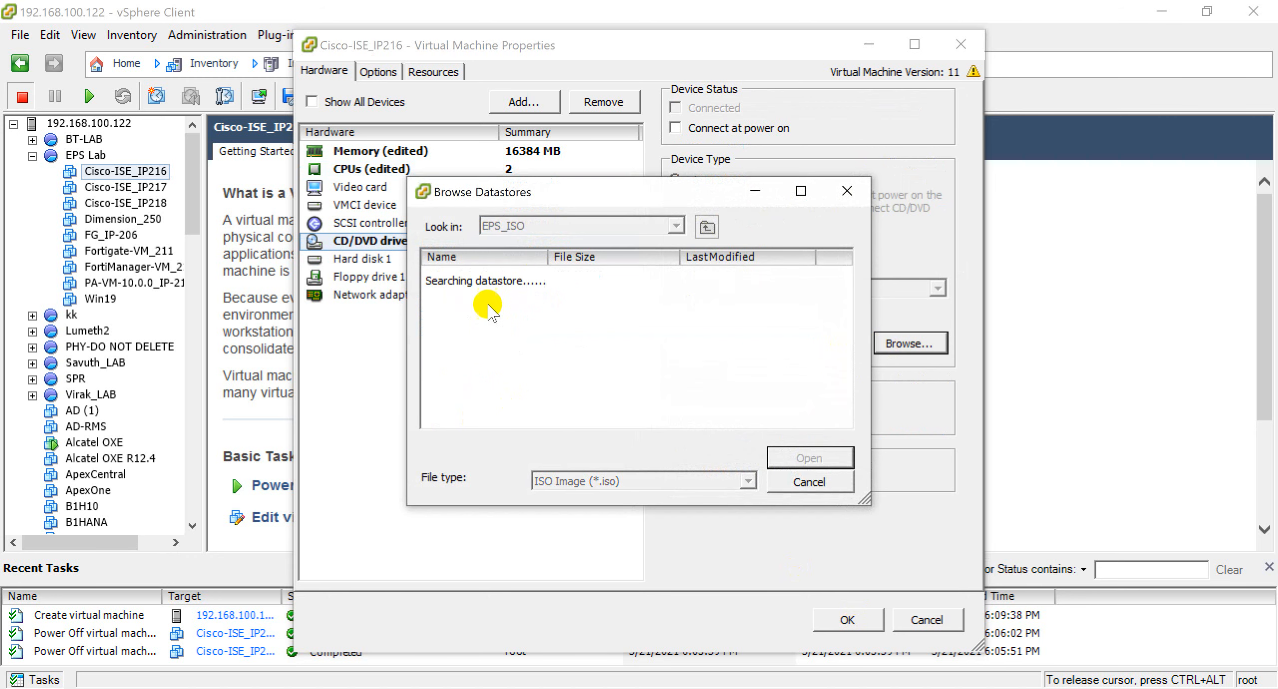
Attach ise-2.6.0.156.SPA.x86_64.iso to CD/DVD drive 1, keep it connected at power on, and save the virtual machine settings.
drag(552, 257, 691, 257)
click(486, 276)
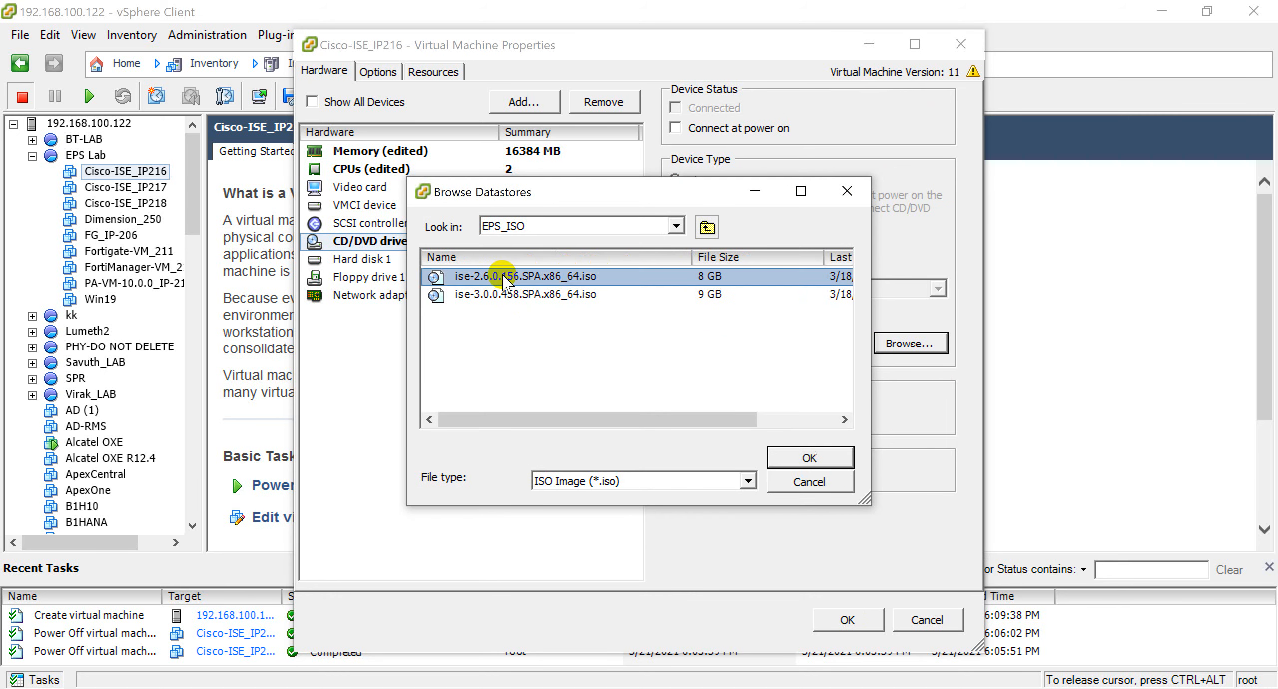
click(809, 462)
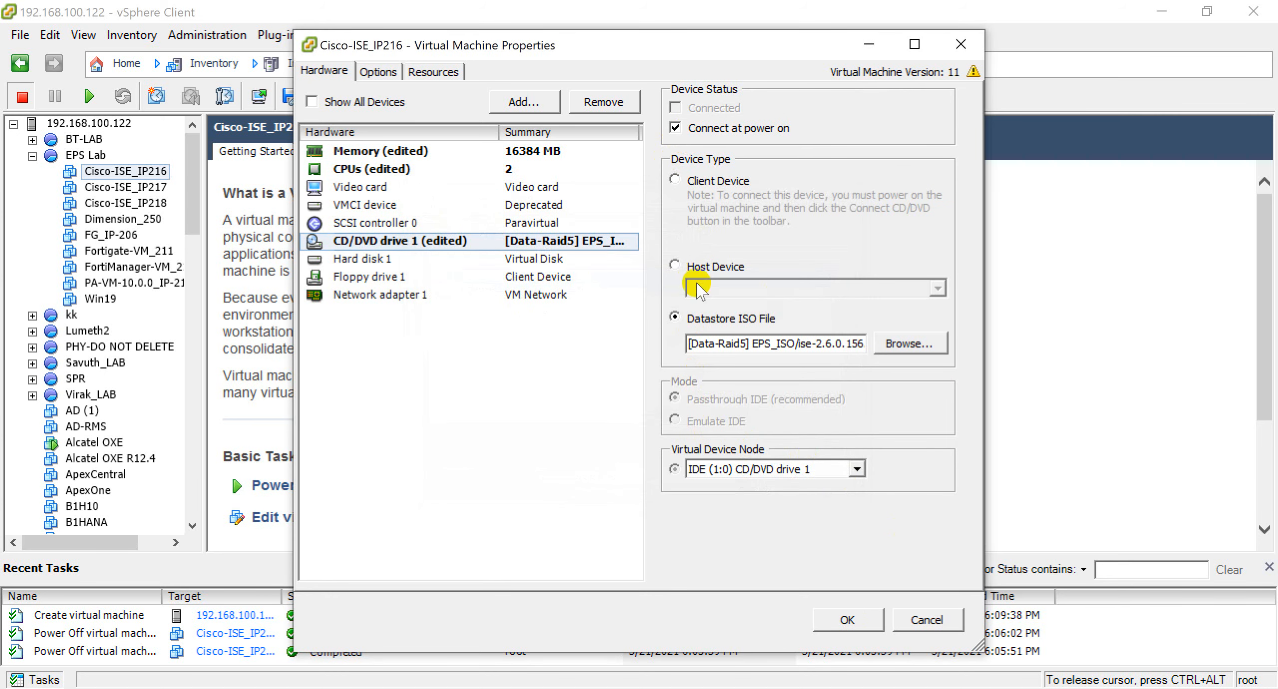
click(675, 129)
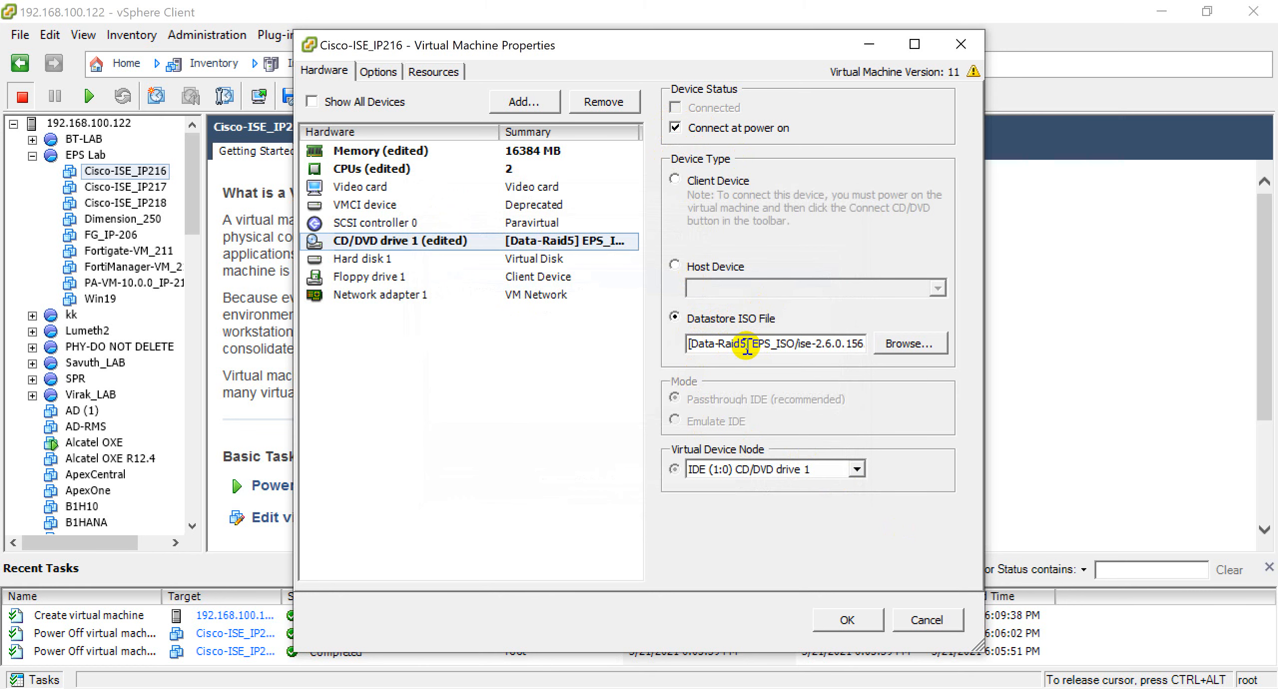
click(841, 624)
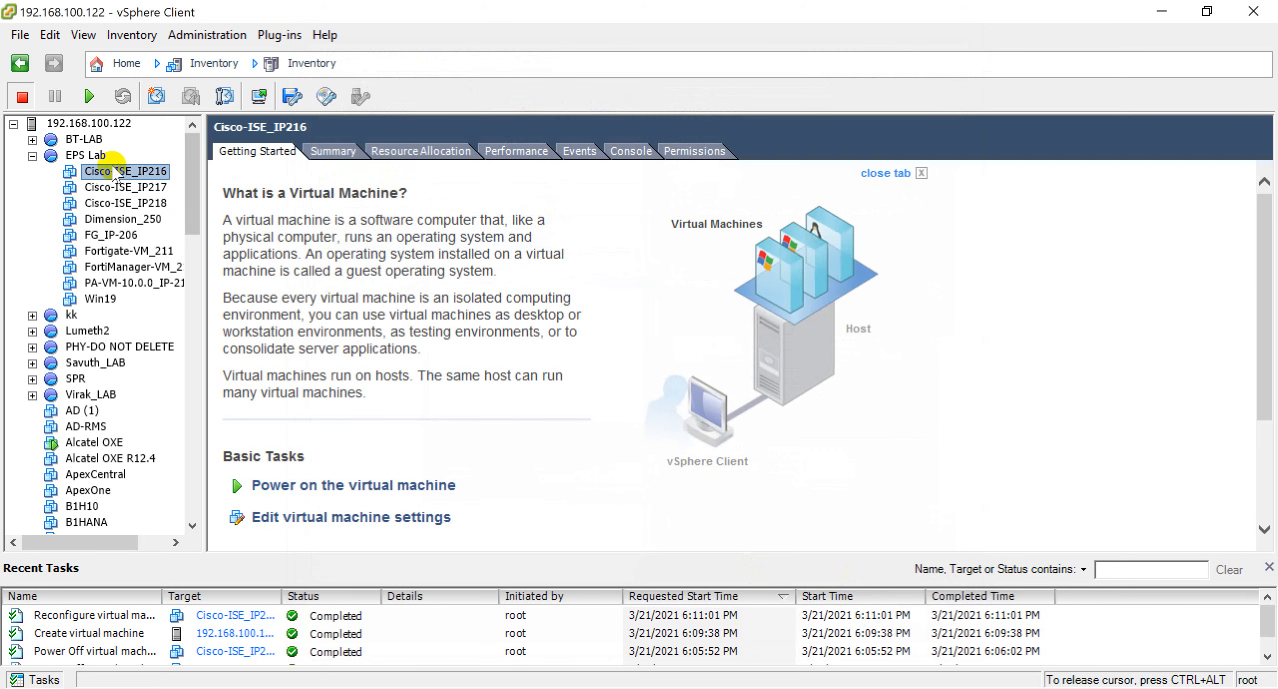
Power on Cisco-ISE_IP216 and launch its console in a separate window.
click(90, 96)
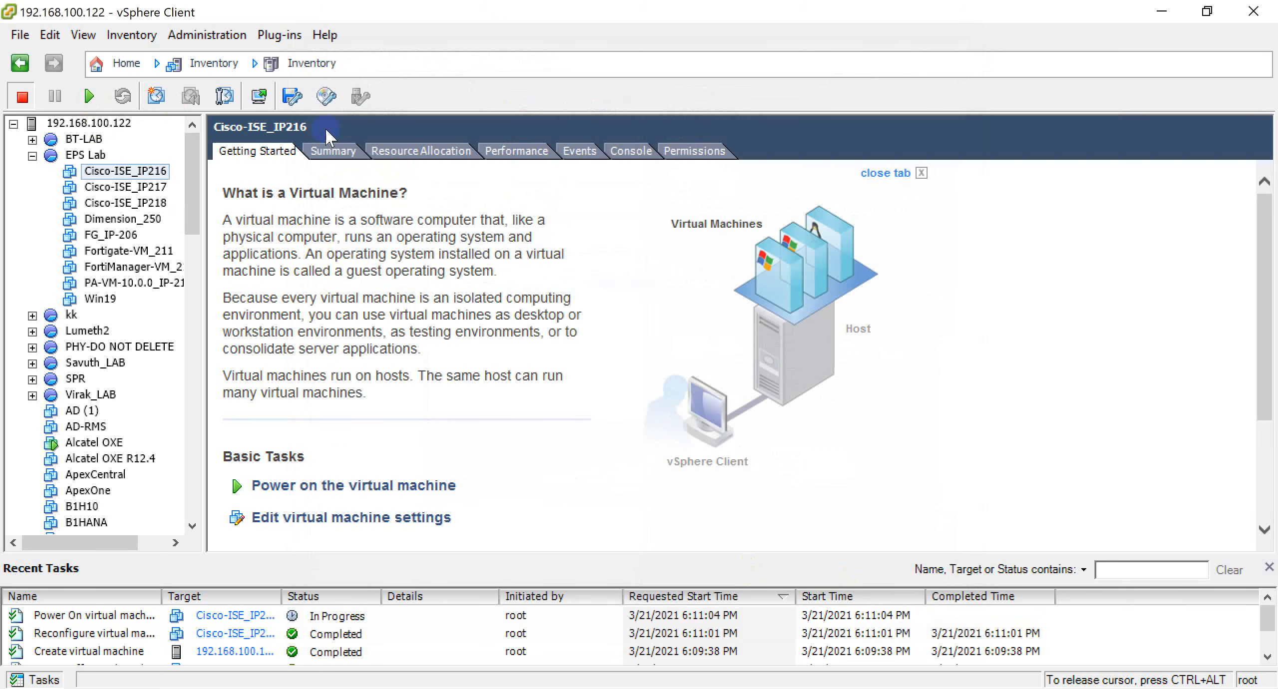
click(624, 153)
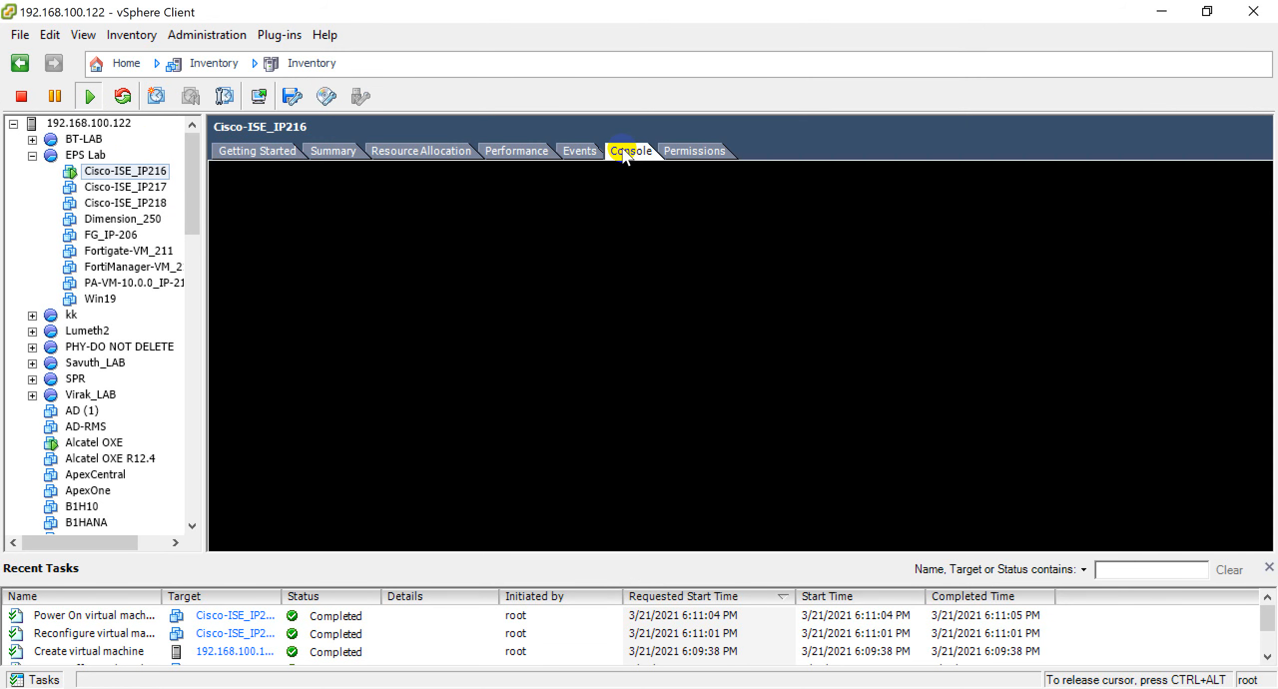
click(257, 96)
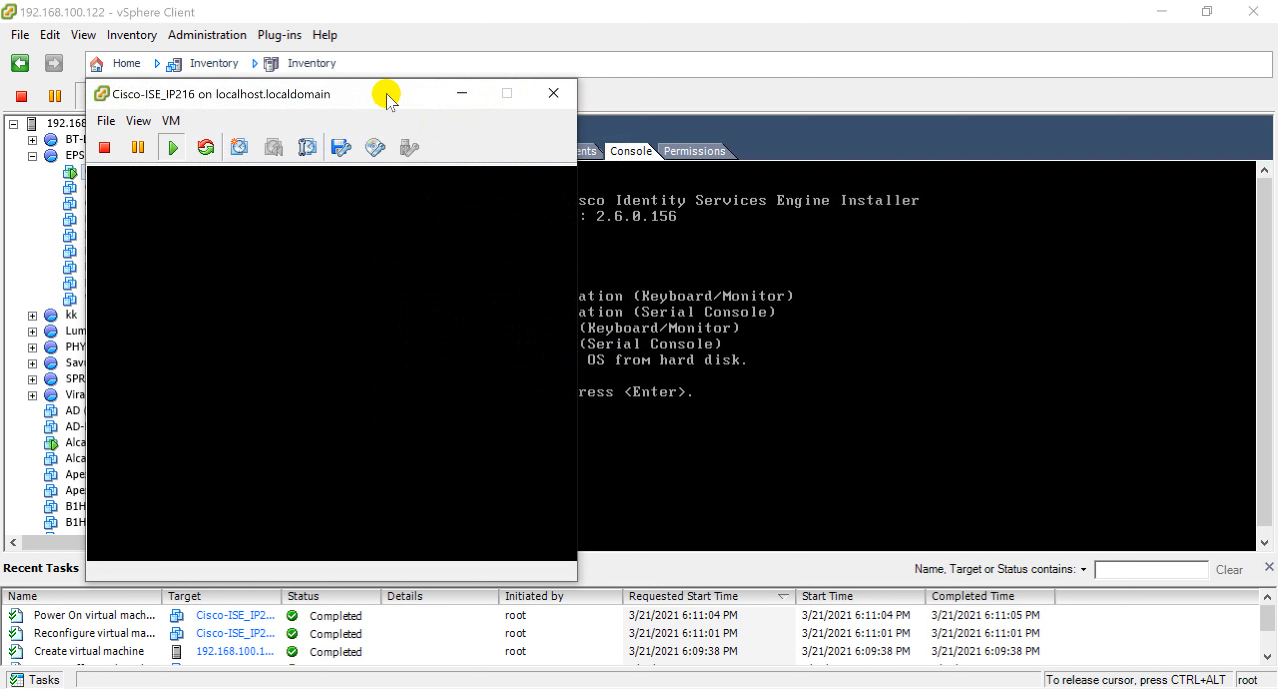
Start boot option 1, Cisco ISE Installation (Keyboard/Monitor), in the virtual machine's console.
click(318, 316)
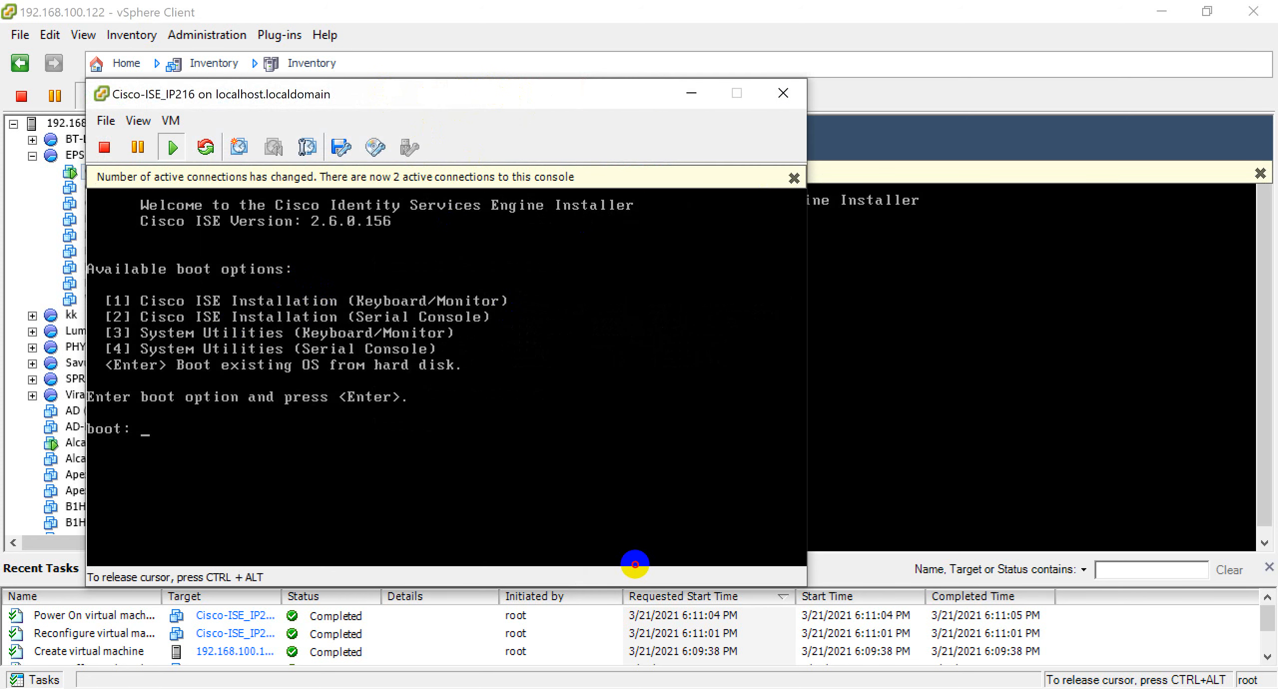
text(1)
key(Return)
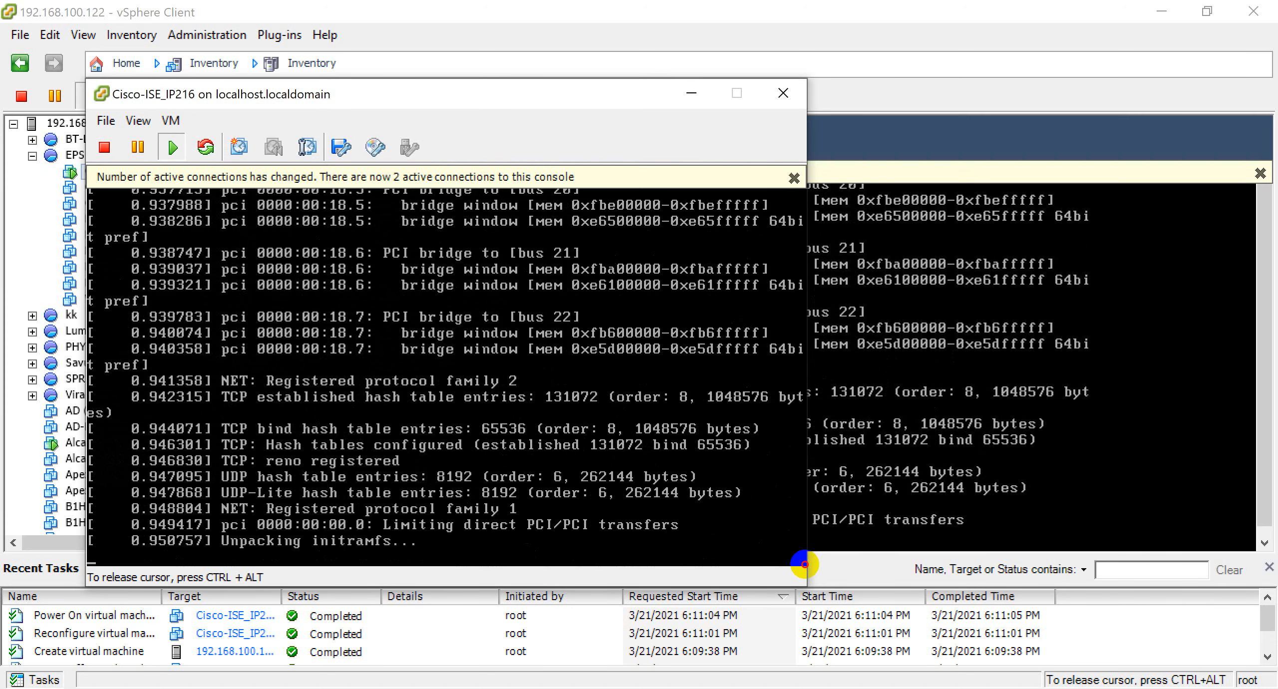
Dismiss the active-connections notice and close the separate console window.
drag(522, 97, 608, 80)
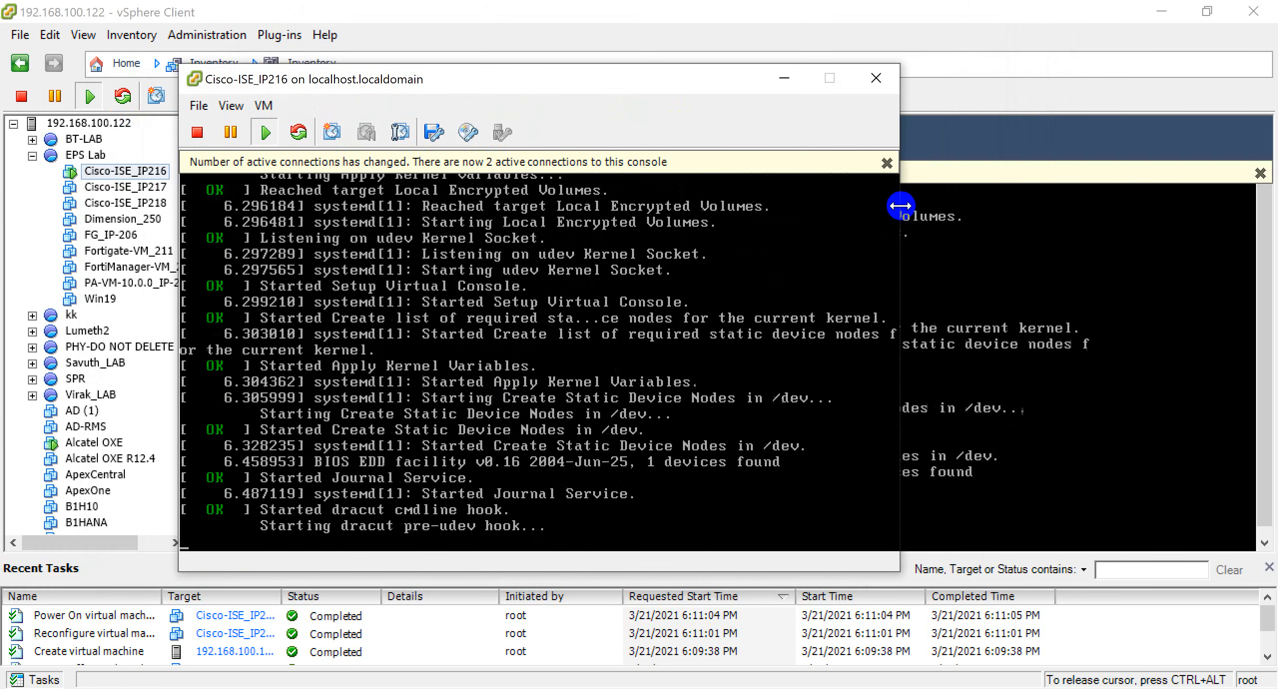
click(887, 162)
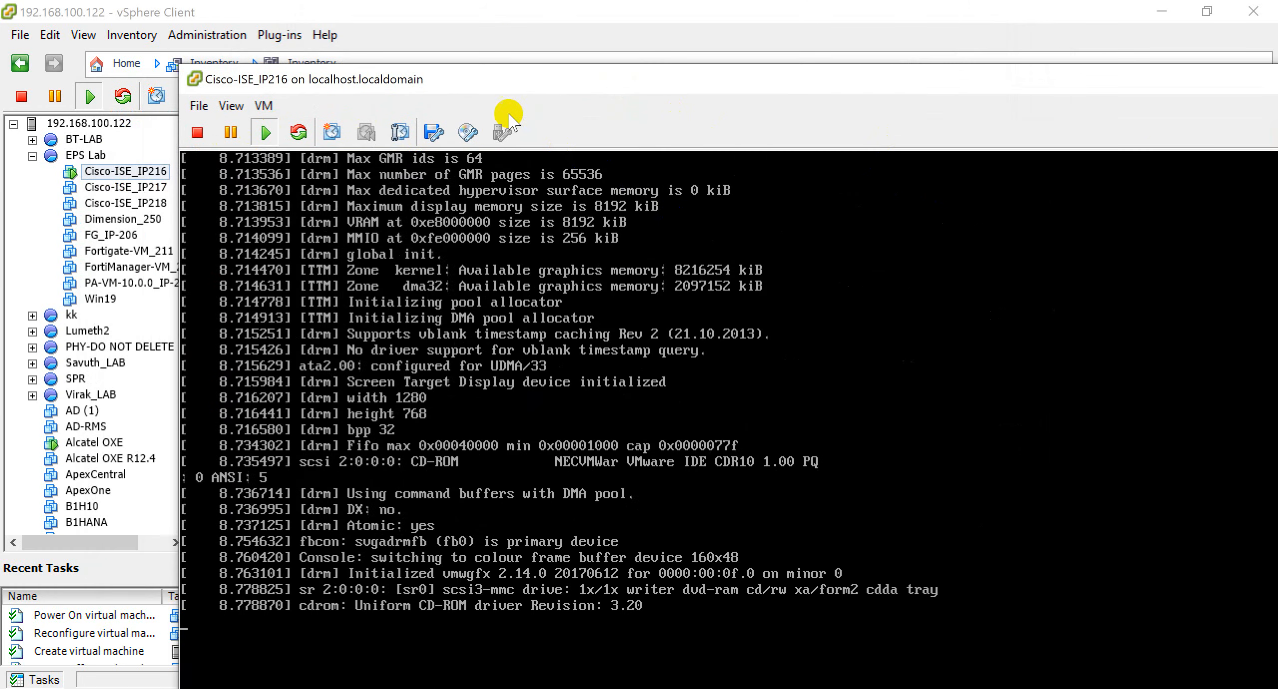
drag(602, 85, 449, 2)
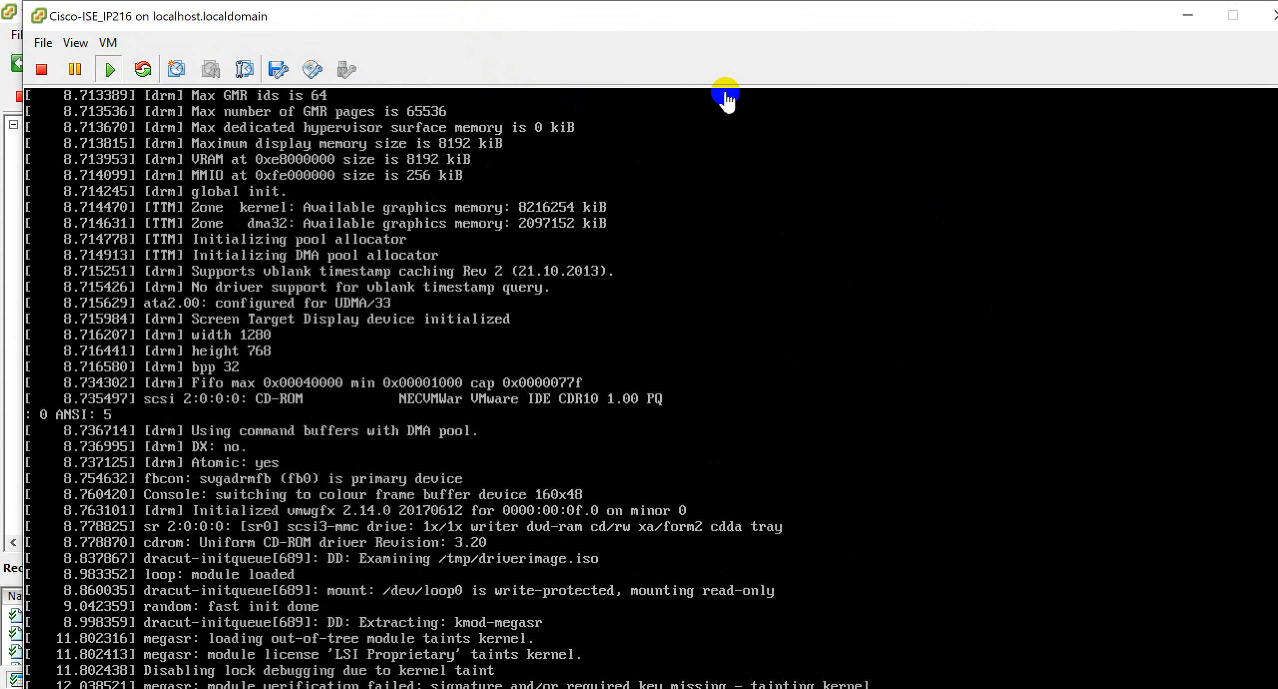
drag(622, 23, 541, 53)
click(1198, 50)
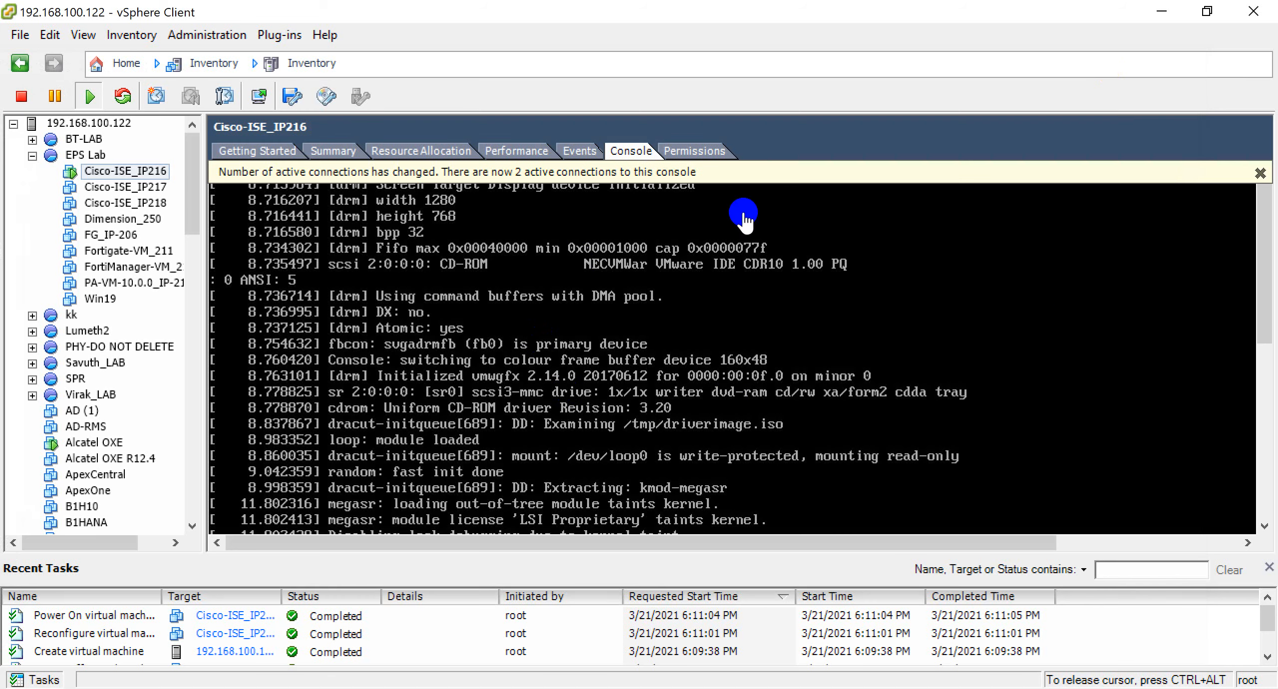
Monitor the ISE installation output in the embedded console, dismissing its active-connections notice.
drag(1264, 247, 1244, 499)
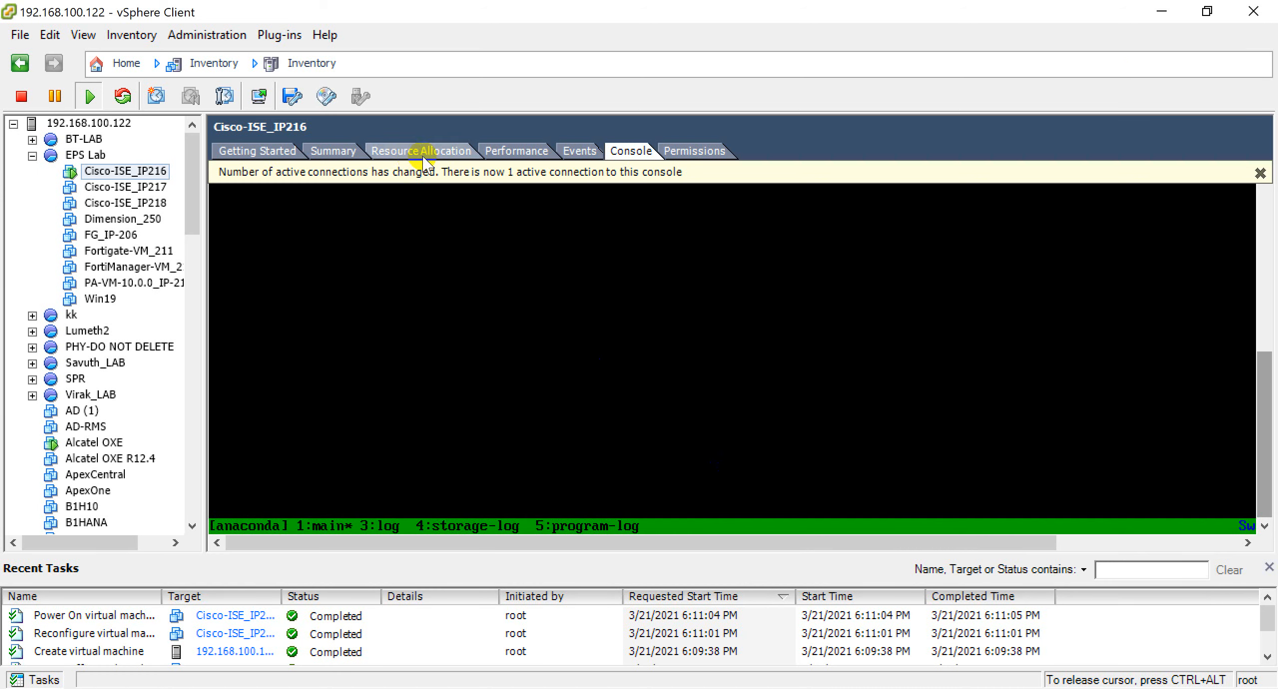
click(1260, 173)
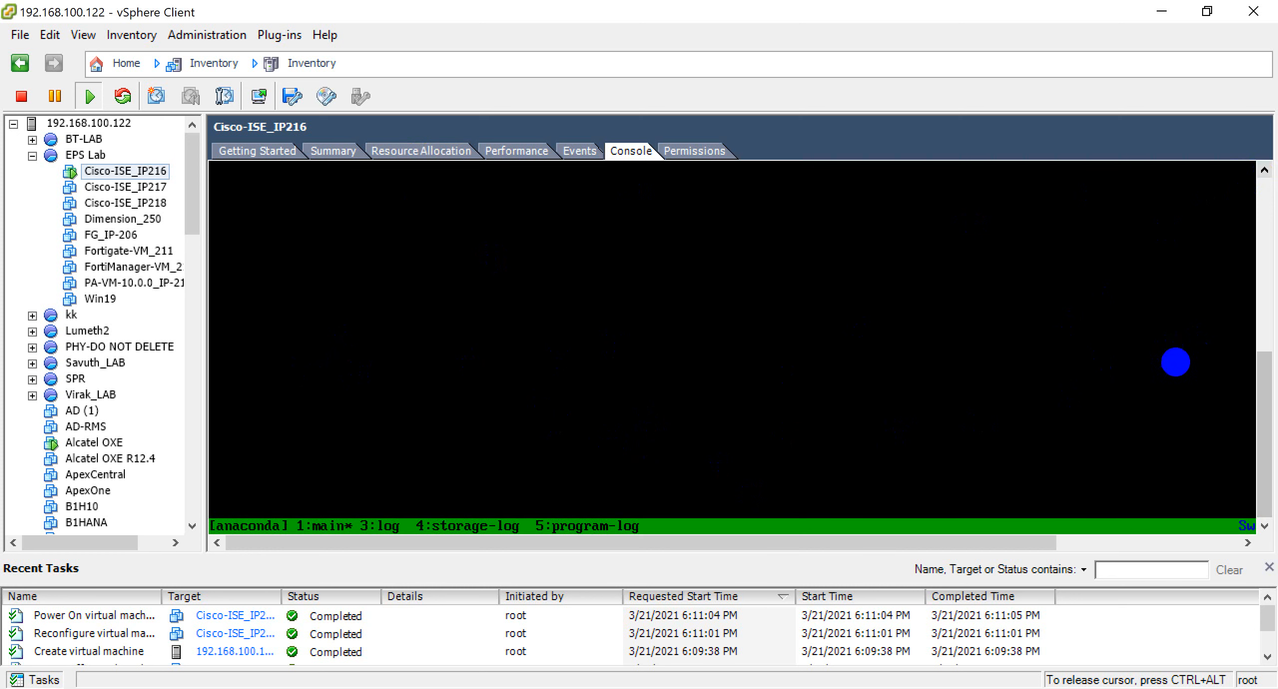
drag(1262, 372, 1268, 255)
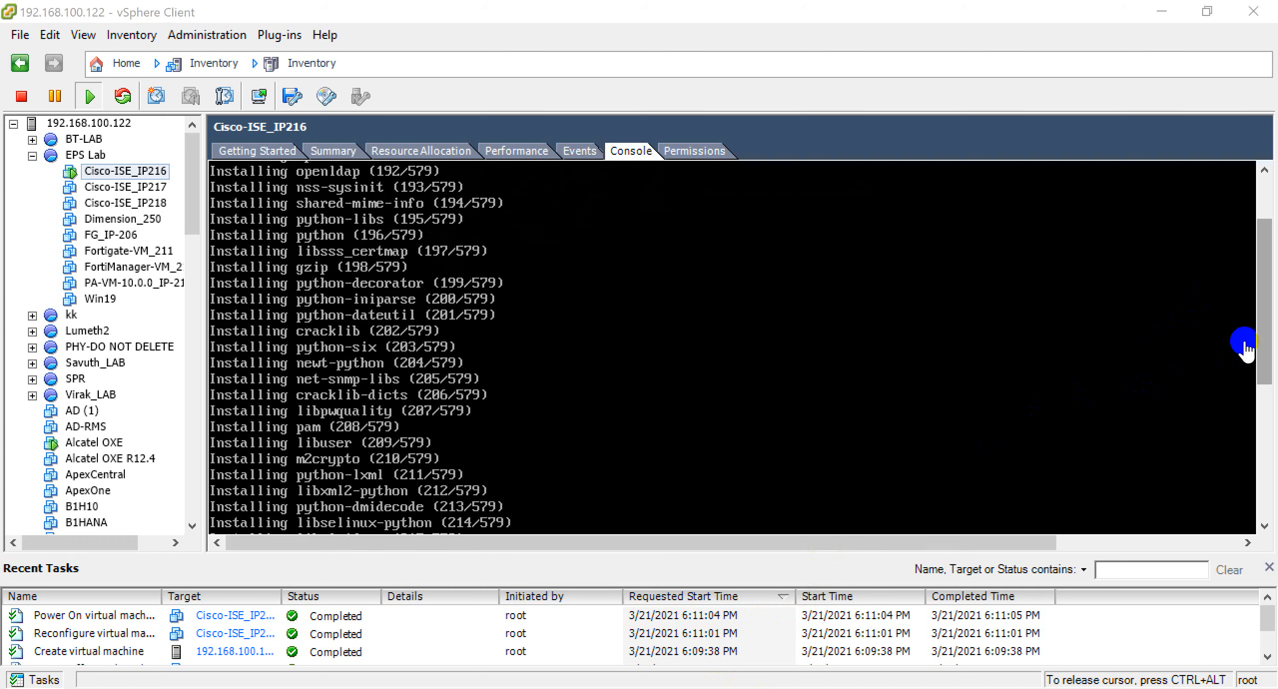
drag(1266, 304, 1268, 487)
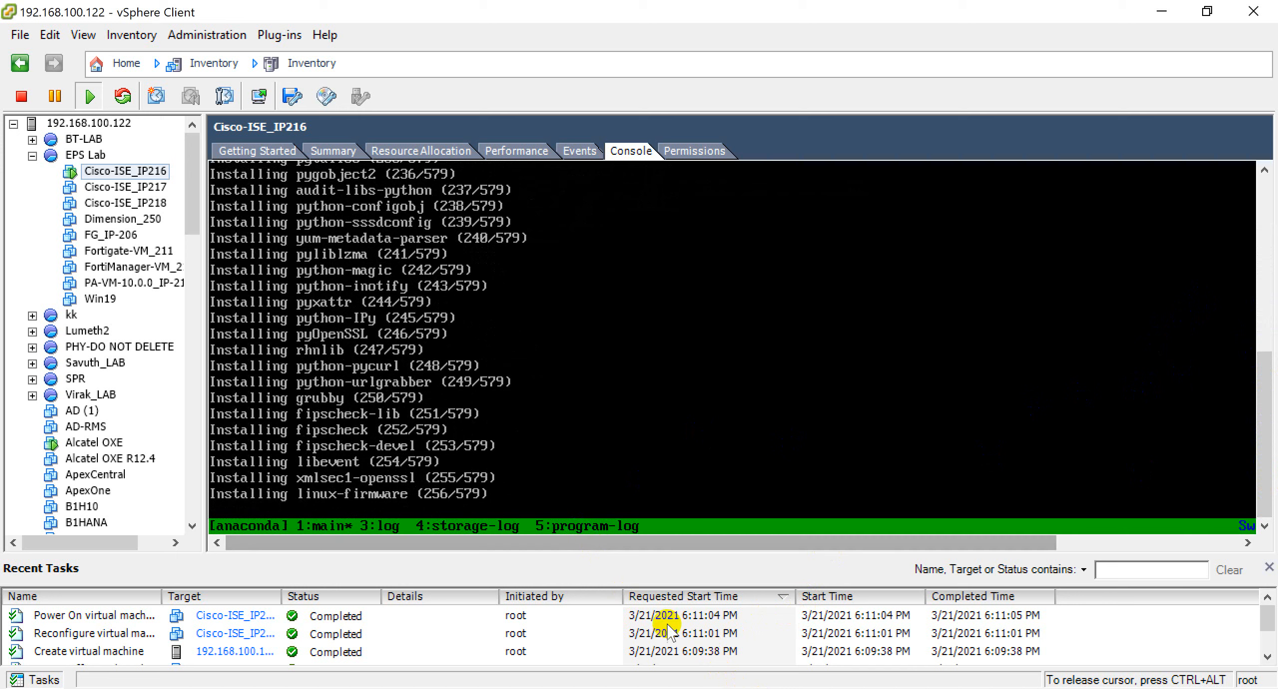
click(528, 462)
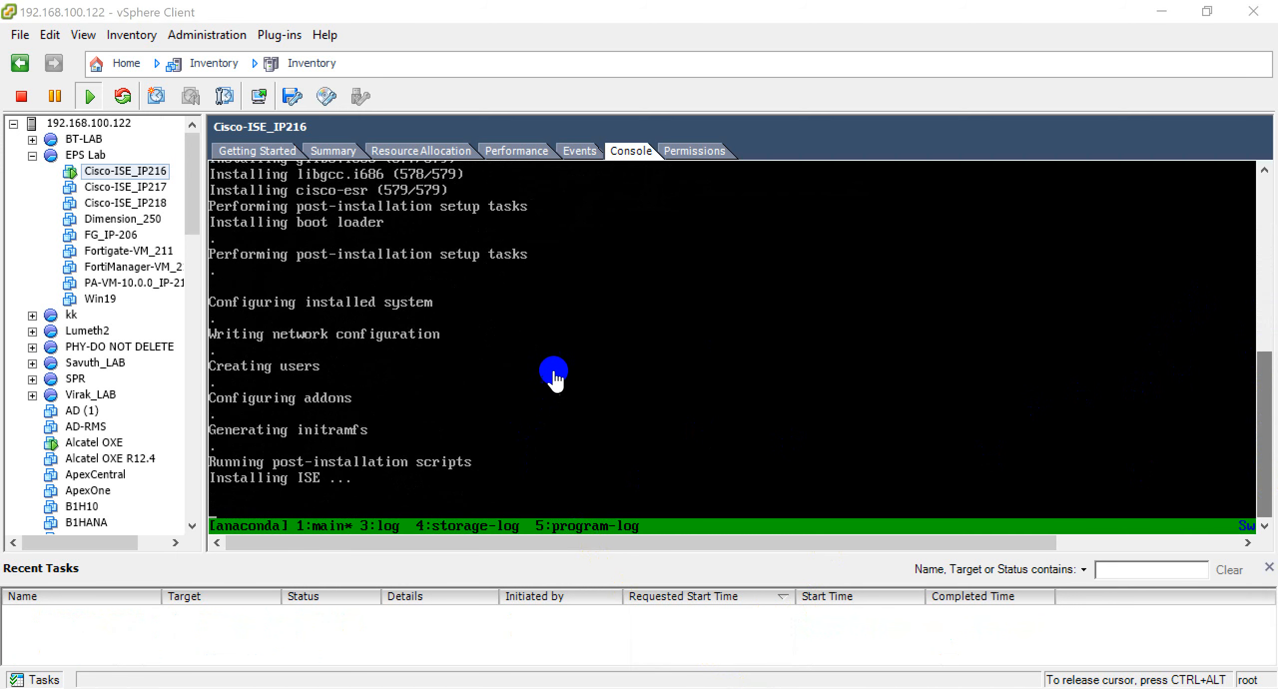
Start the appliance configuration by entering setup at the localhost login prompt.
drag(1269, 374, 553, 393)
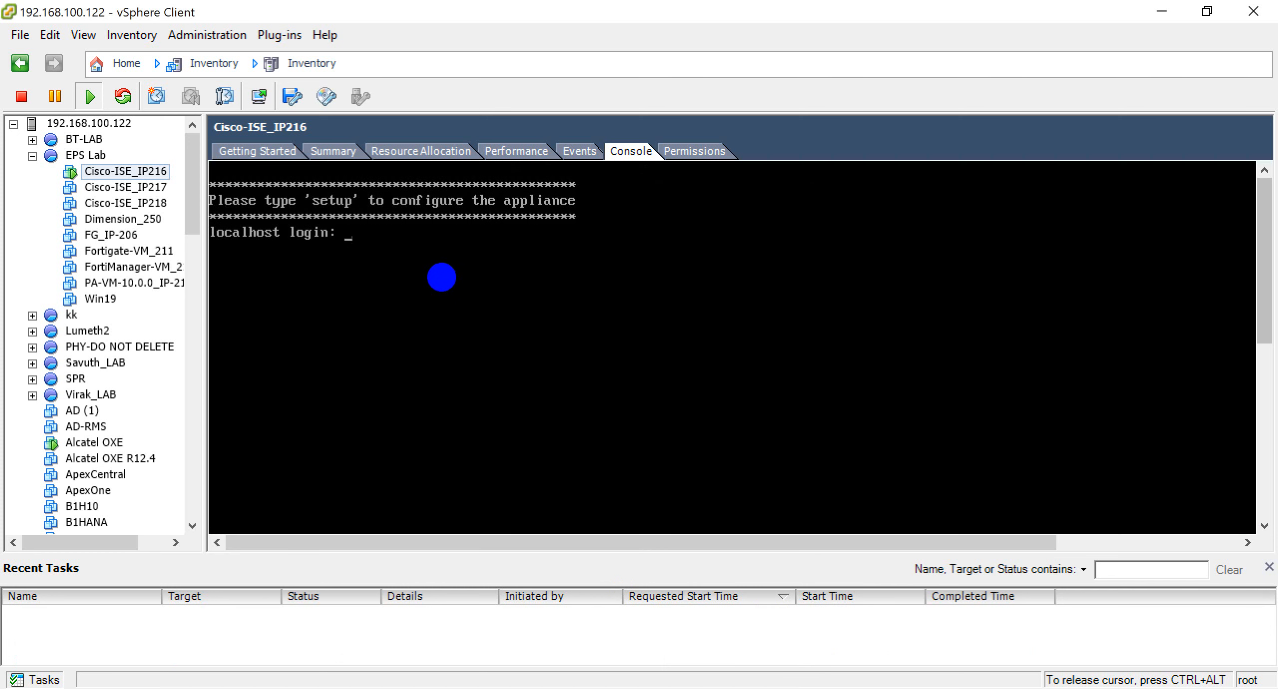
text(setup)
key(Return)
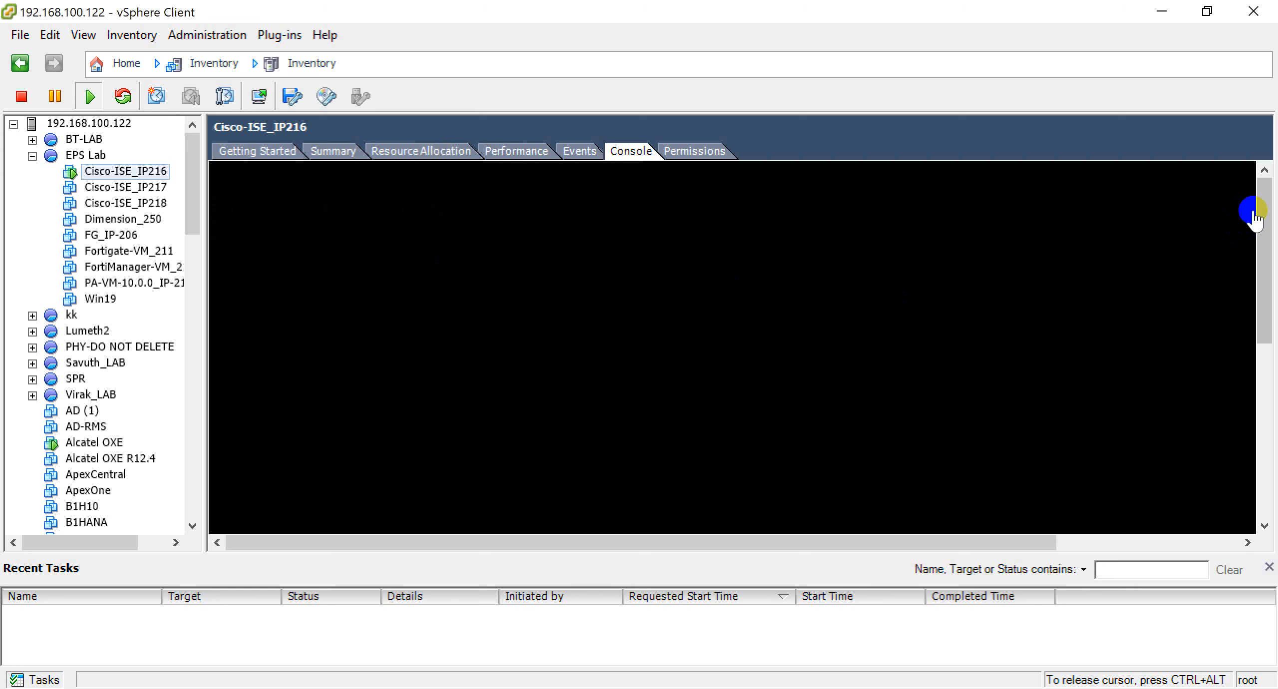
Set the appliance's hostname to ise-03.
click(1267, 203)
drag(1267, 204, 1268, 399)
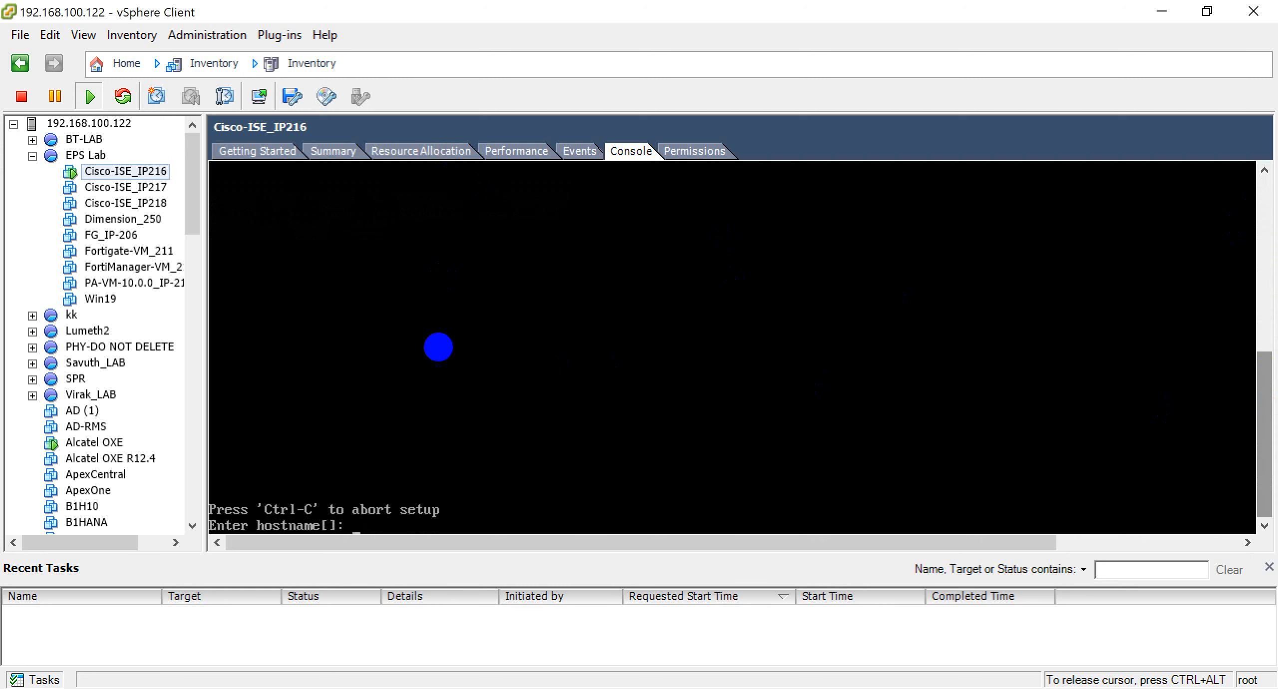
click(438, 349)
text(ise)
text(03)
key(BackSpace)
key(BackSpace)
text(-01)
key(BackSpace)
key(BackSpace)
text(03)
key(Return)
Set the IP address to 192.168.100.216 and the netmask to 255.255.255.0.
text(1)
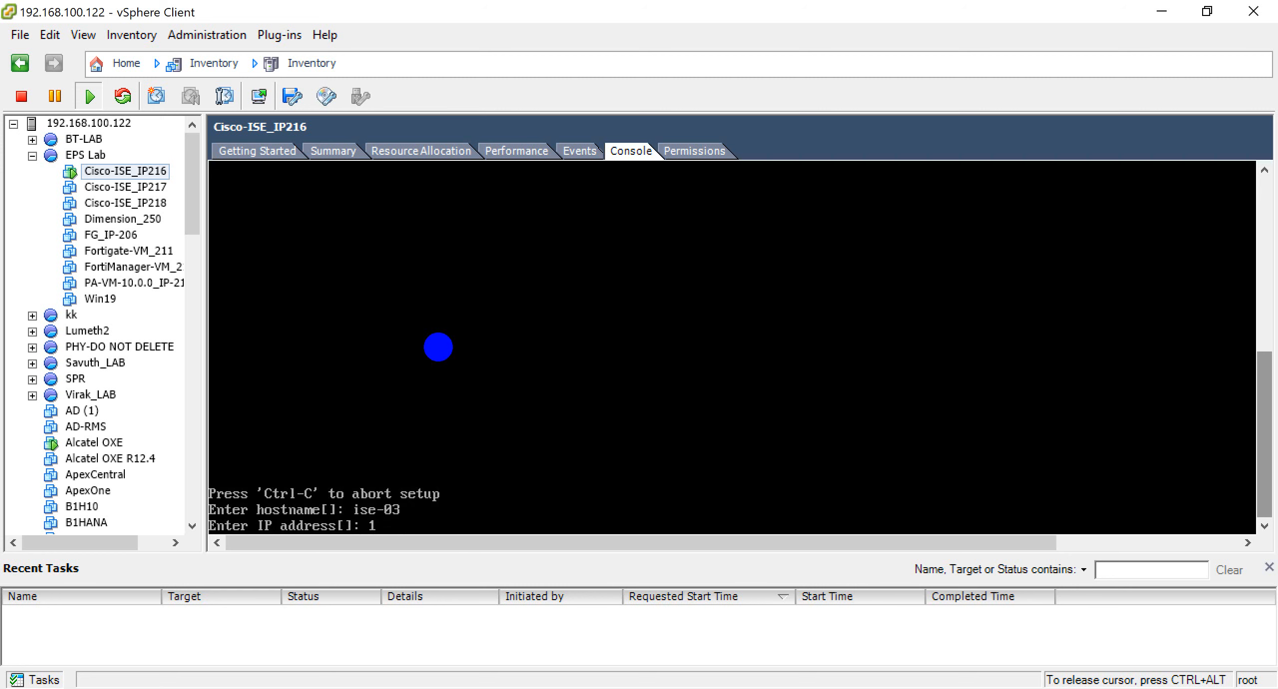
text(92.168.100.216)
key(Return)
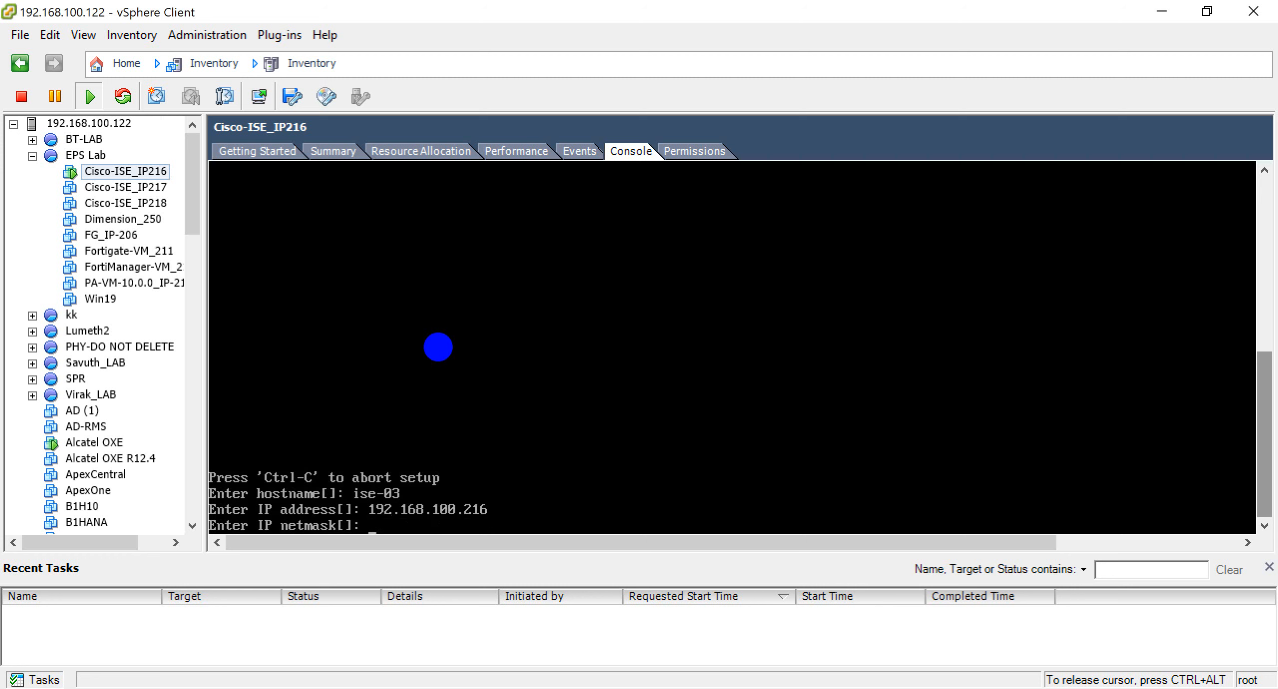
text(255.255.255.2)
key(BackSpace)
text(0)
key(Return)
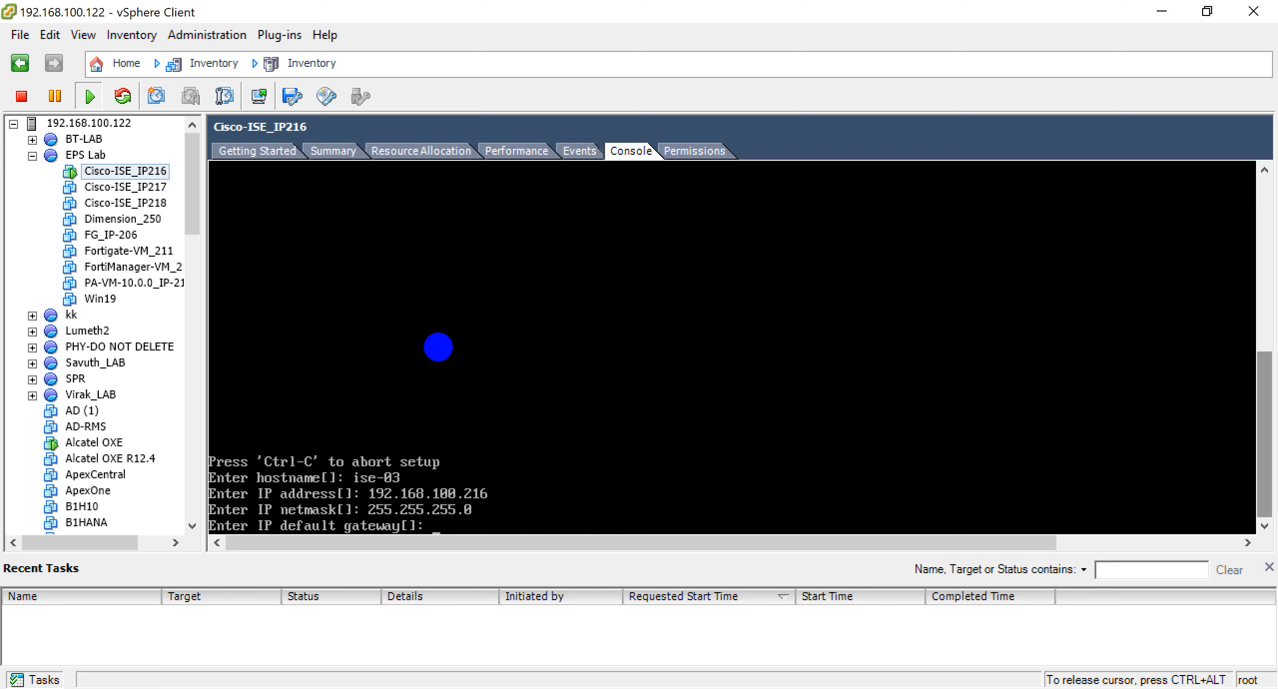
Set the default gateway to 192.168.100.254 and decline IPv6 address configuration.
text(192.168.100.254)
key(Return)
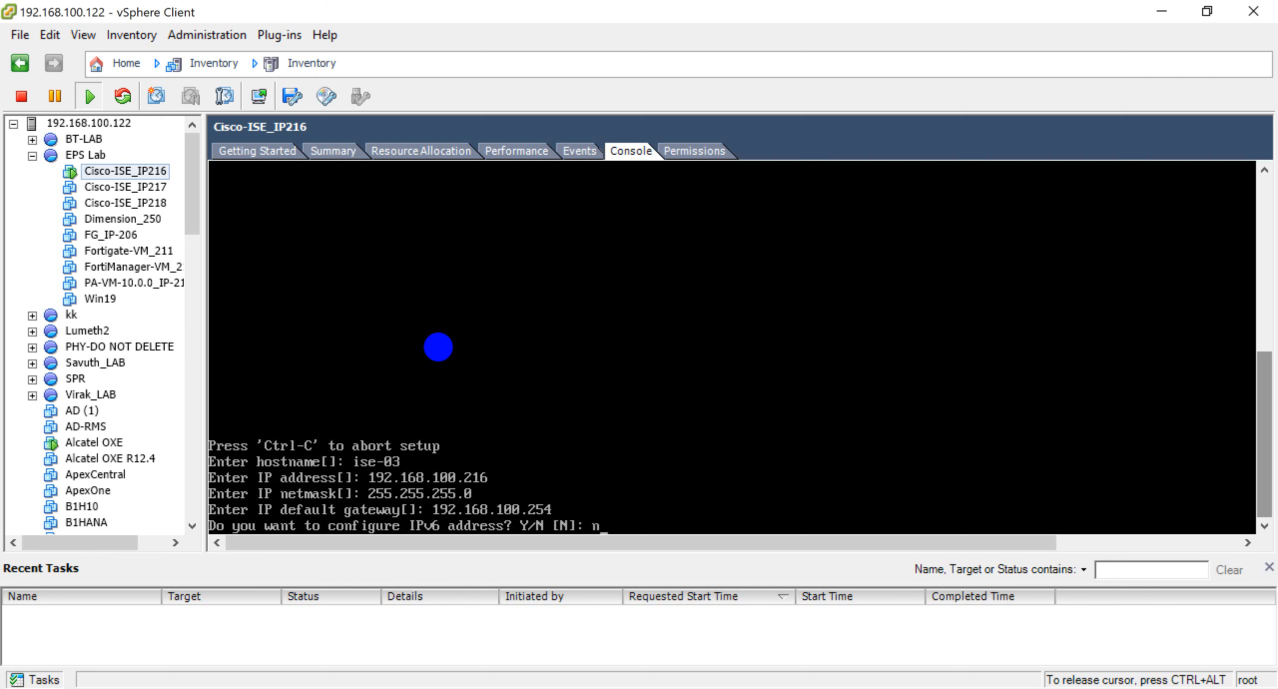
text(n)
key(Return)
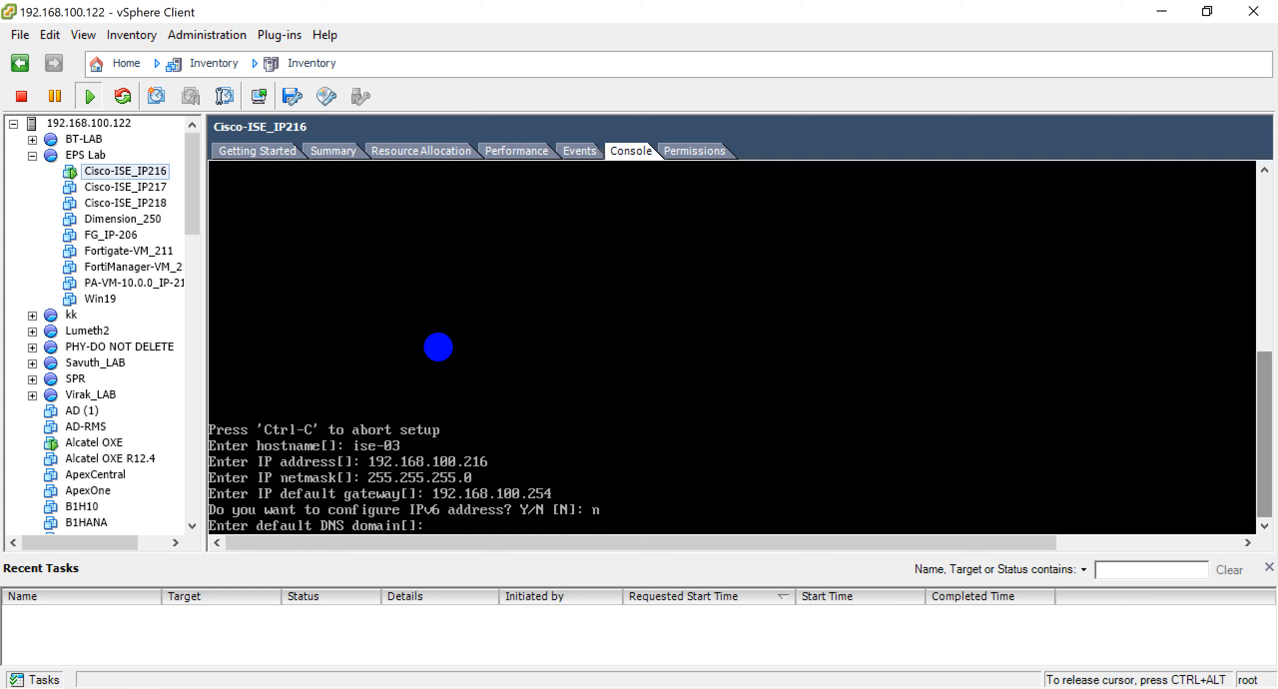
Set the default DNS domain to uclab.local and the primary nameserver to 192.168.100.205.
text(uclab.local)
key(Return)
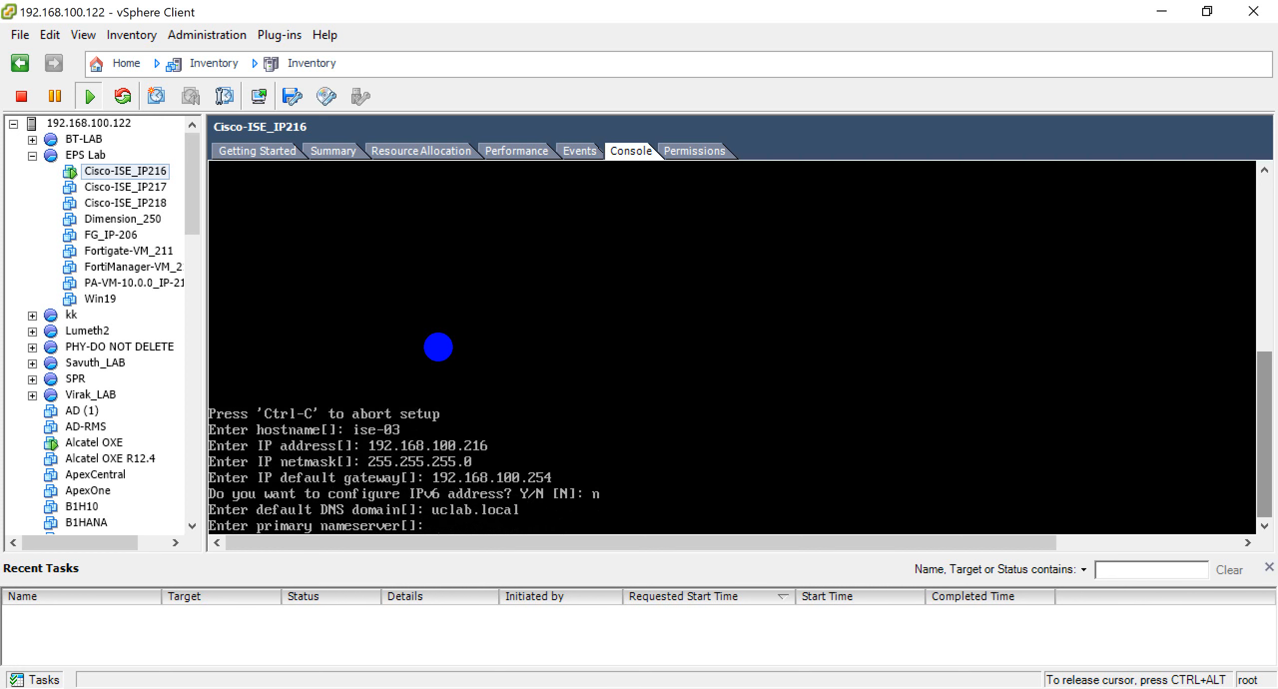
text(192.168..100)
key(BackSpace)
key(BackSpace)
key(BackSpace)
text(100.205)
key(Return)
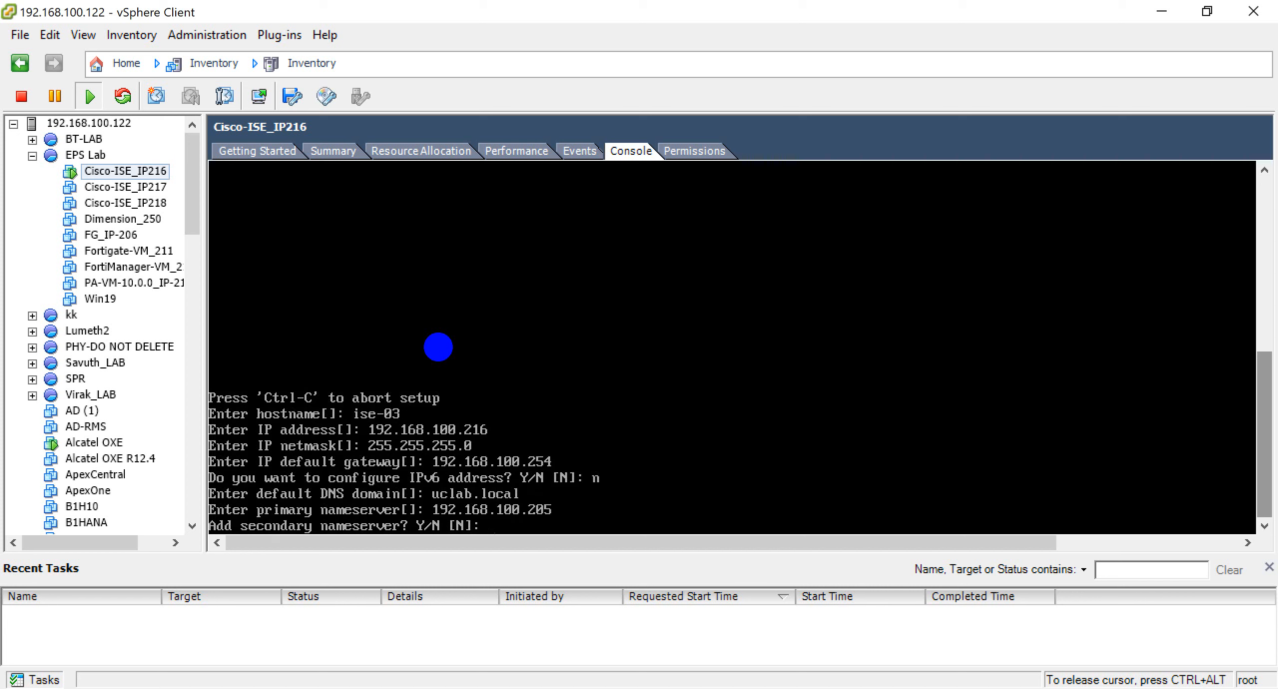
Decline a secondary nameserver and accept time.nist.gov as the NTP server.
text(n)
key(Return)
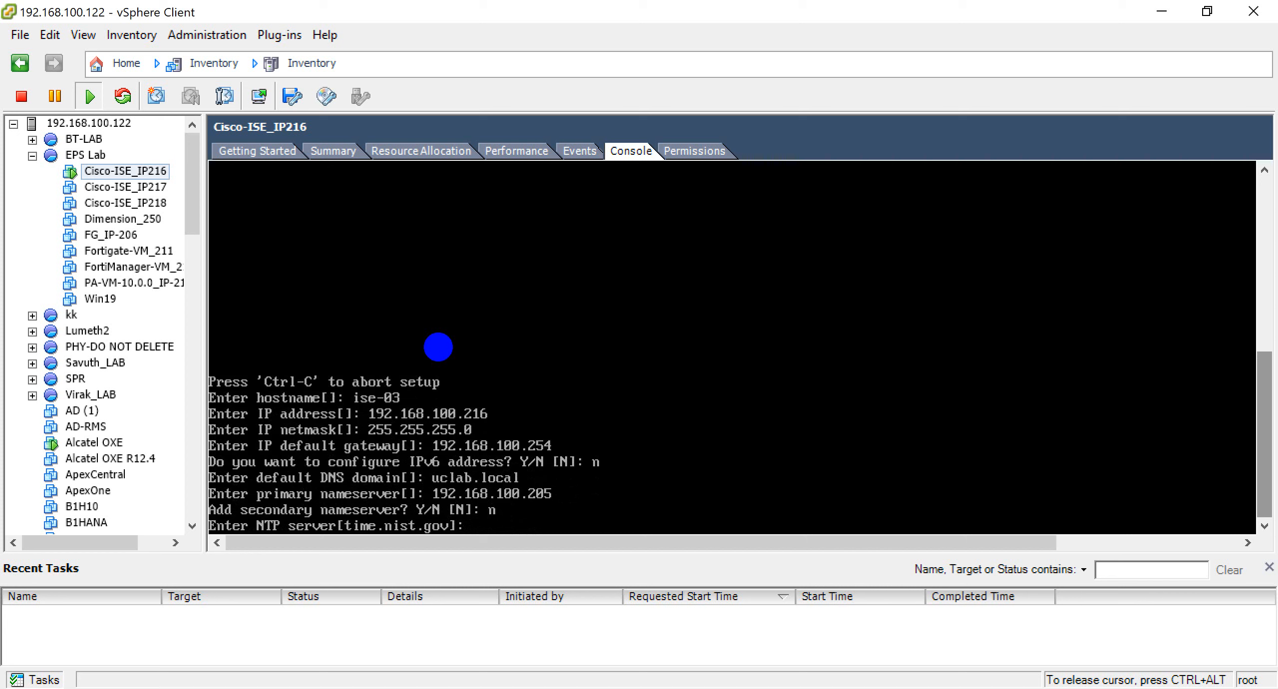
key(Return)
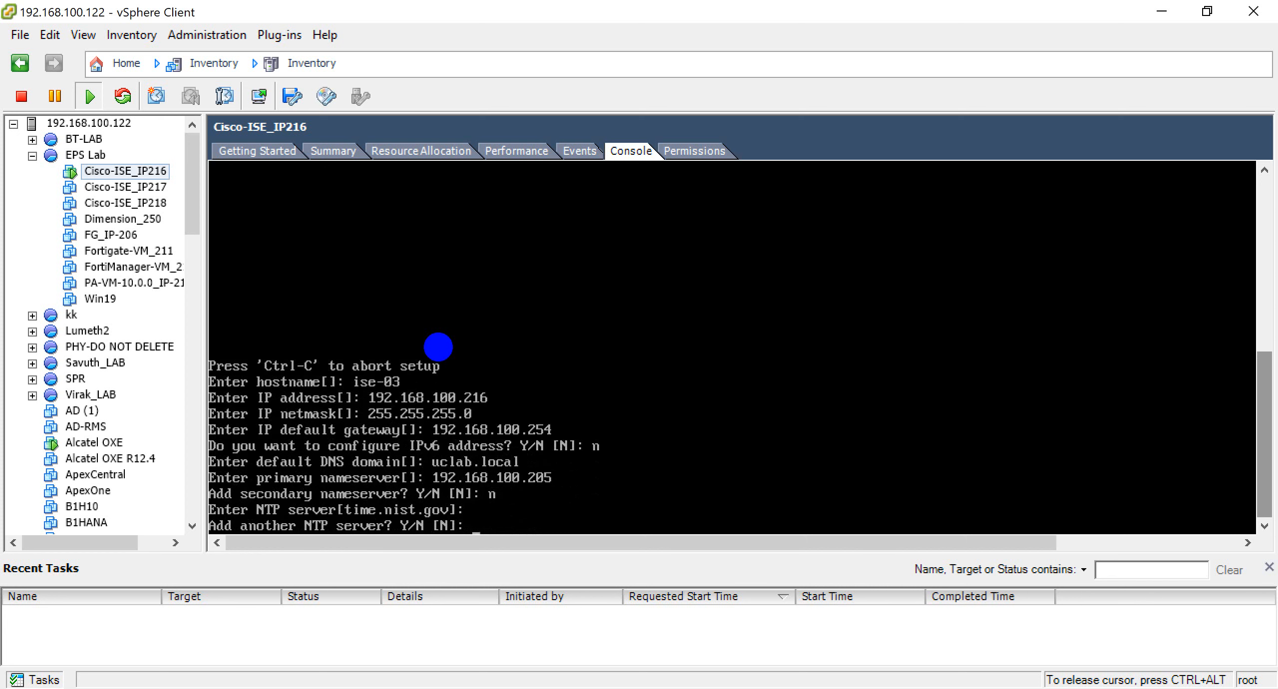
Decline another NTP server and accept UTC as the system timezone.
text(n)
key(Return)
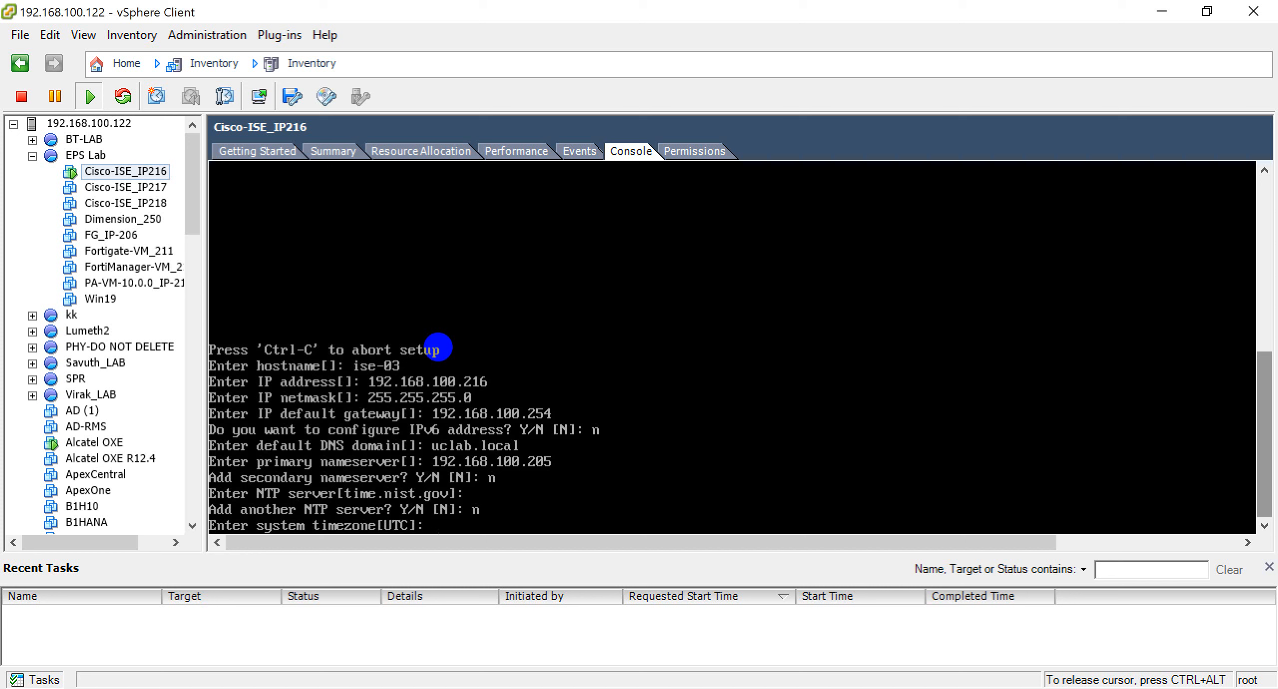
key(Return)
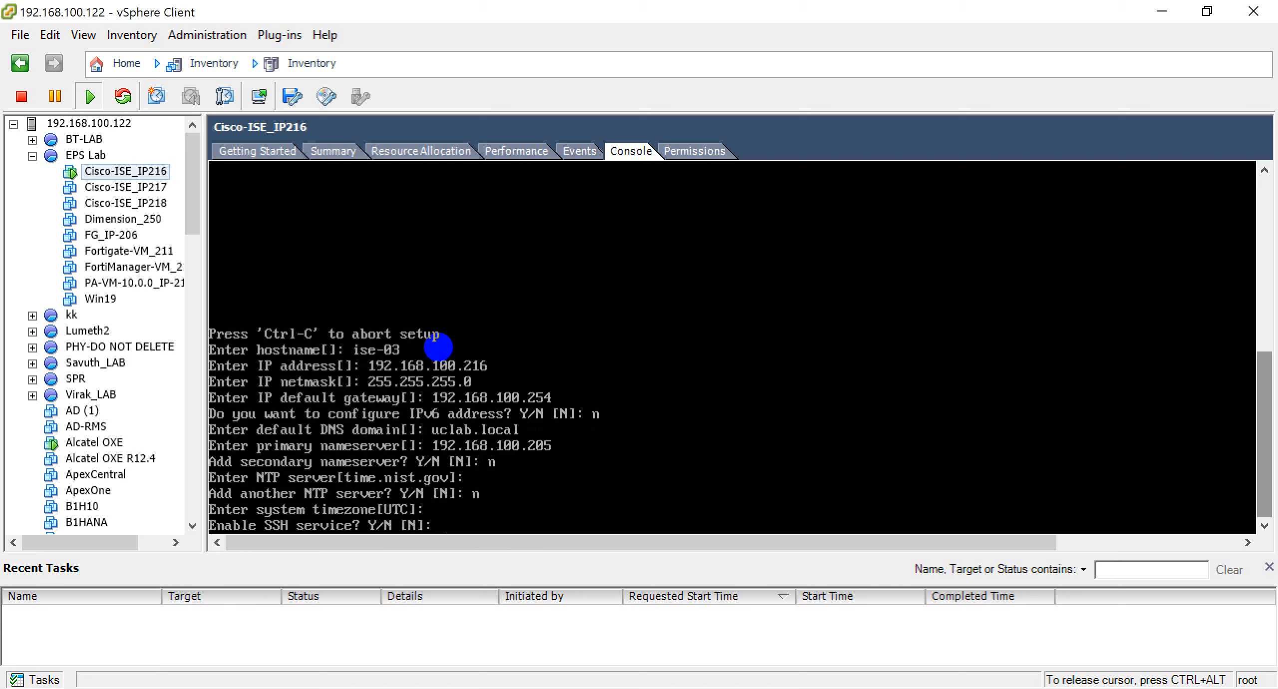
Enable the SSH service and set the admin username to iseadmin.
text(y)
key(Return)
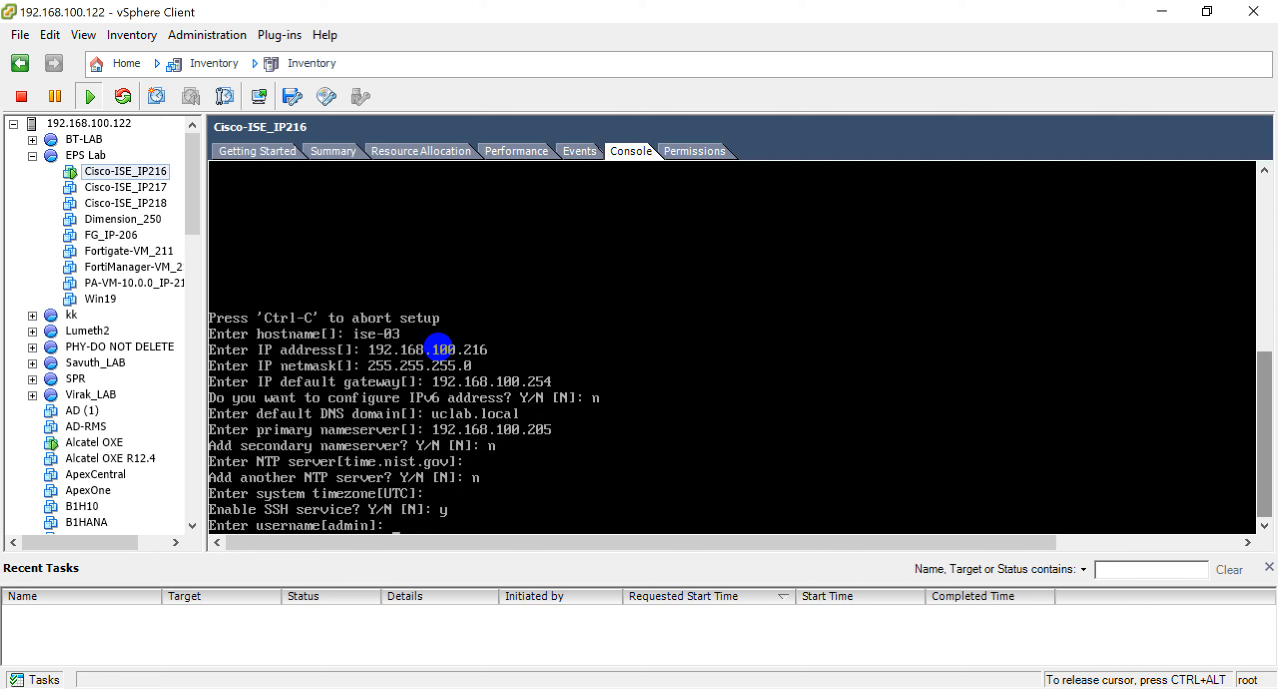
text(iseadmin)
key(Return)
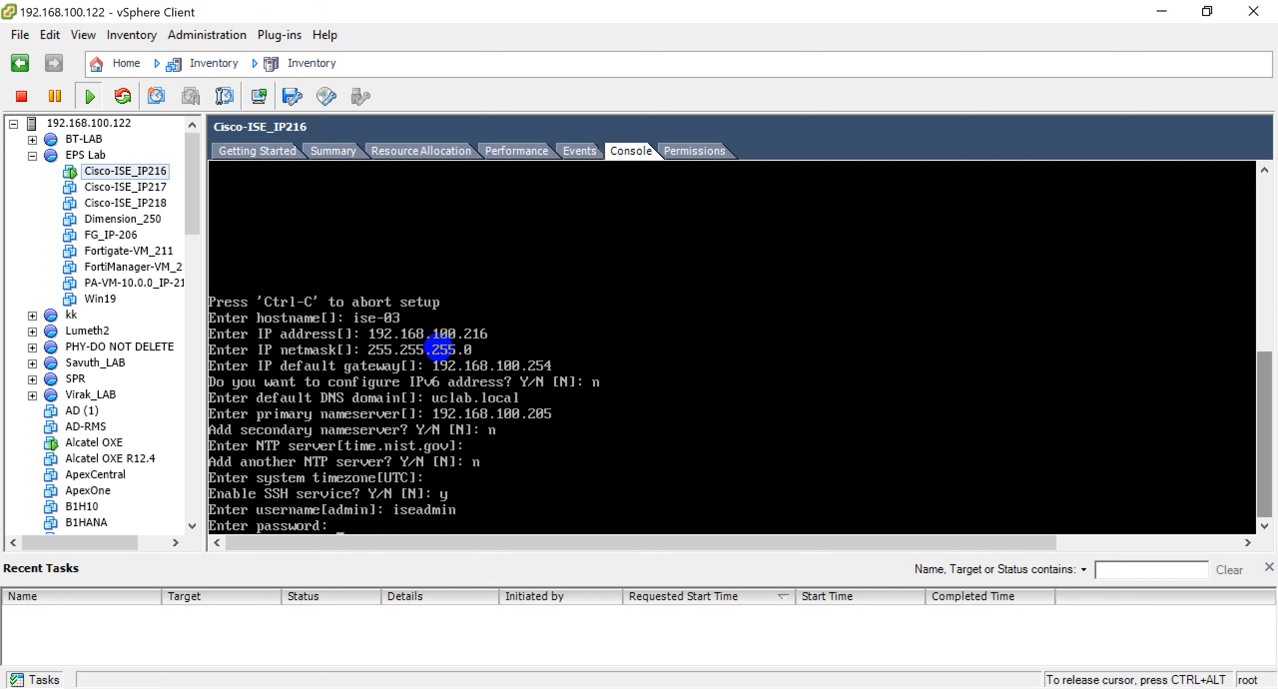
Enter the admin account password and enter it again to confirm it.
key(Return)
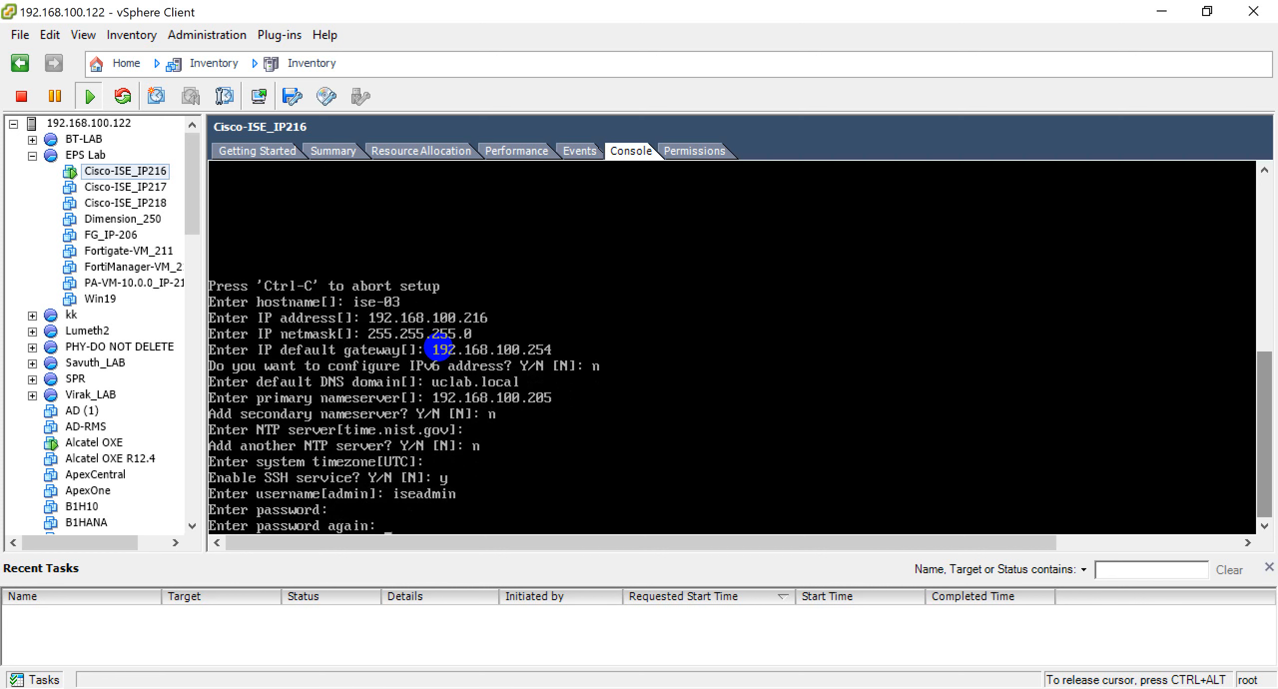
key(Return)
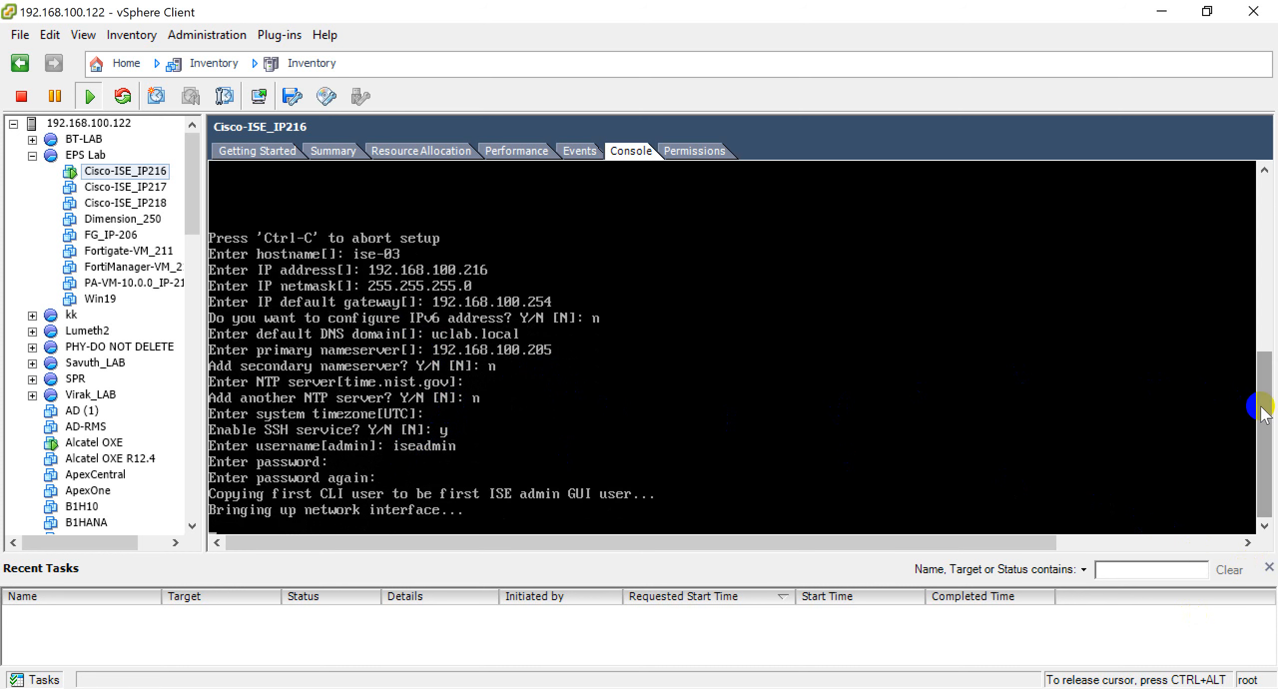
Once the application setup finishes, log in to the ise-03 console as iseadmin with the account password.
drag(1262, 414, 1259, 470)
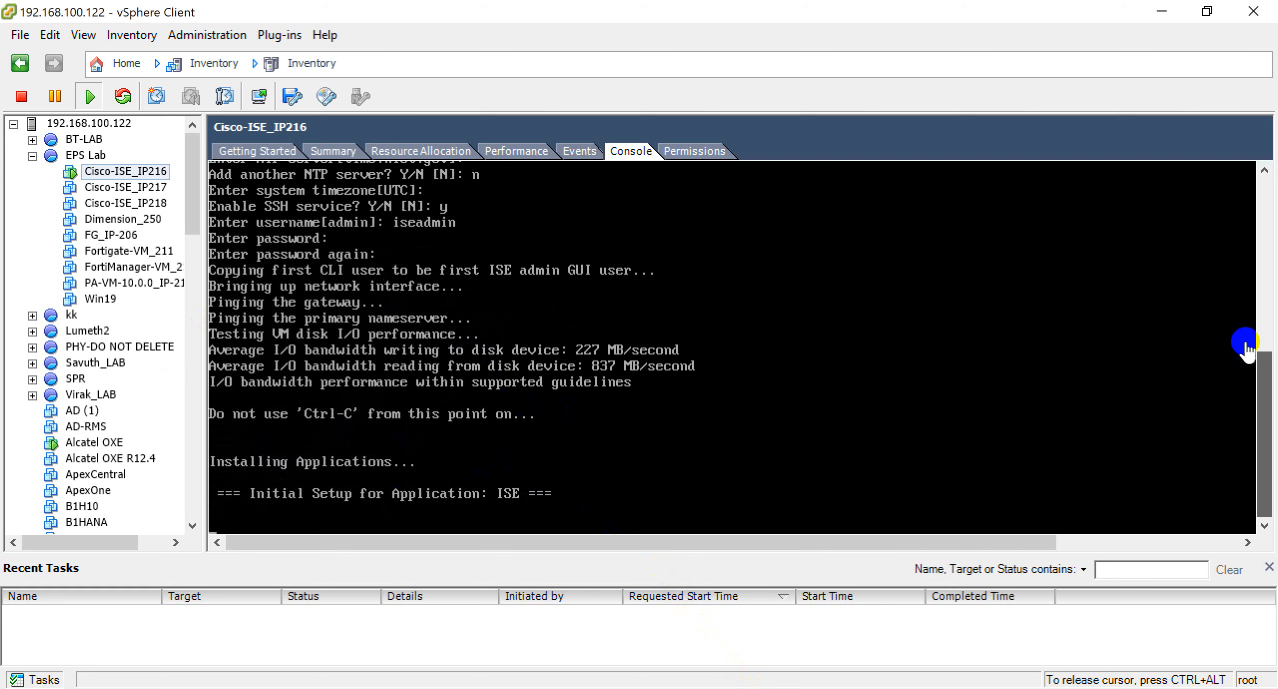
drag(1256, 362, 1264, 432)
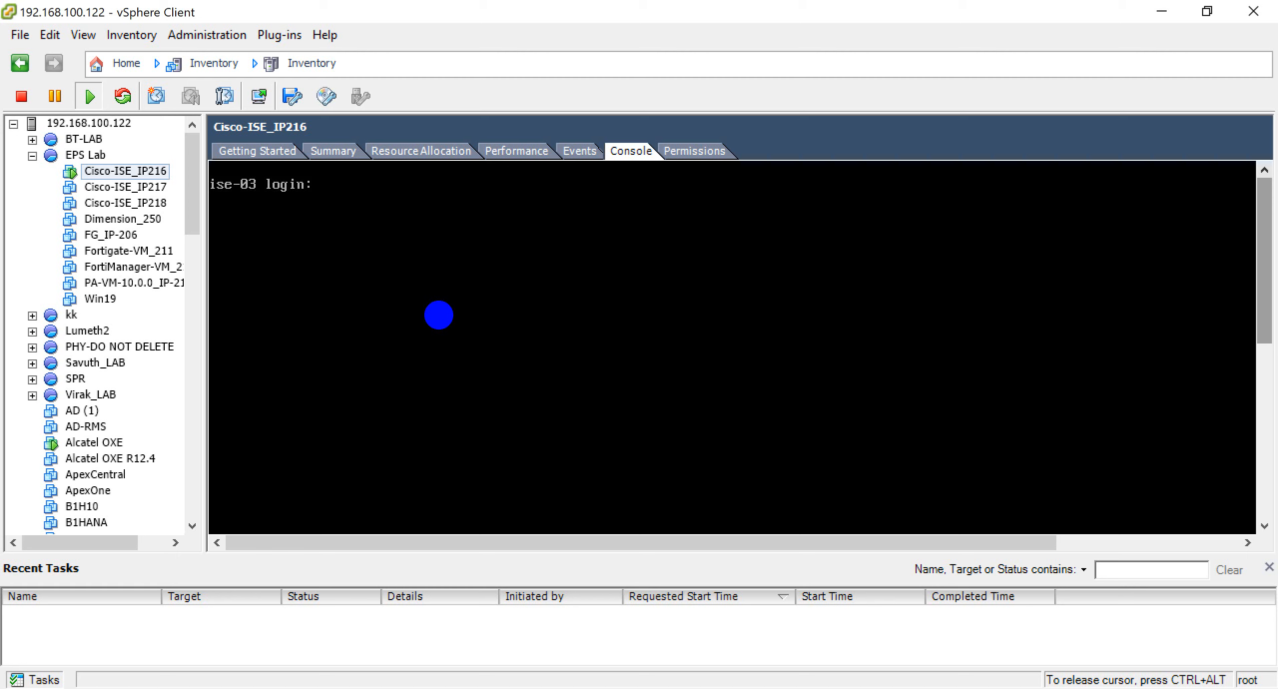
text(a)
key(BackSpace)
text(iseadmin)
key(Return)
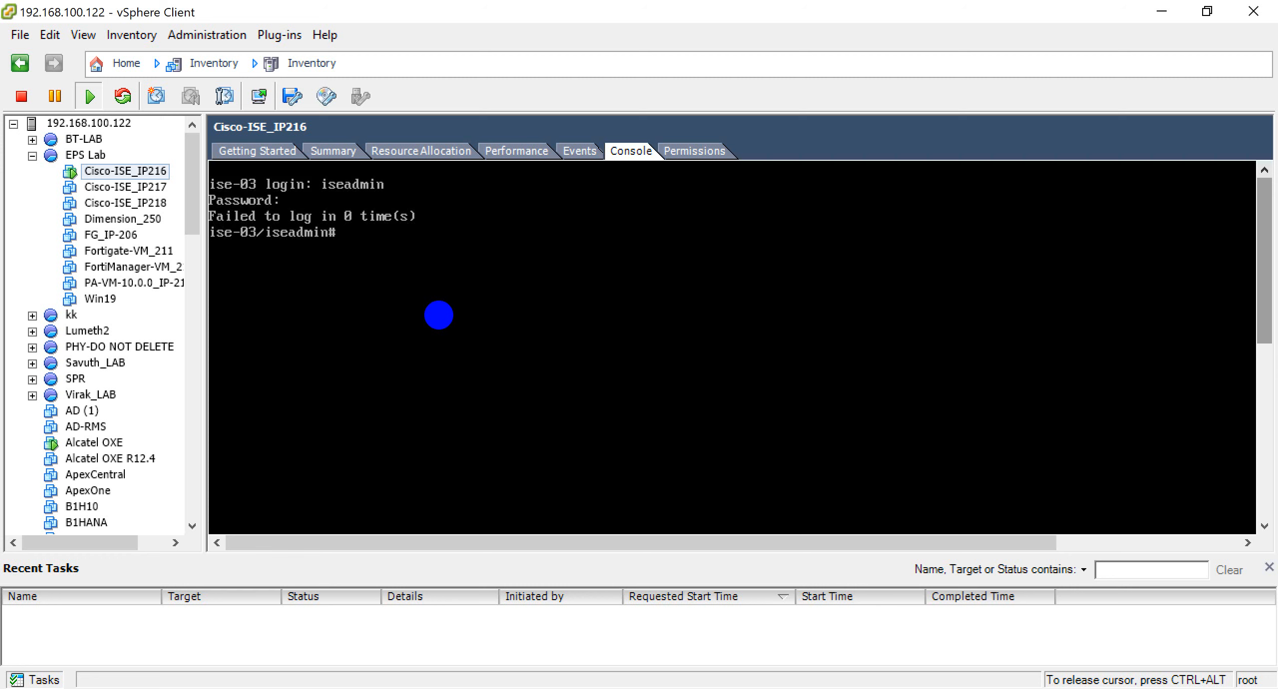
Check the ISE processes in the VM console with show application status ise.
text(show)
text(application status is)
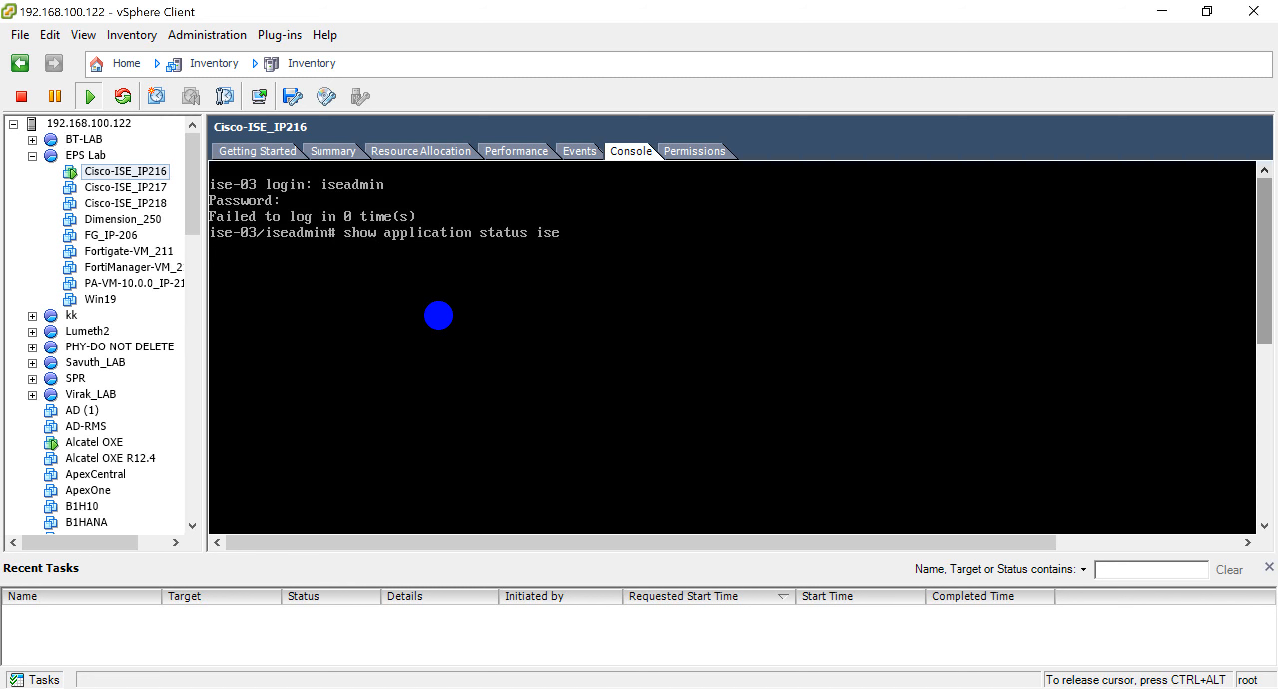
text(e)
key(Return)
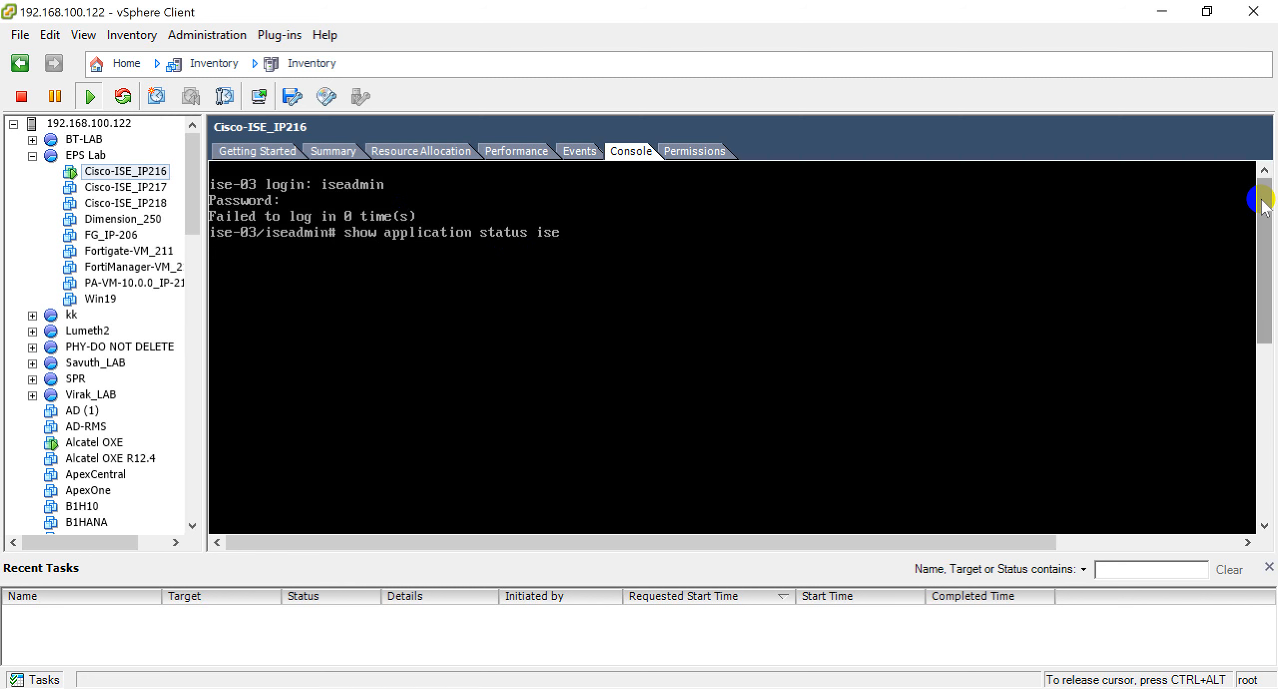
mouse_move(1261, 199)
mouse_down()
mouse_move(1246, 419)
mouse_move(1271, 200)
mouse_up()
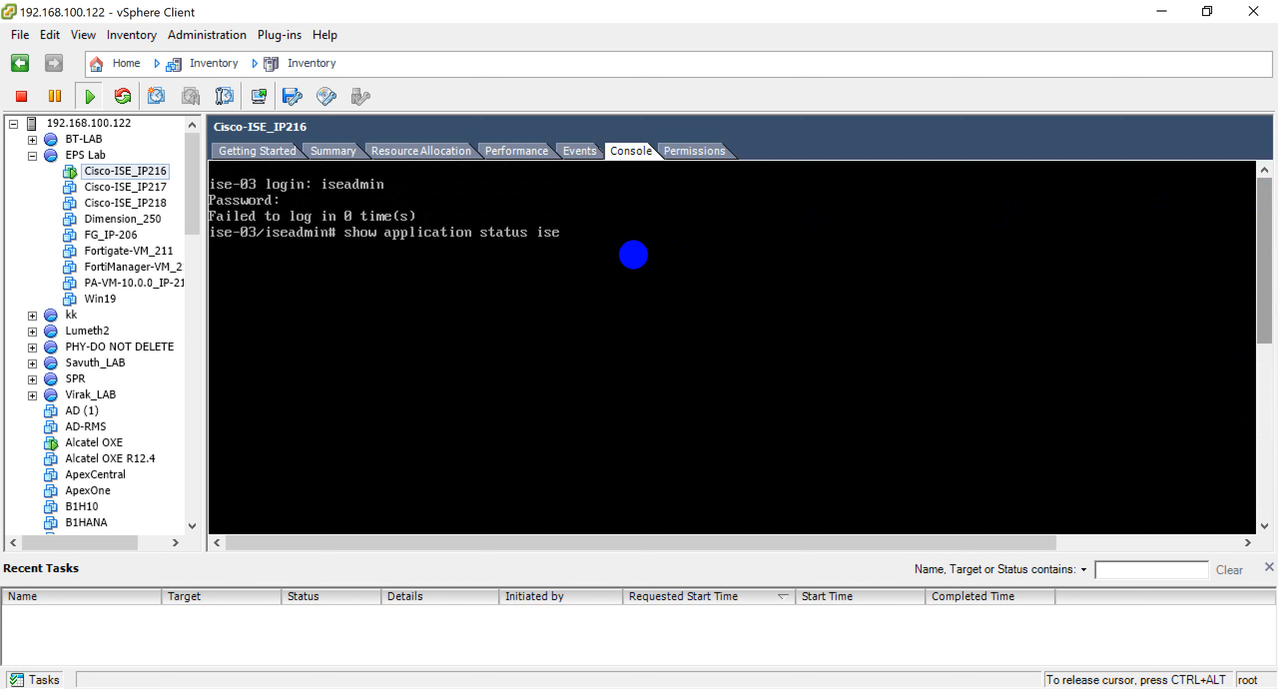
Switch to Command Prompt, stop the running ping and ping 192.168.100.216 continuously instead.
mouse_move(643, 685)
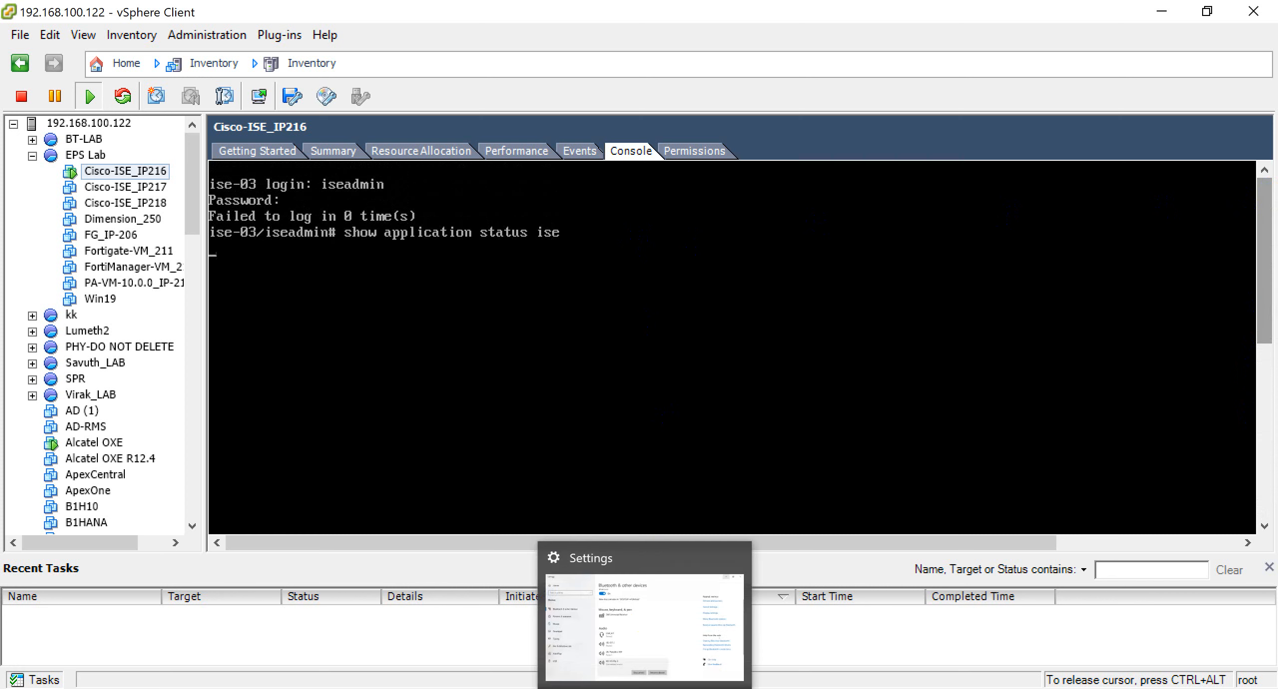
click(556, 667)
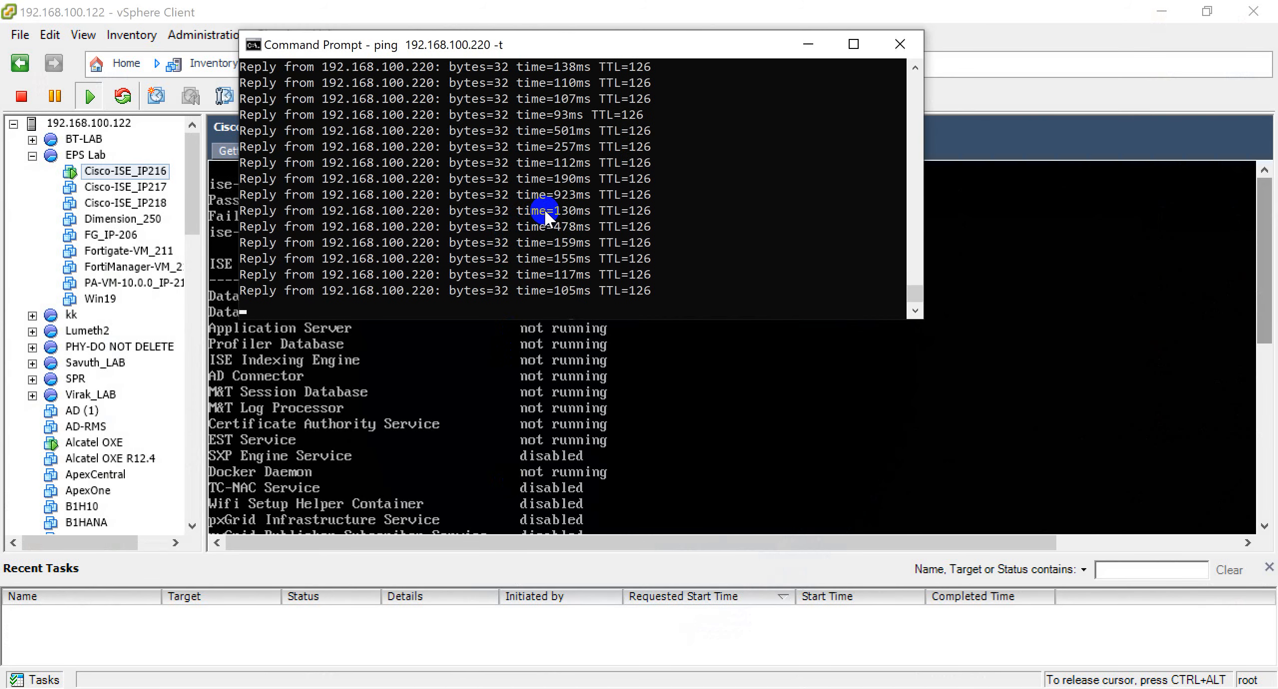
key(ctrl+c)
key(Up)
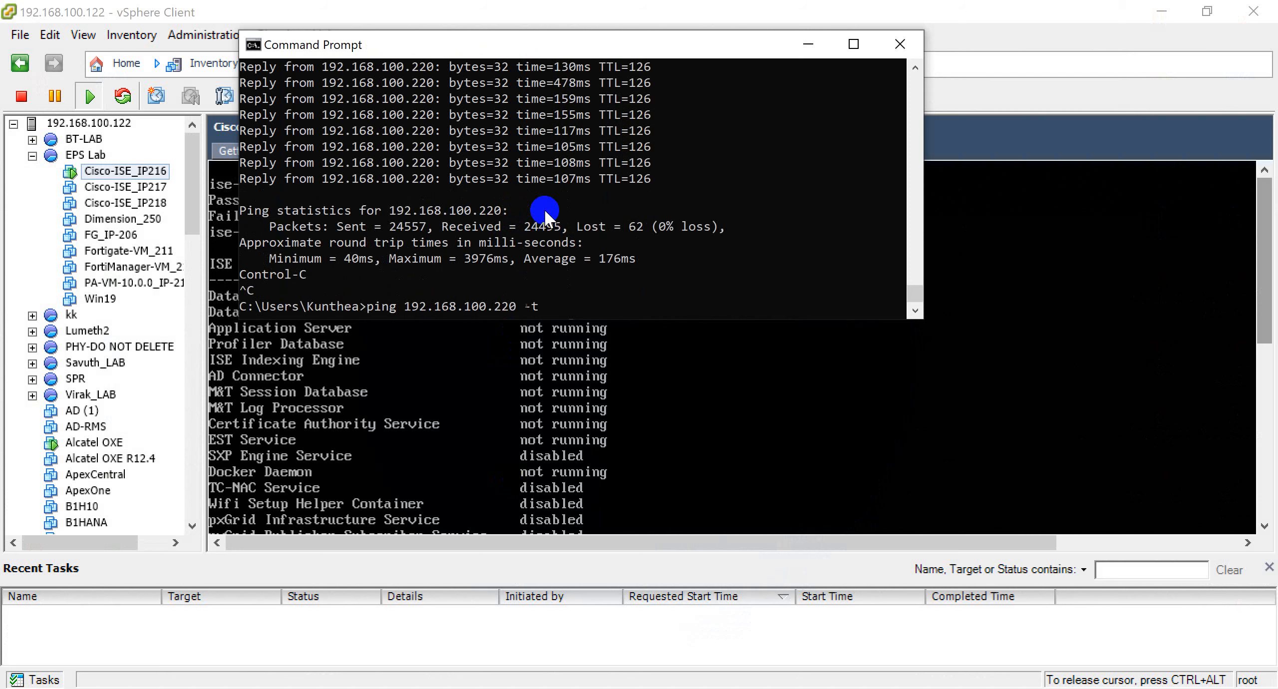
key(Left)
key(Left)
key(Left)
key(BackSpace)
text(16)
key(Return)
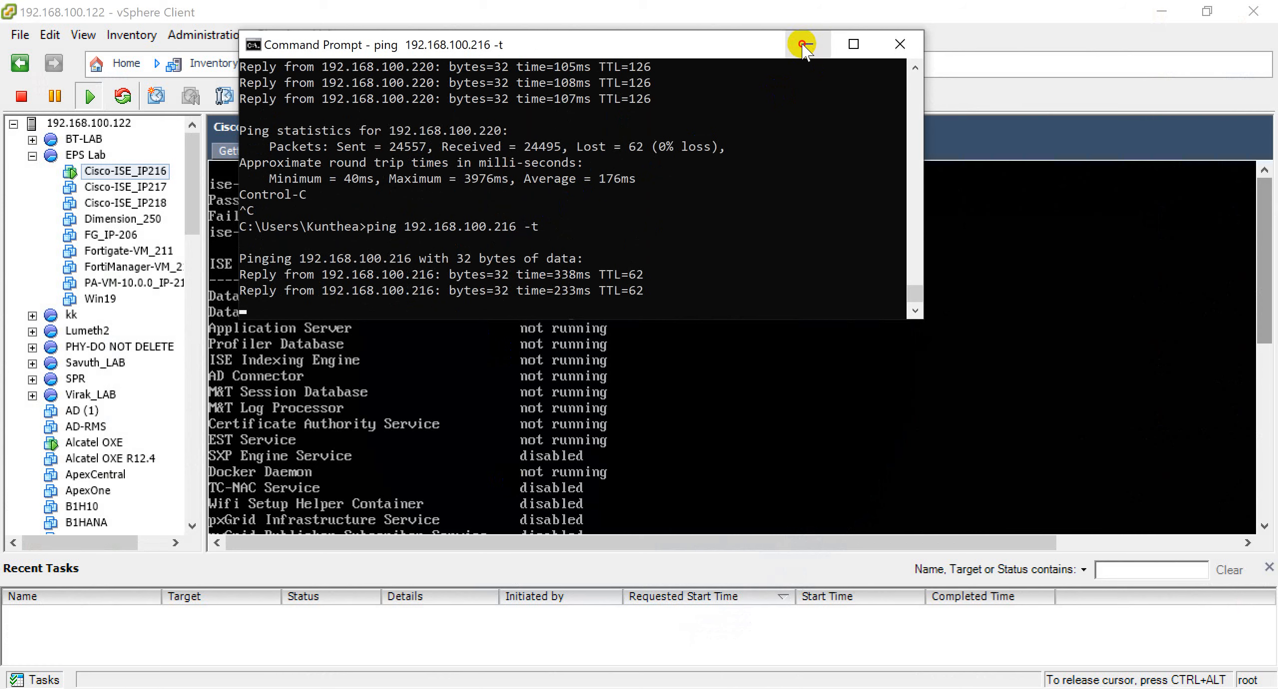
click(807, 43)
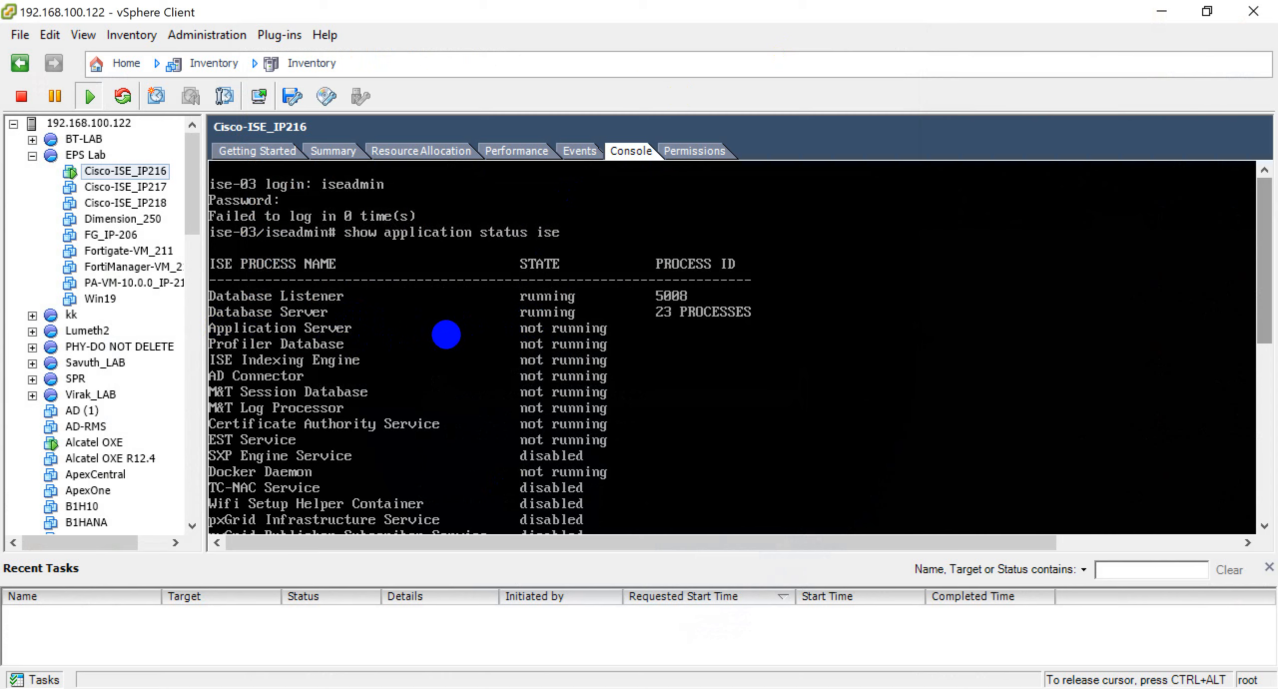
Switch to Xshell and duplicate the saved Office-ISE217 session.
click(1161, 11)
click(463, 688)
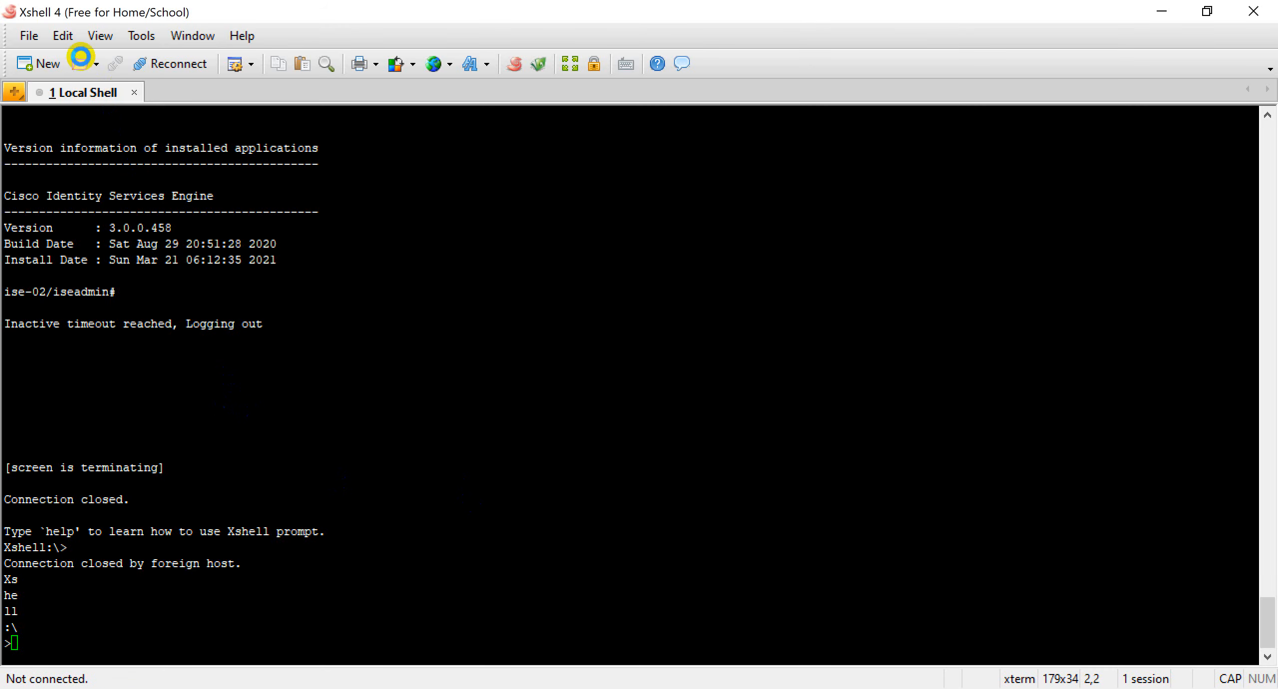
click(80, 63)
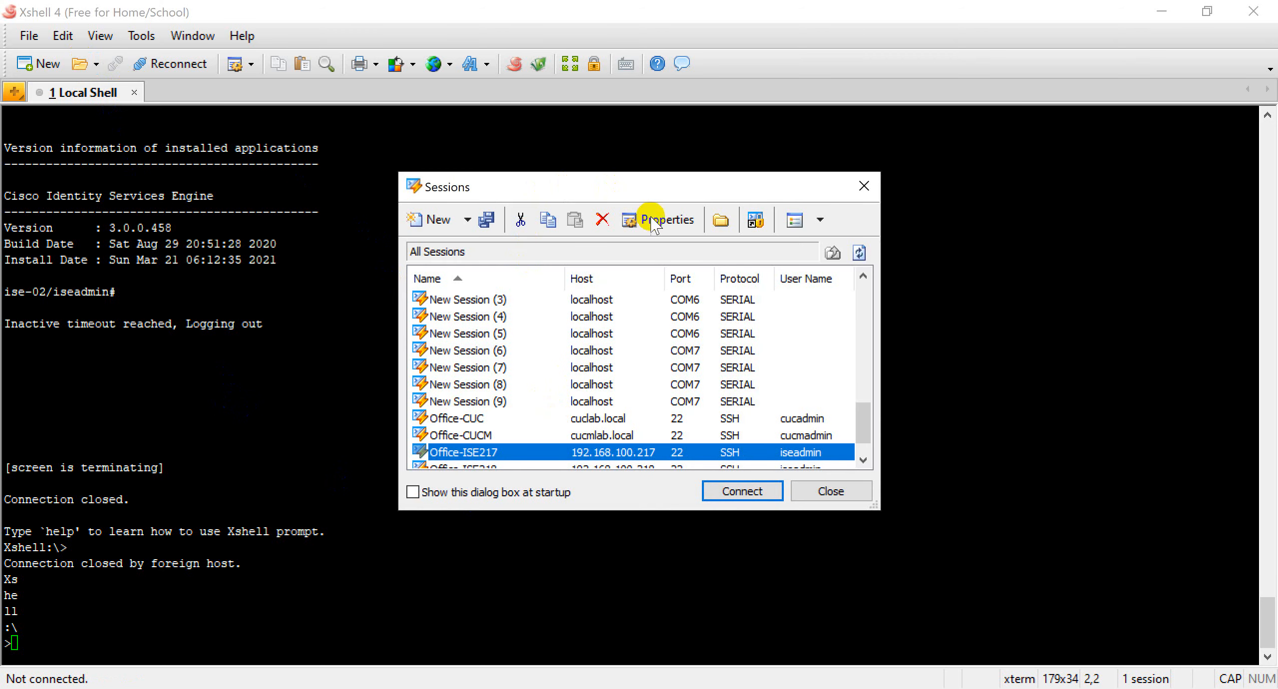
right_click(501, 450)
click(534, 244)
click(522, 333)
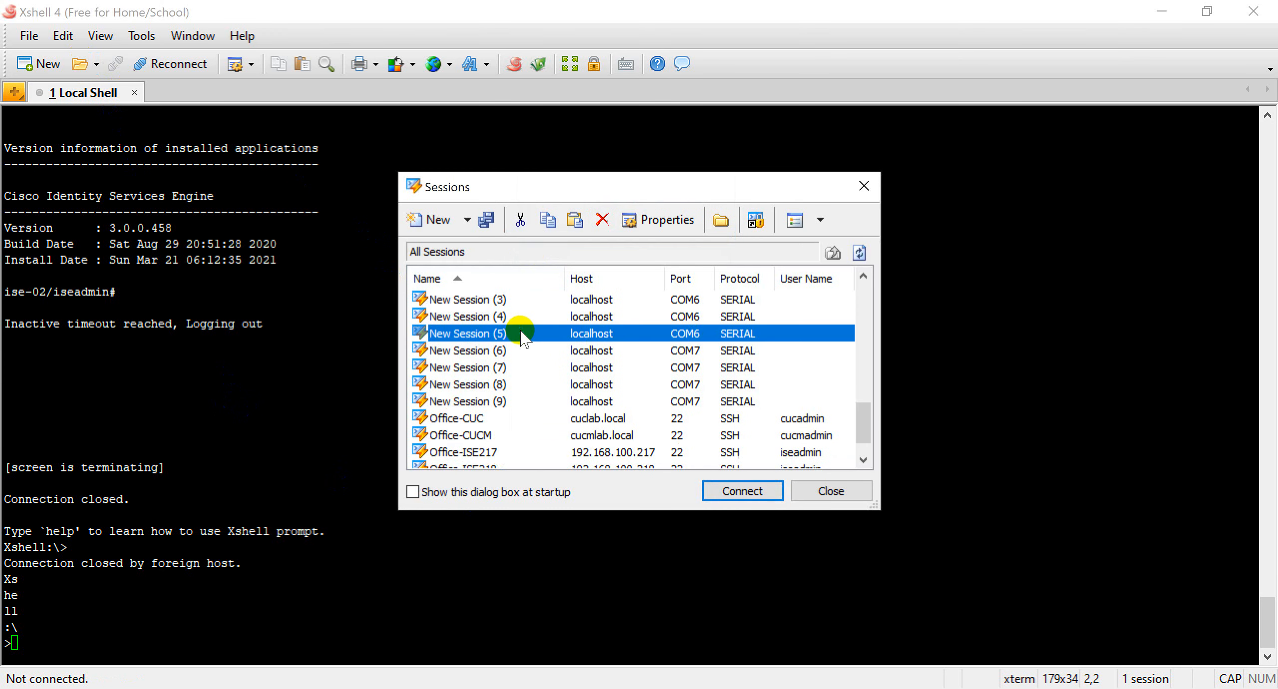
right_click(522, 333)
click(550, 439)
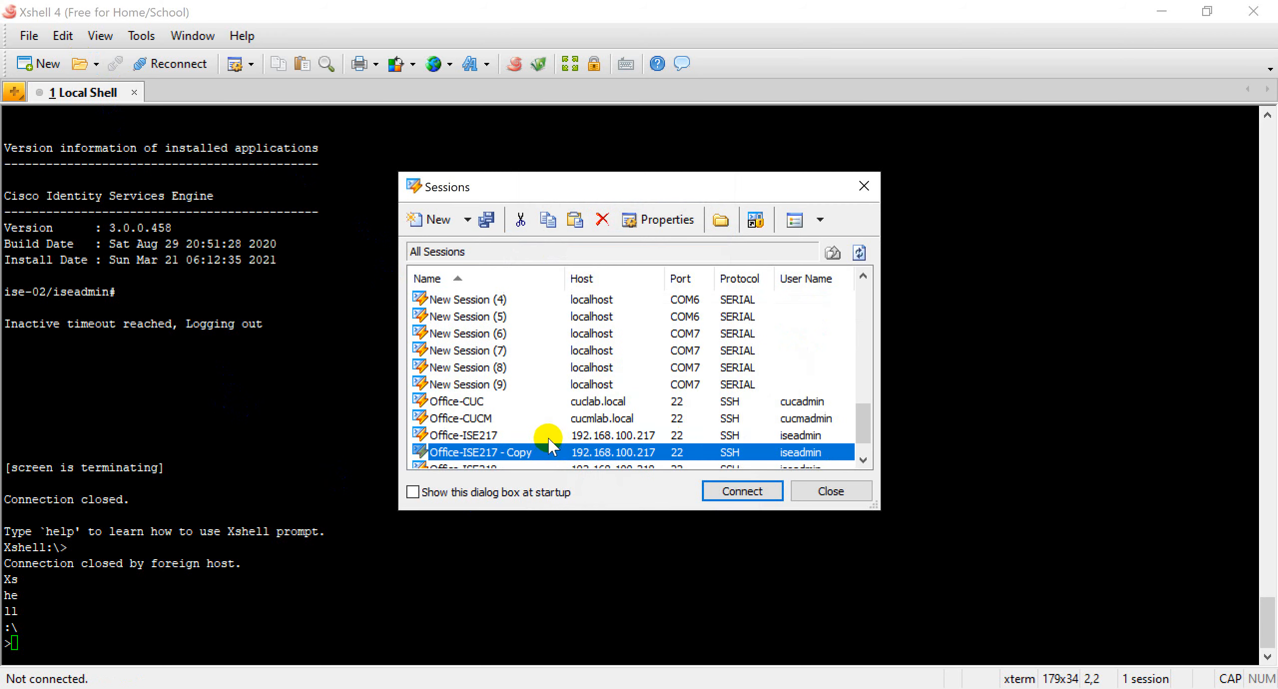
Rename the copied session to Office-ISE216 and set its host to 192.168.100.216.
click(657, 220)
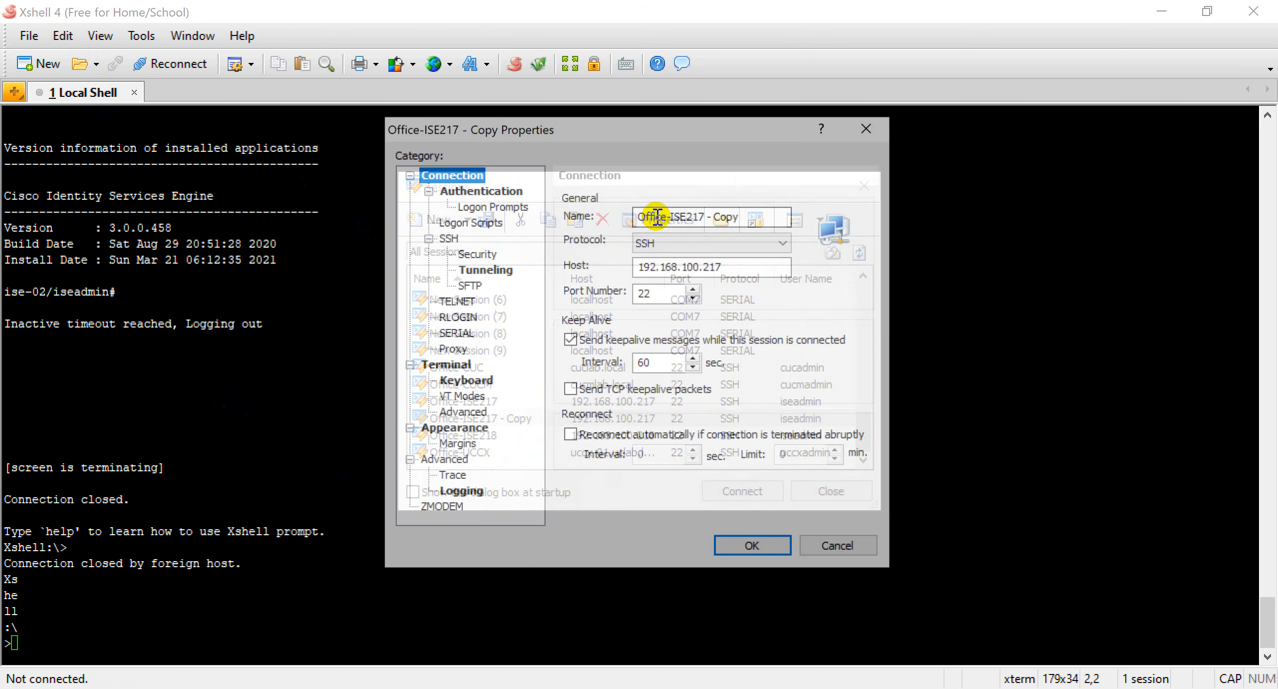
double_click(729, 217)
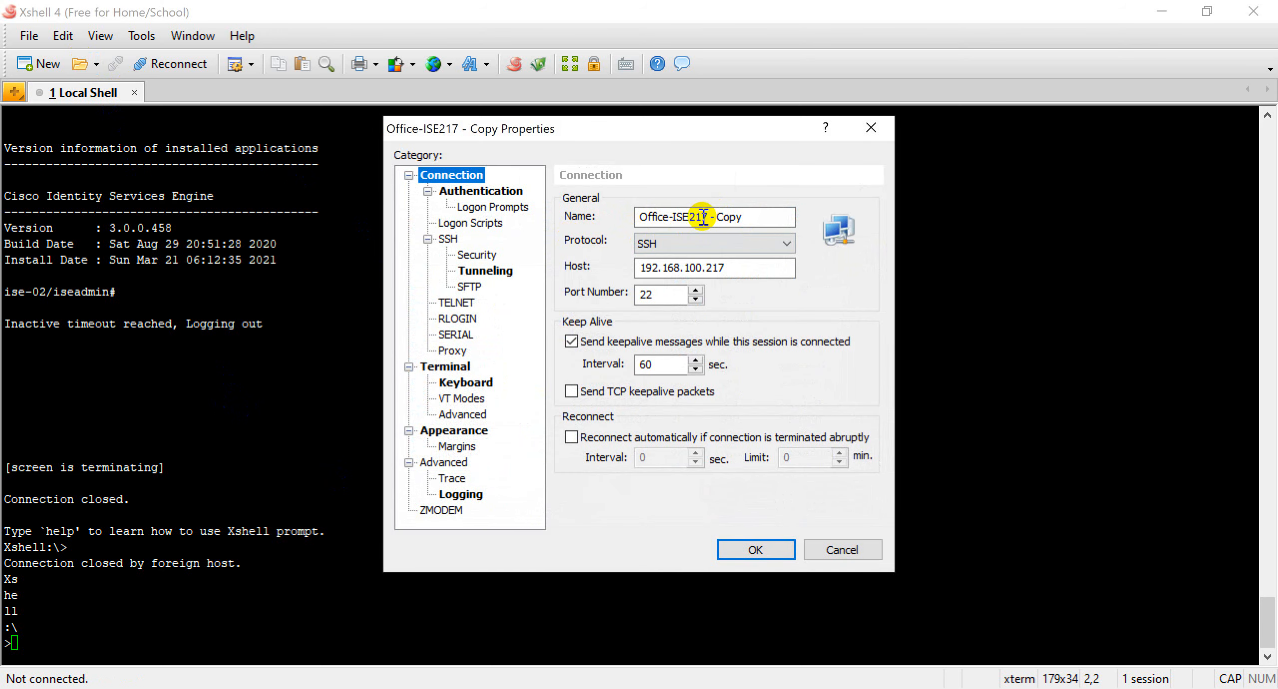
drag(702, 216, 785, 216)
text(6)
click(740, 274)
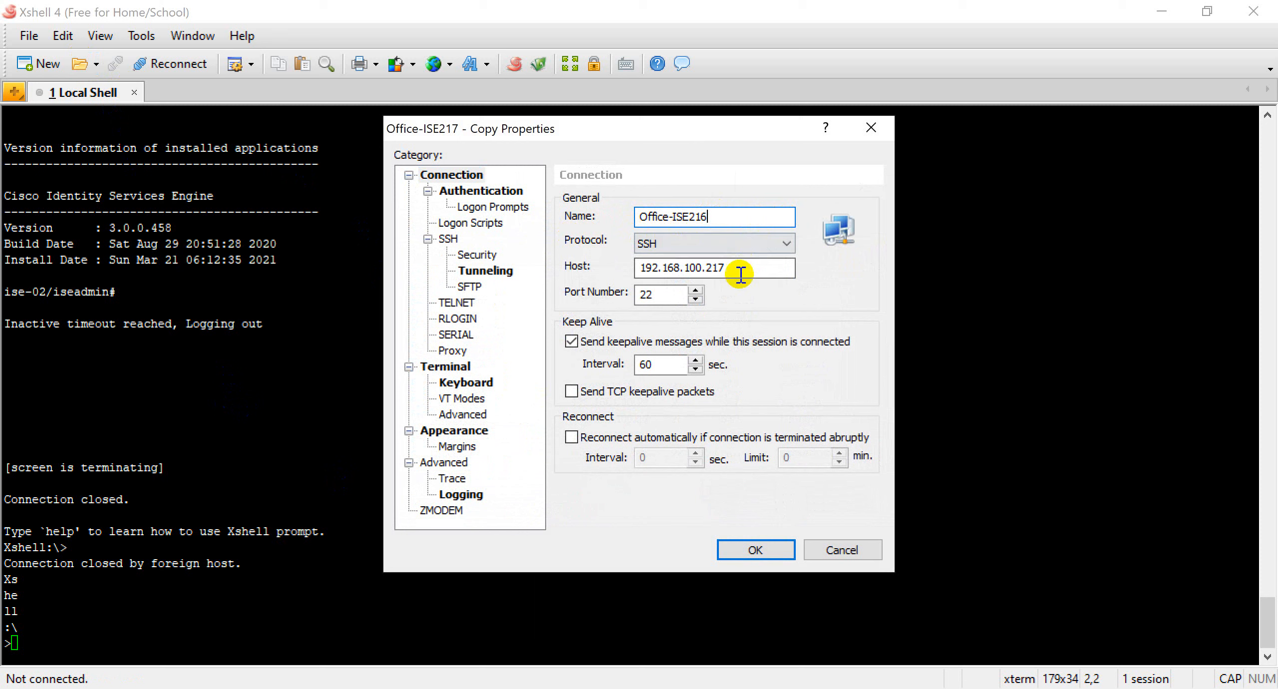
key(BackSpace)
text(6)
click(738, 550)
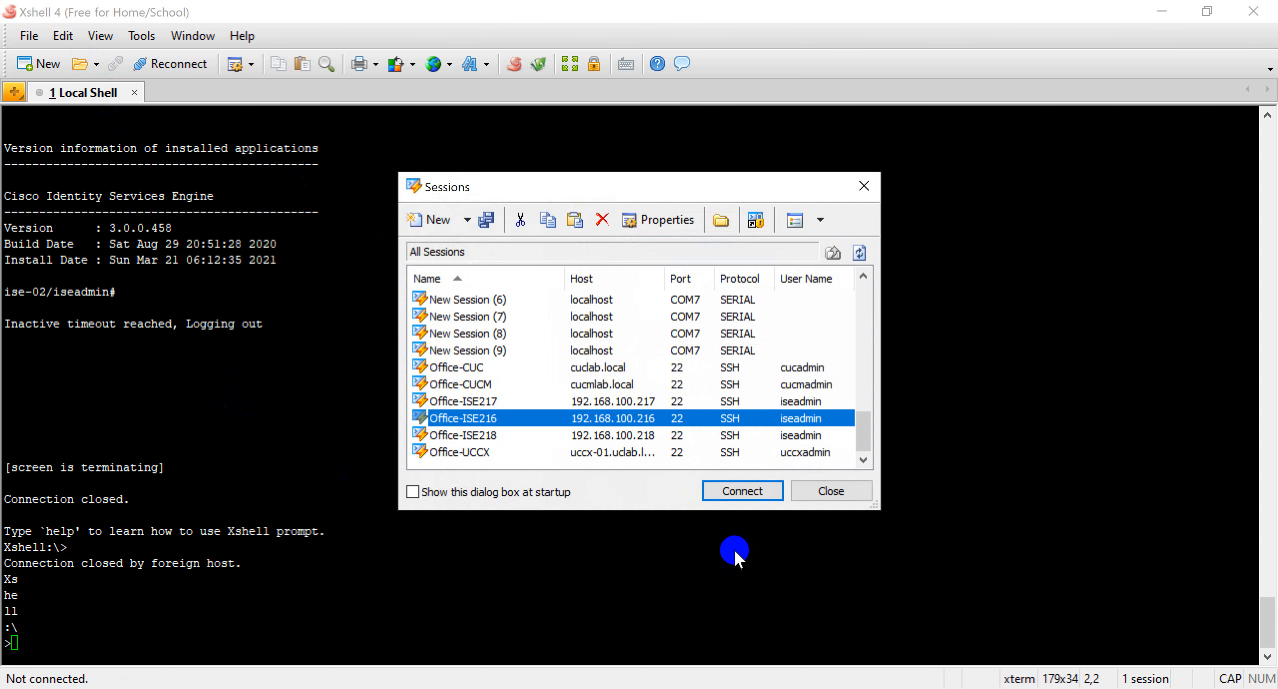
Connect to the Office-ISE216 session, accept and save its host key, and maximize the terminal window.
click(738, 494)
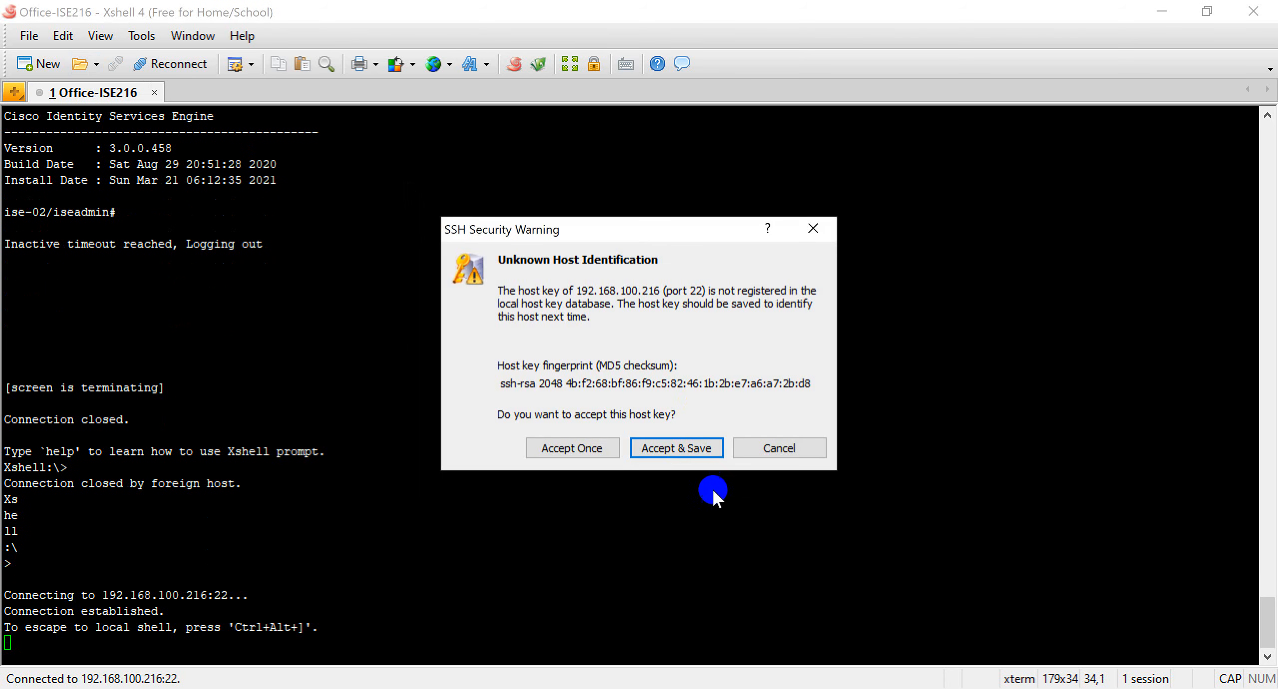
click(678, 447)
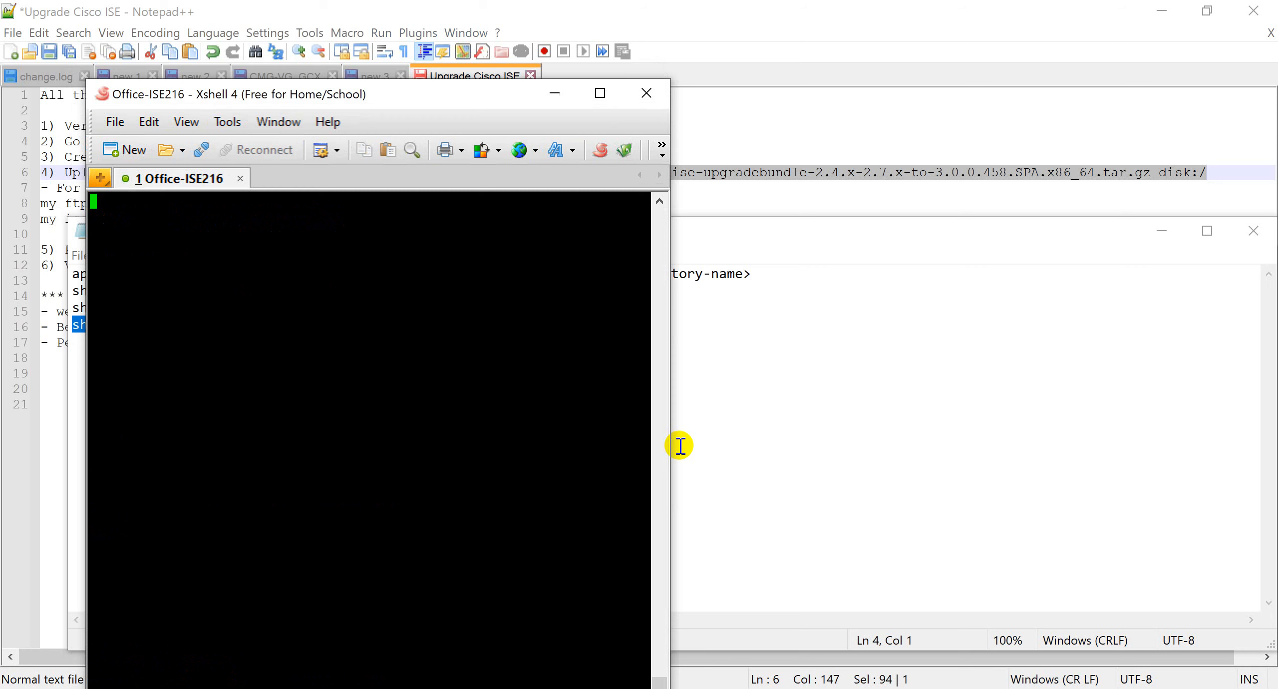
click(606, 101)
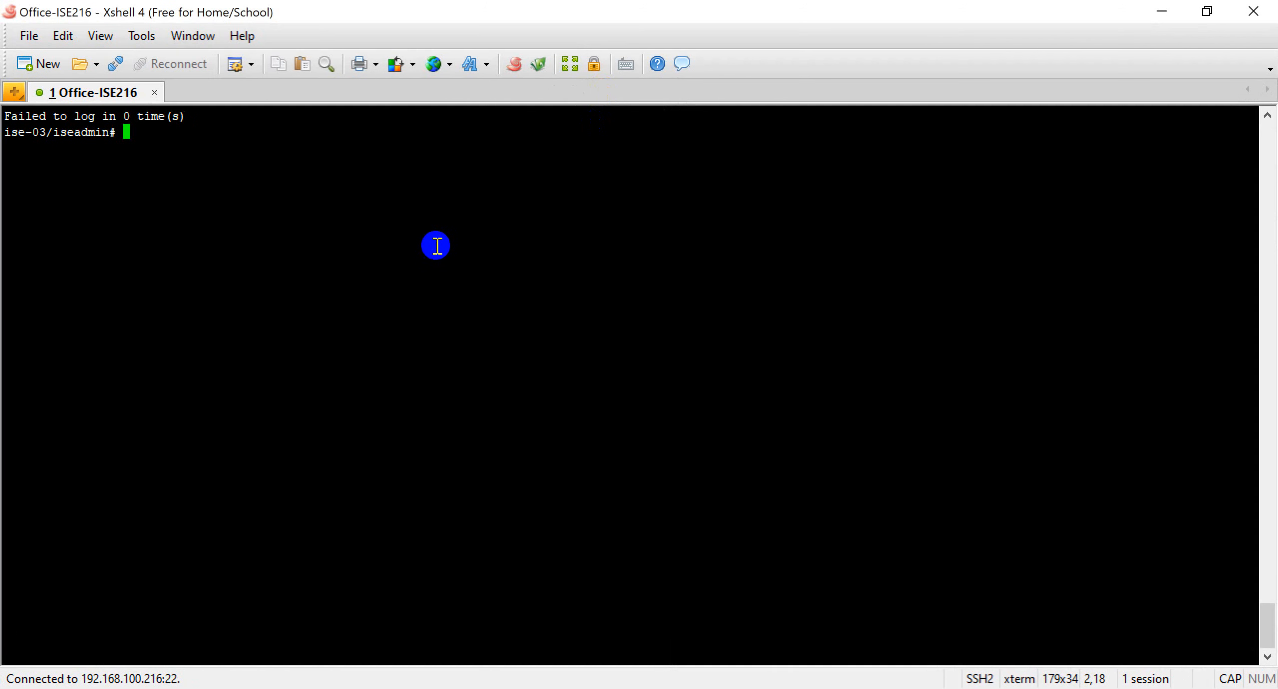
Run show application status ise in the Office-ISE216 SSH session.
text(SHO)
key(Tab)
text(AP)
key(Tab)
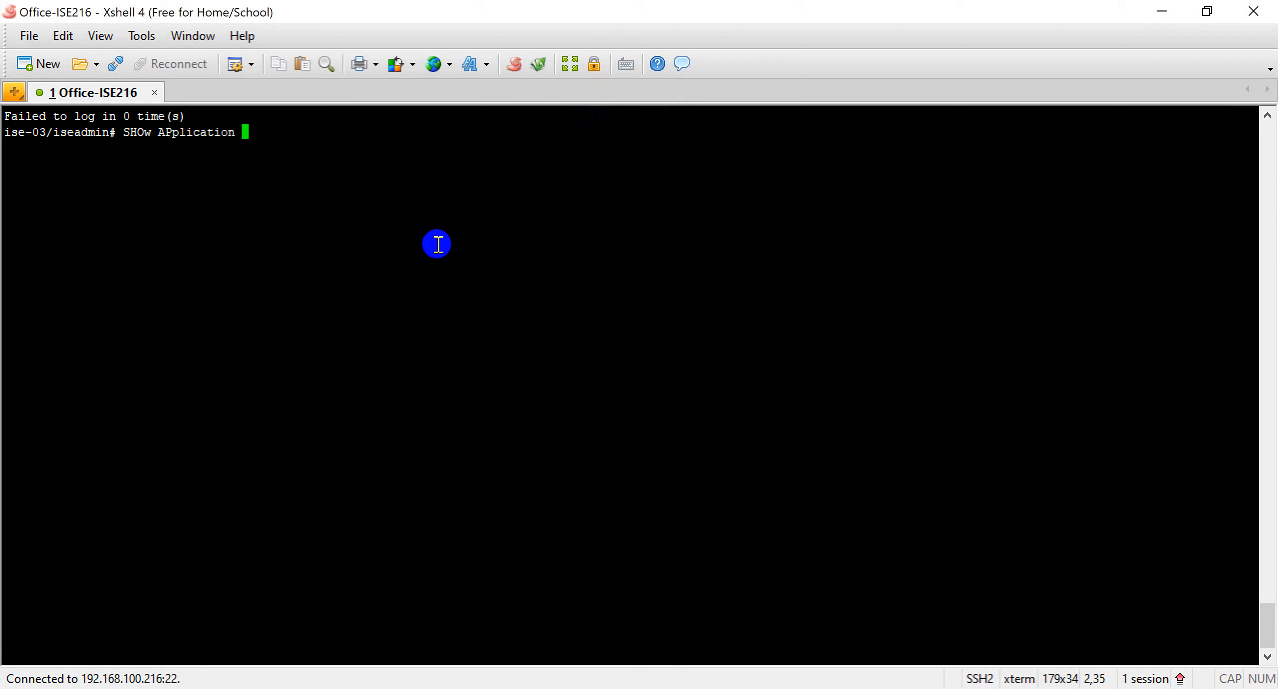
text(sta)
key(Tab)
text(ise)
key(Return)
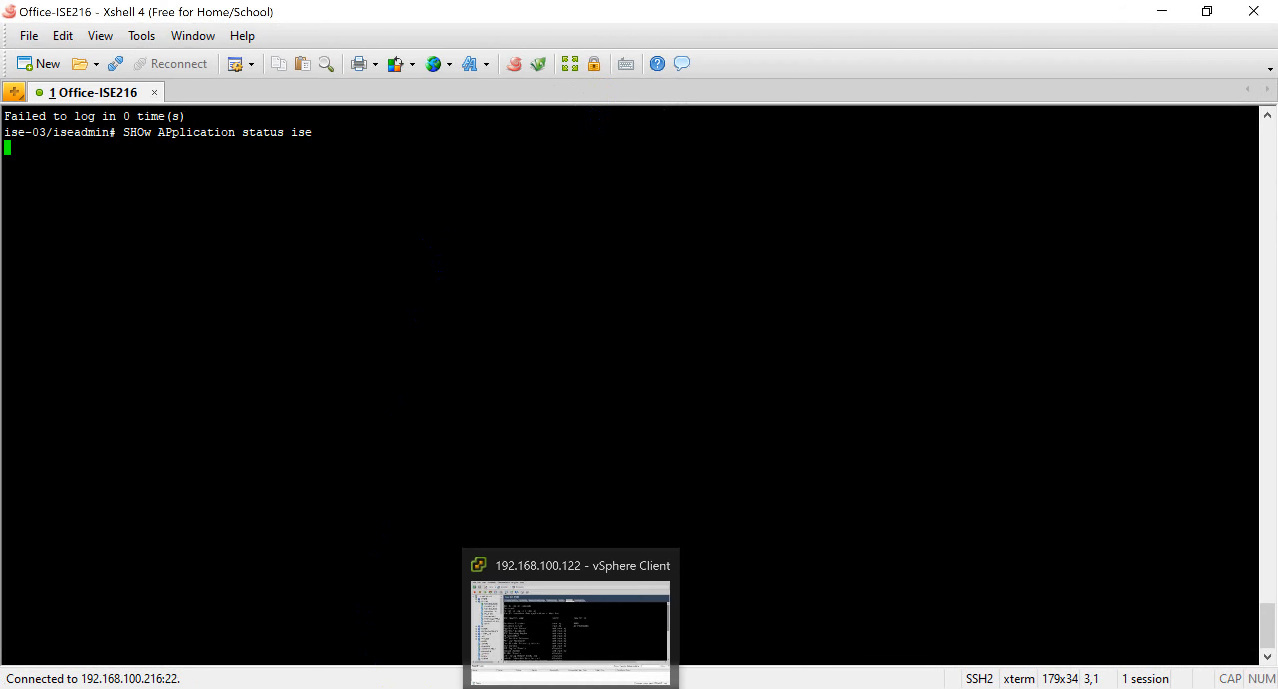
Switch to Google Chrome and load the ISE web address 192.168.100.216.
key(super)
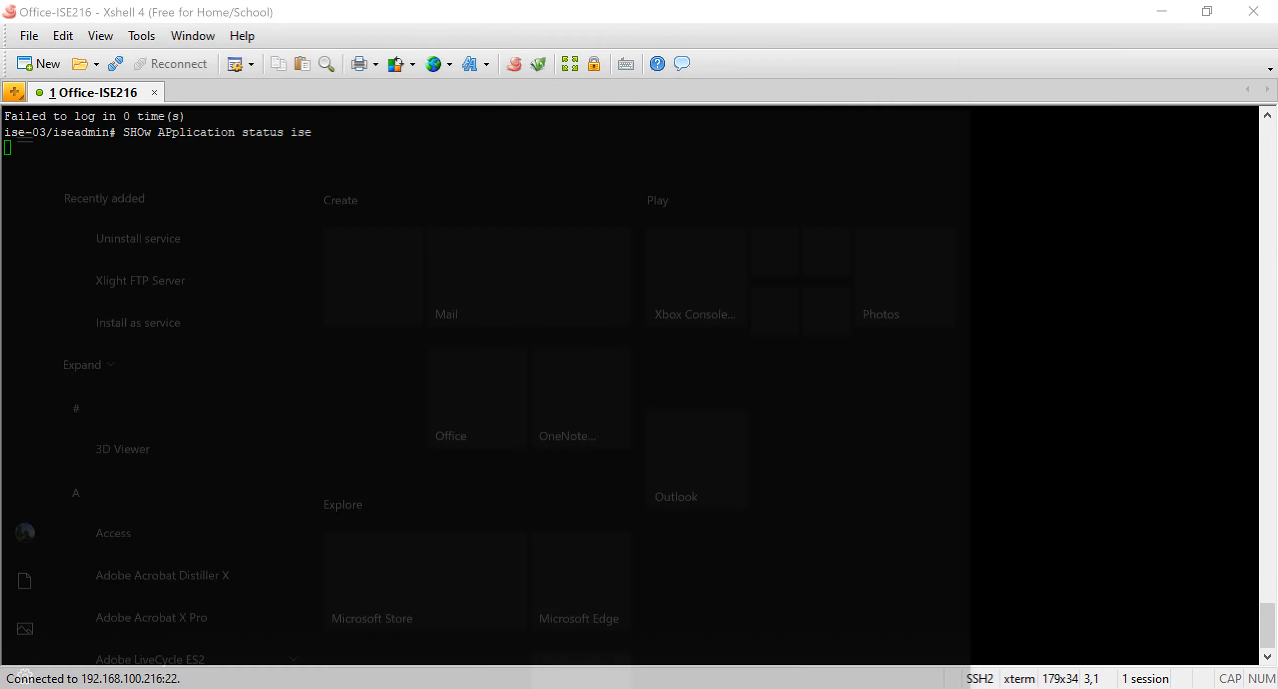
text(goo)
key(Return)
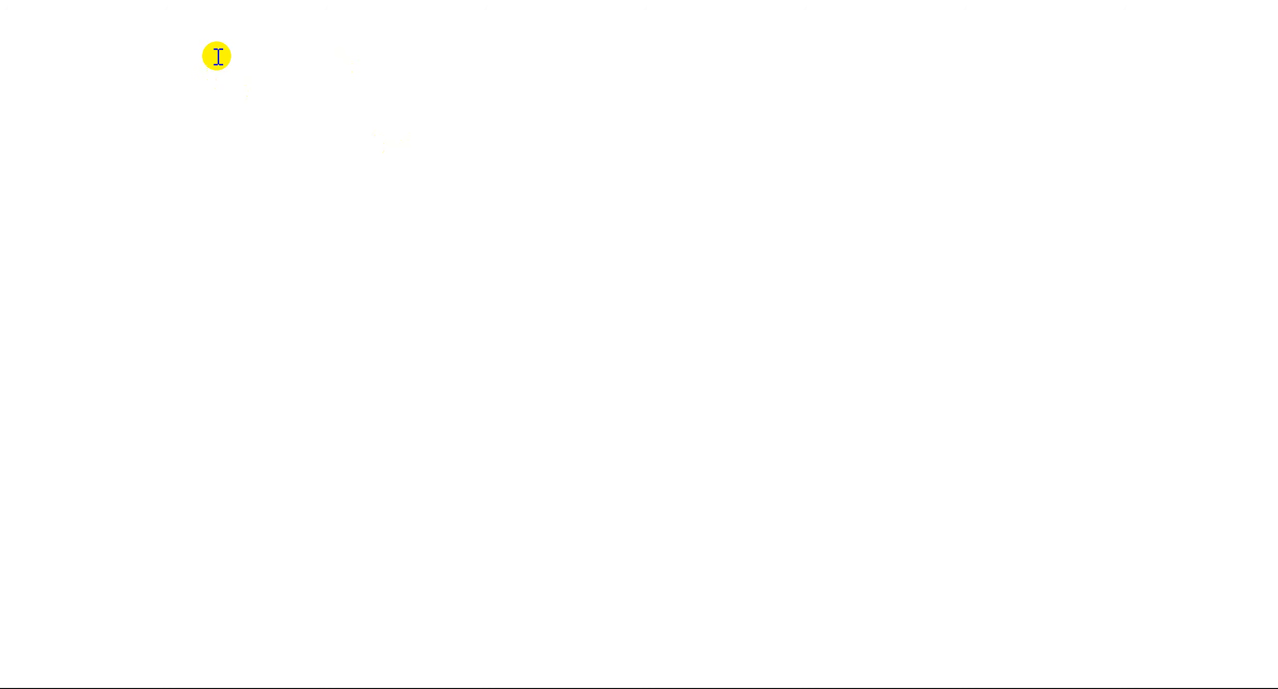
text(192.168.1)
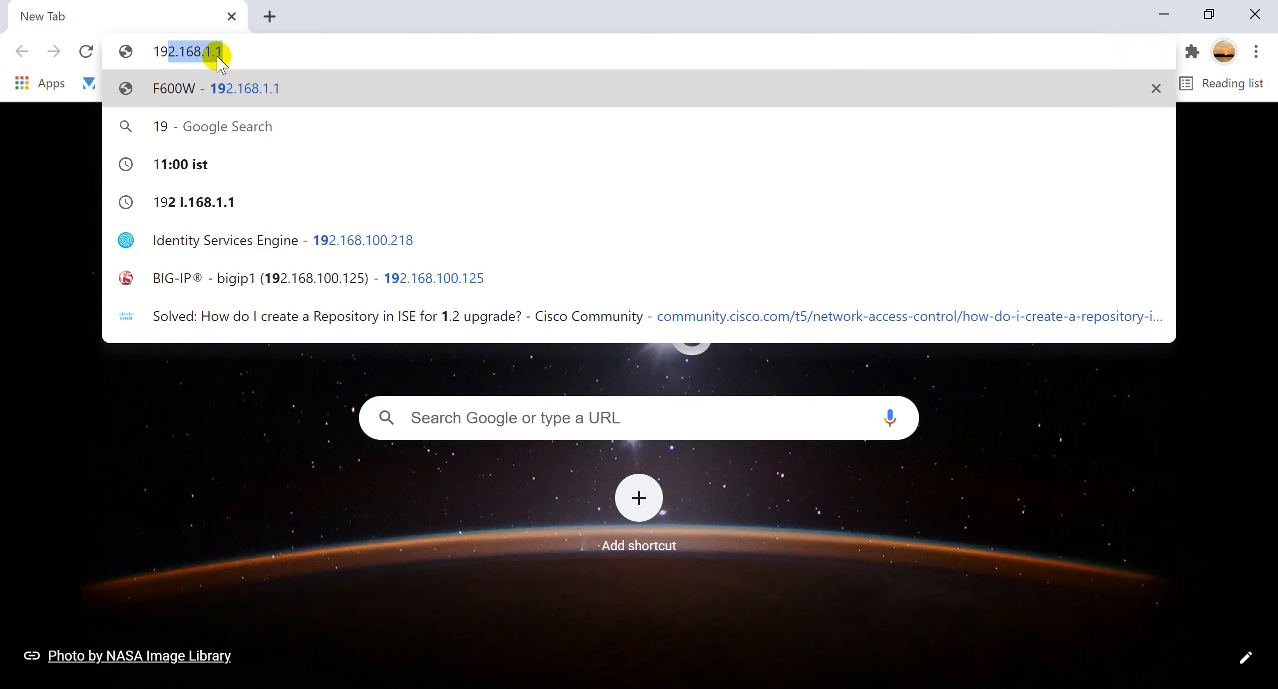
text(00)
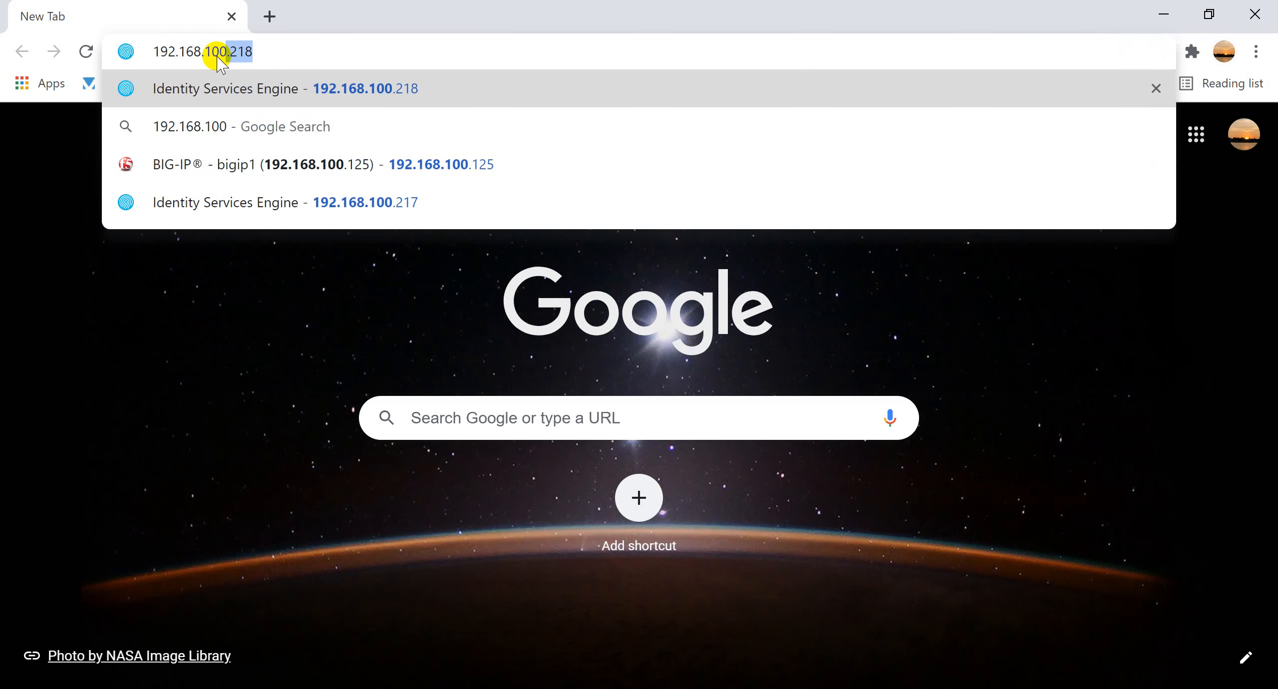
text(.218)
key(BackSpace)
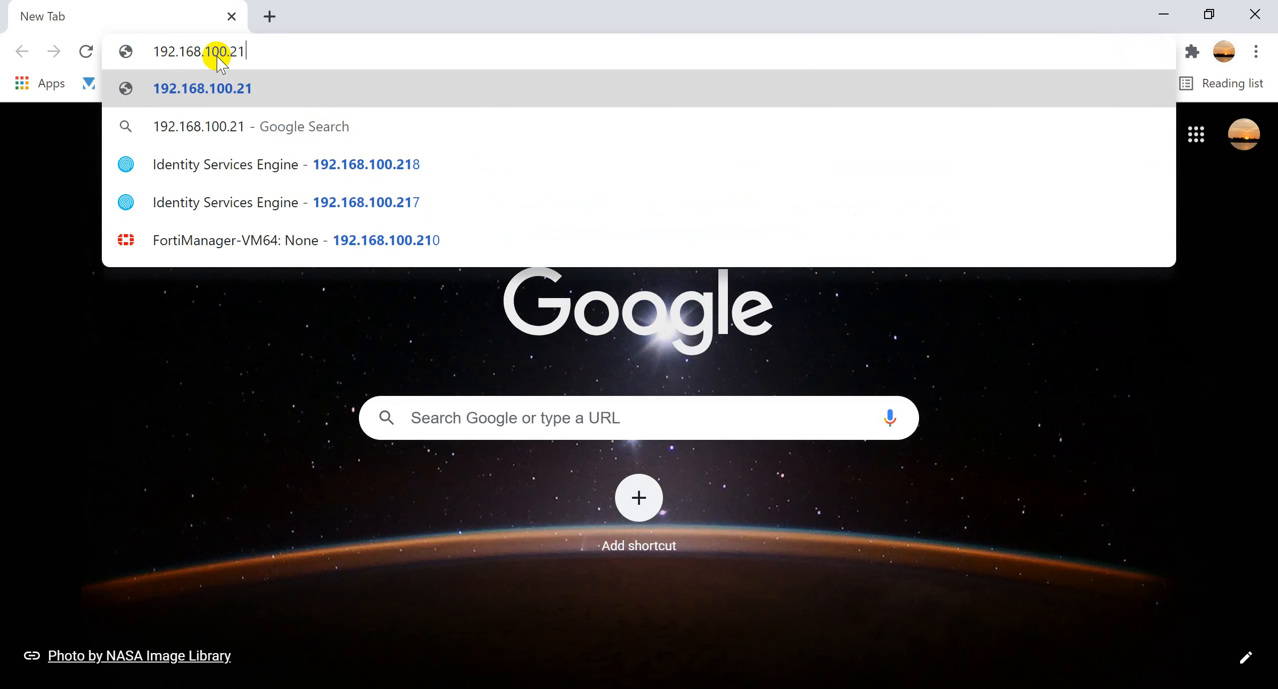
text(6)
key(Return)
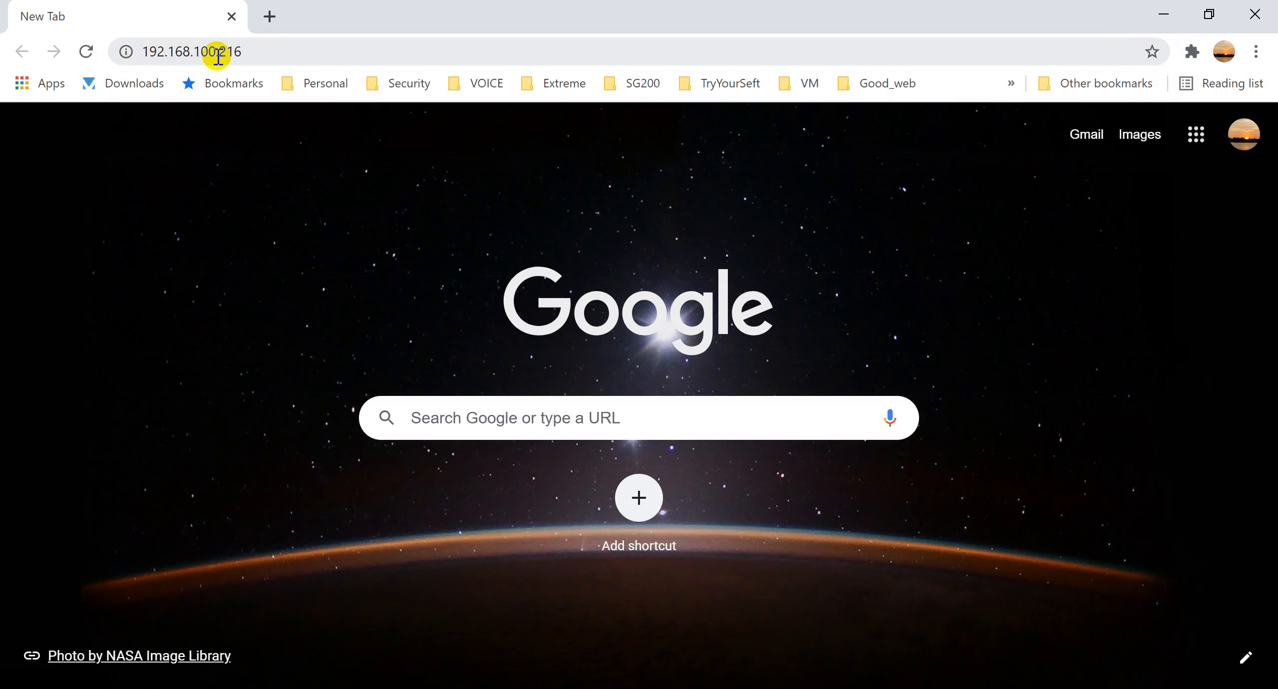
click(183, 48)
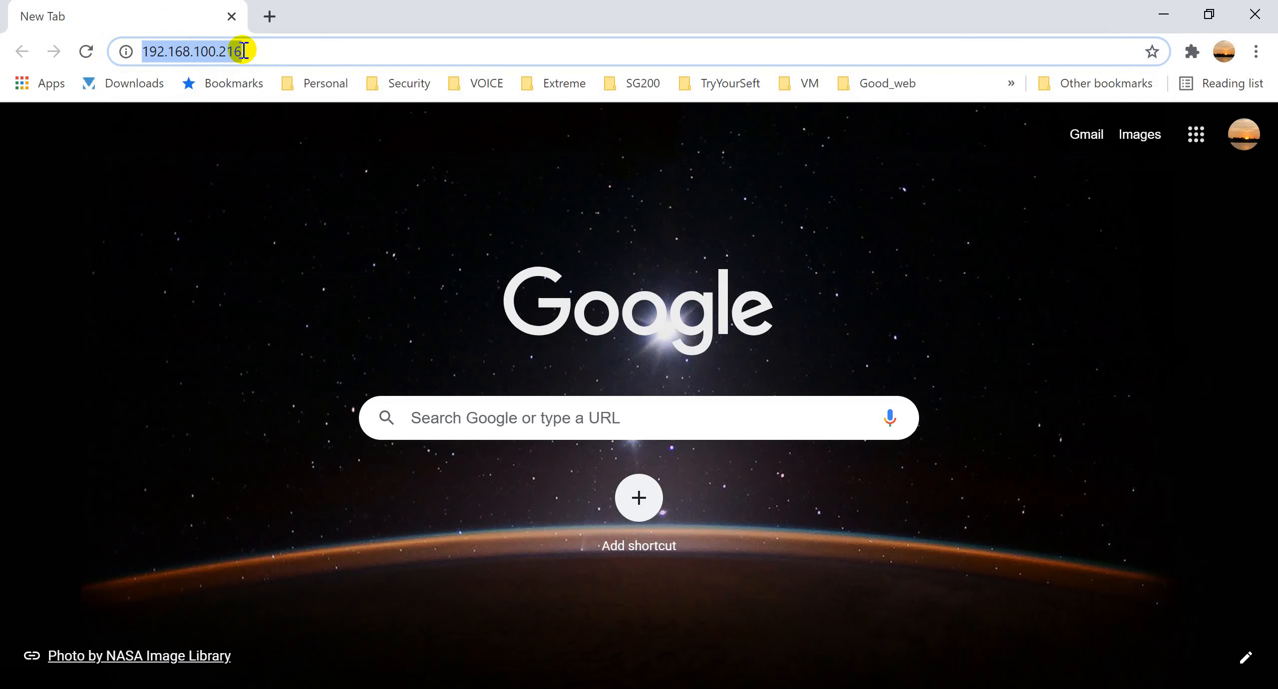
click(272, 50)
key(Return)
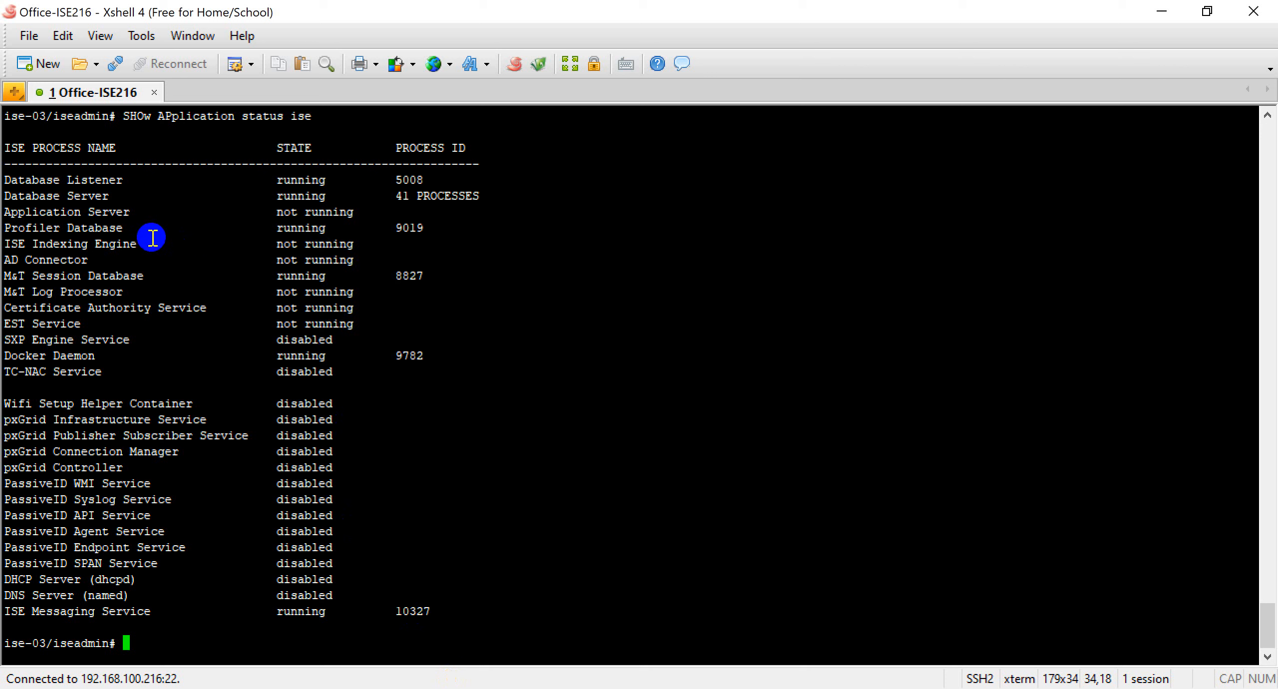
Check the Application Server state in the Xshell status output and rerun show application status ise.
drag(389, 214, 19, 214)
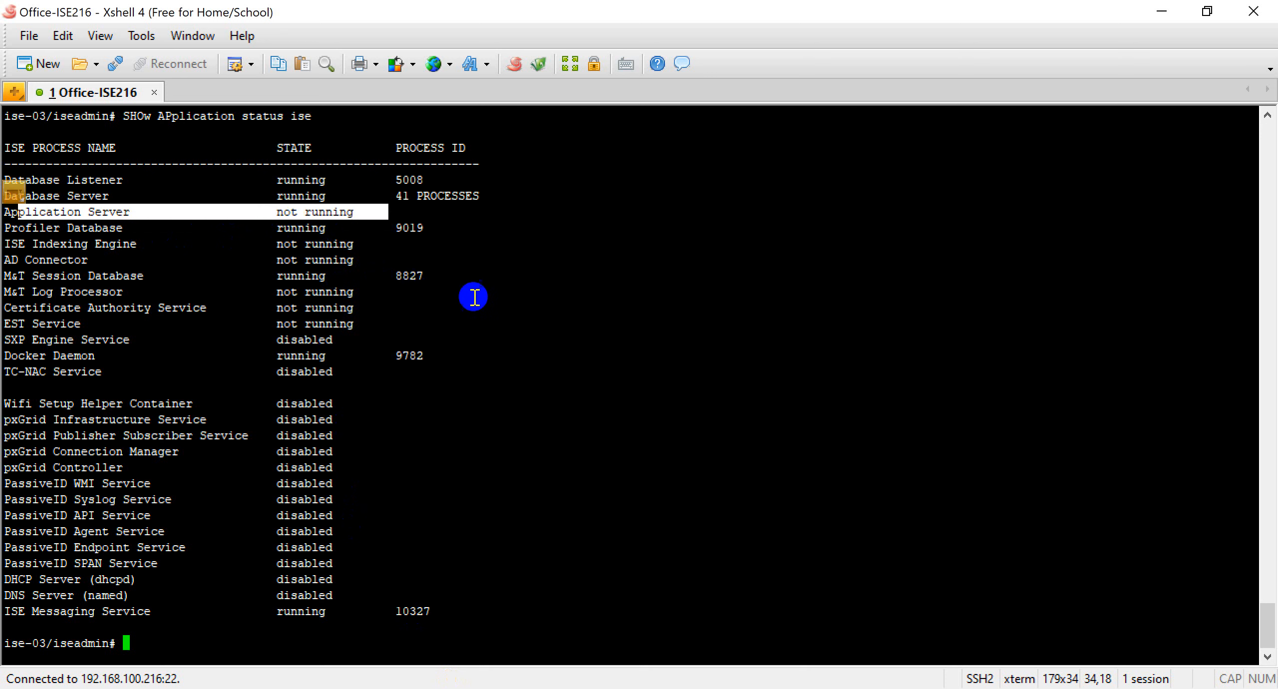
drag(486, 275, 5, 212)
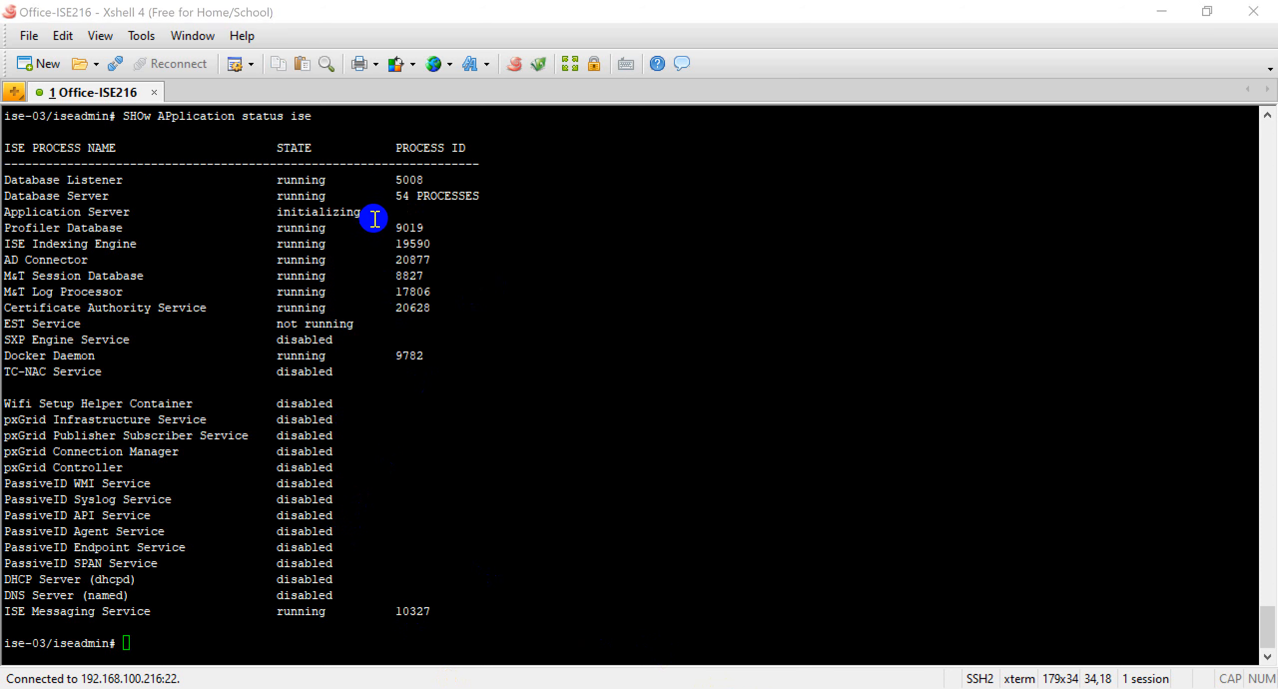
drag(375, 214, 2, 216)
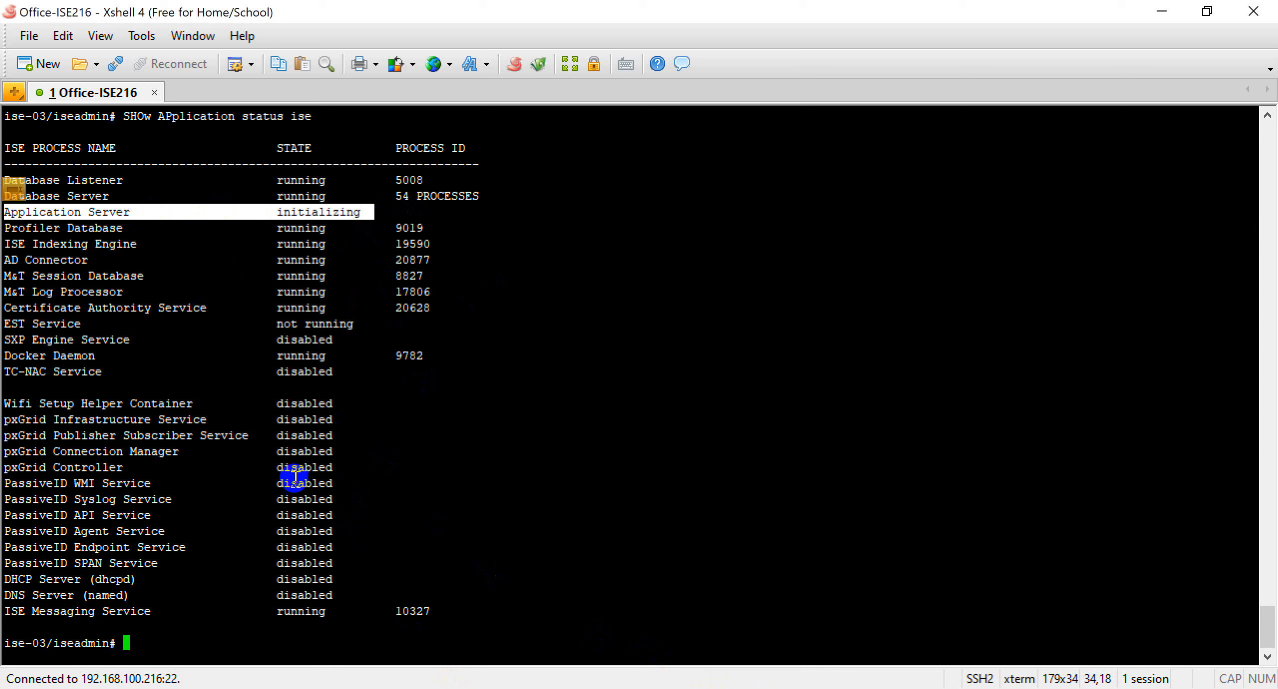
click(400, 500)
key(Up)
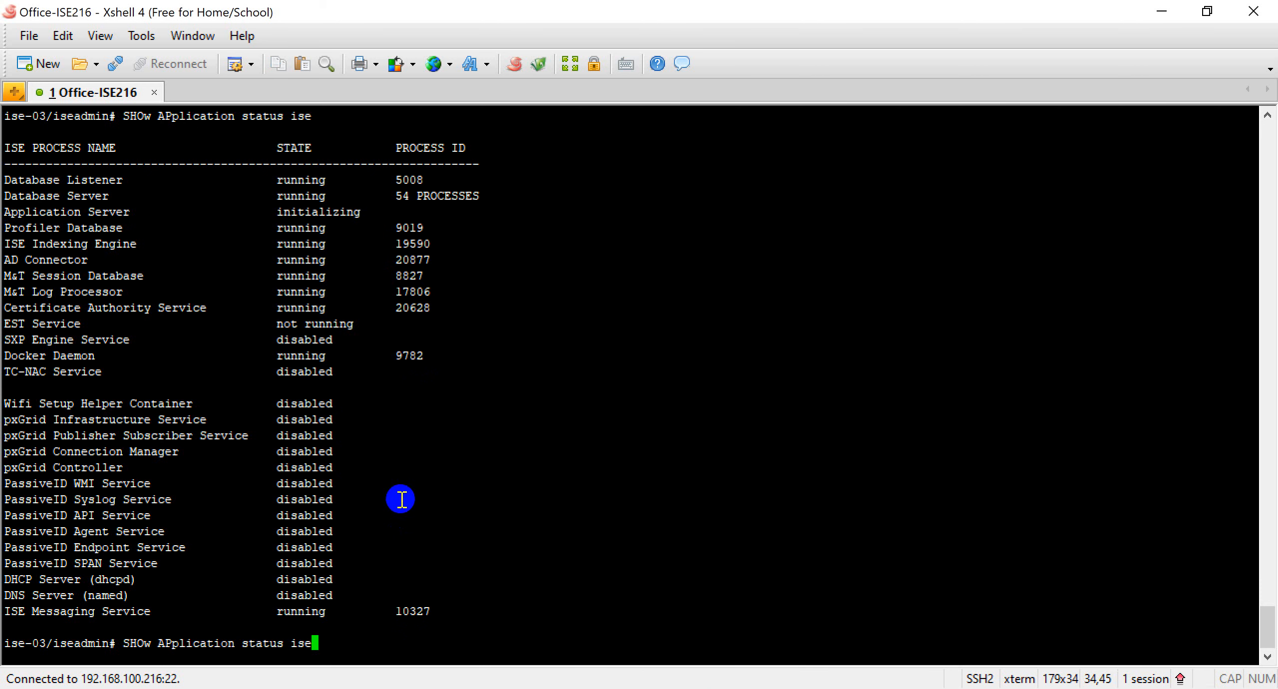
key(Return)
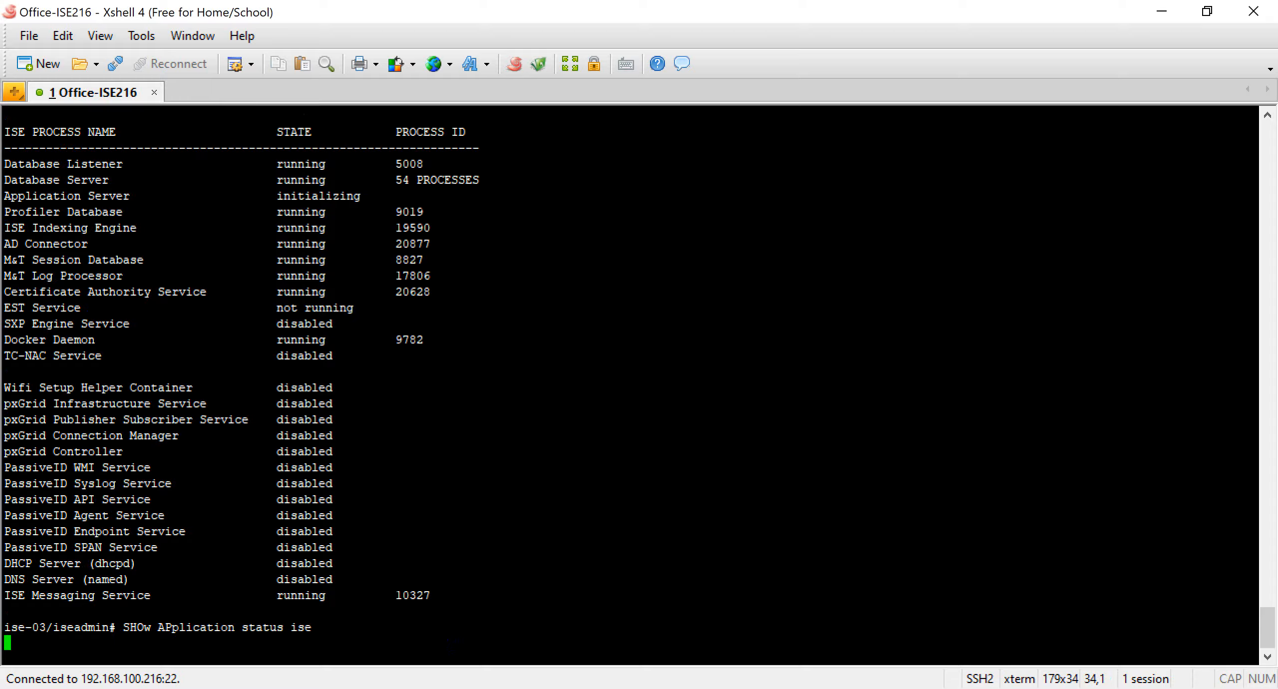
Check the 192.168.100.216 page in Chrome and review the refreshed ISE process list in Xshell.
click(654, 688)
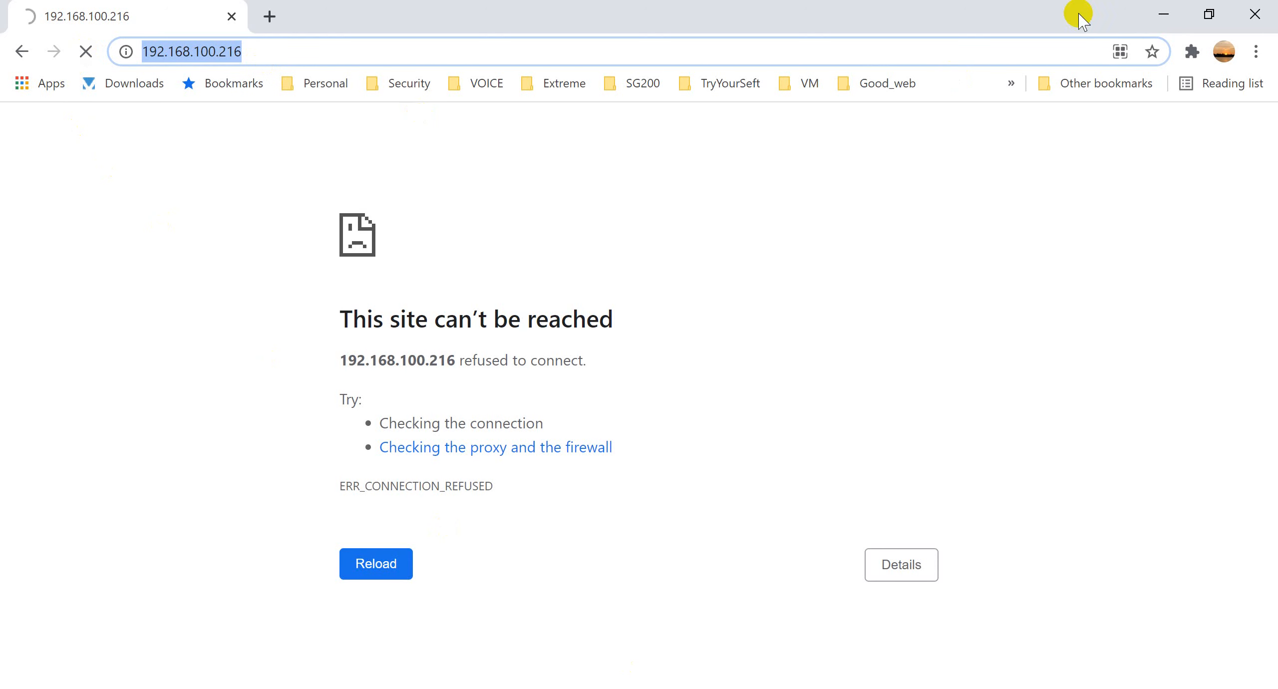
click(1163, 14)
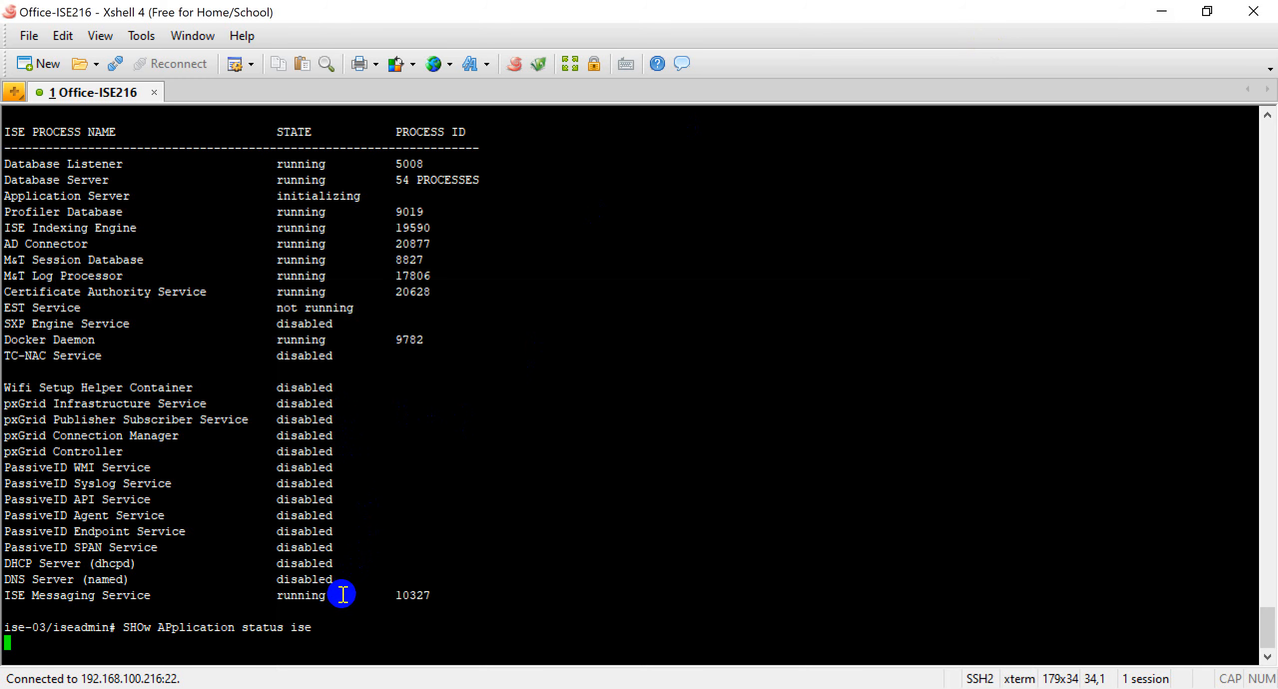
click(215, 540)
drag(215, 540, 6, 180)
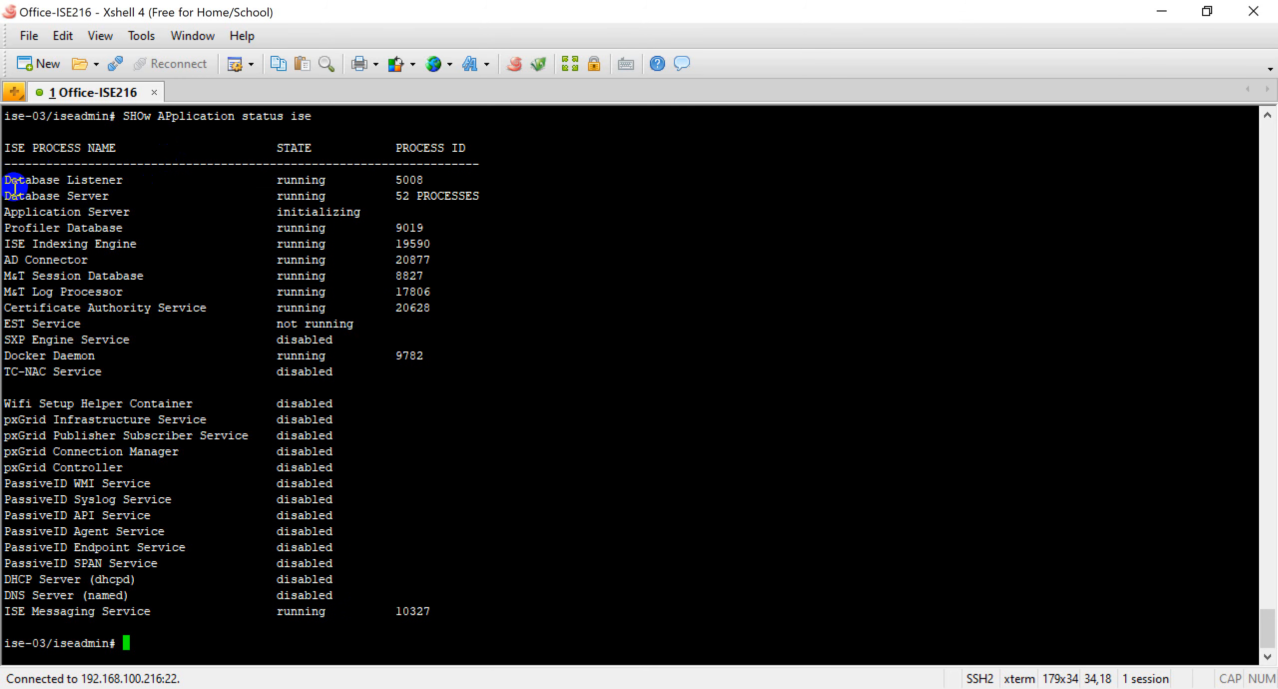
click(202, 396)
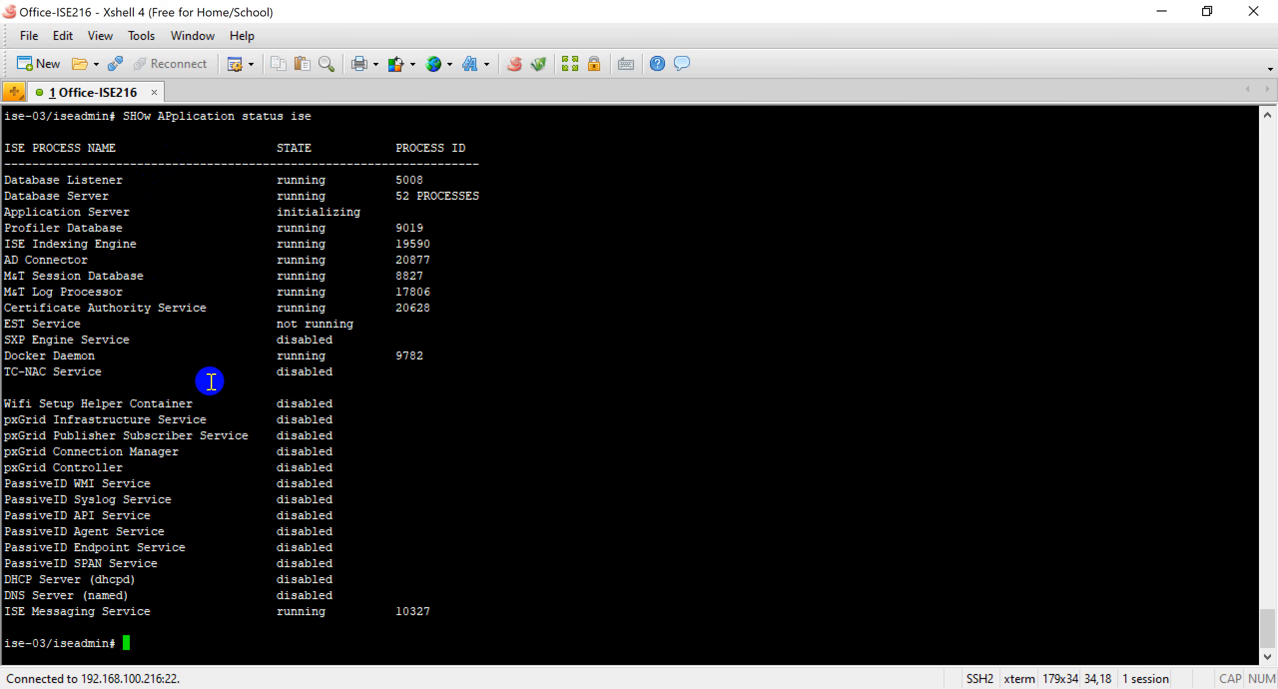
drag(438, 224, 284, 224)
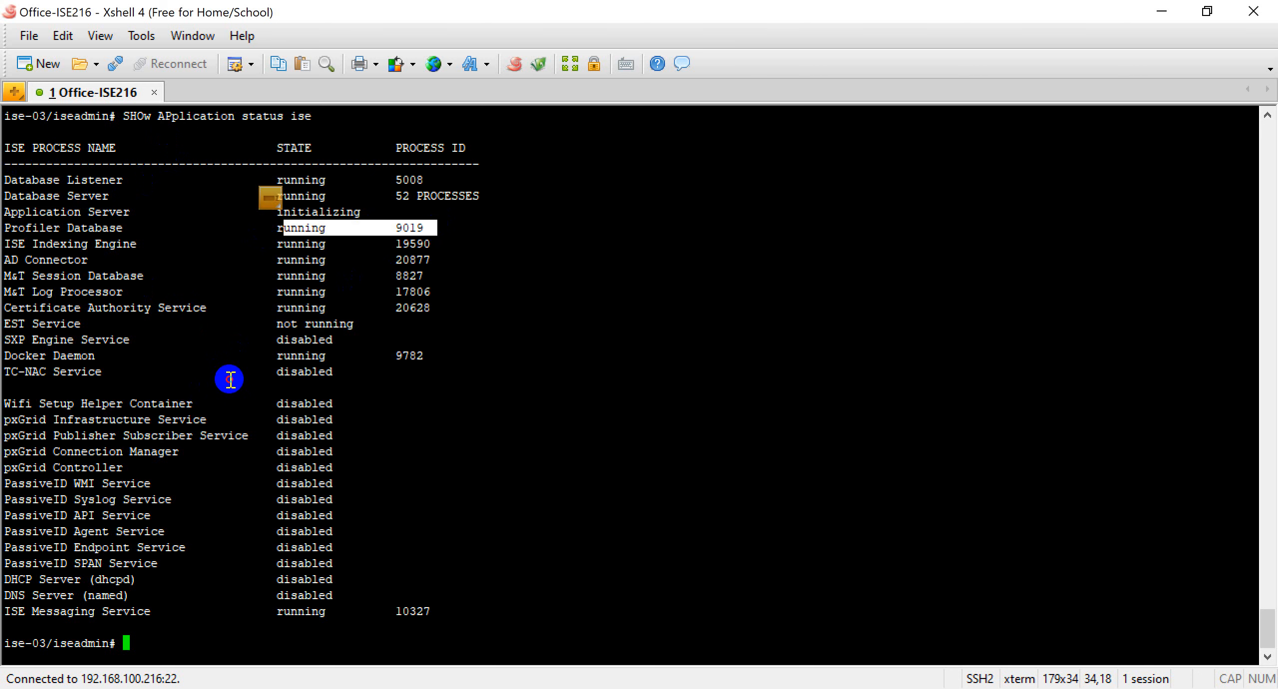
Run show application status ise again and examine the Application Server and Profiler Database states.
click(230, 380)
key(Up)
key(Return)
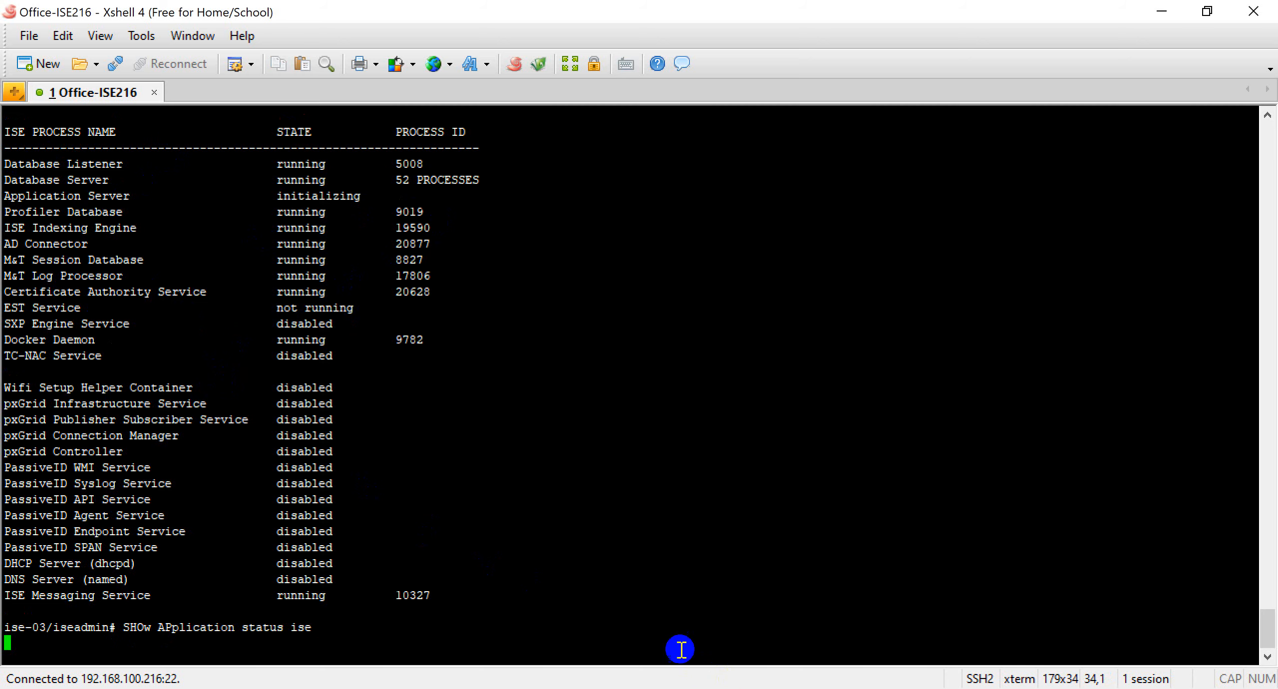
drag(437, 630, 4, 131)
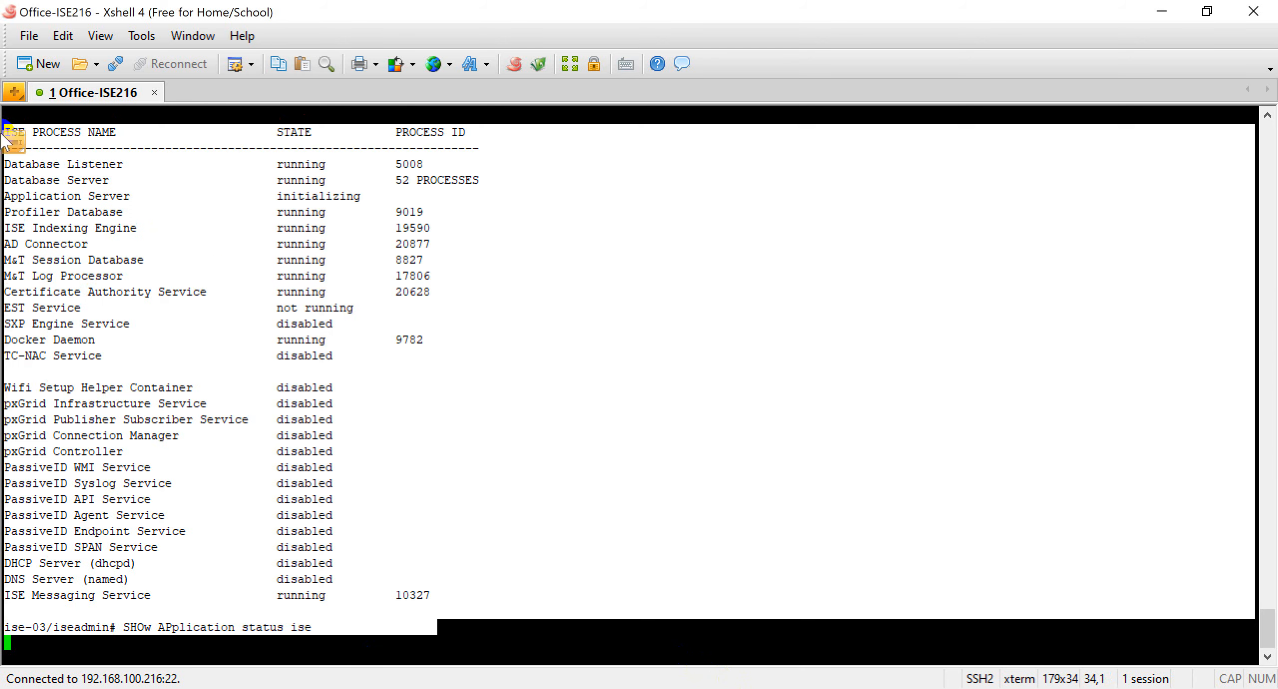
click(209, 270)
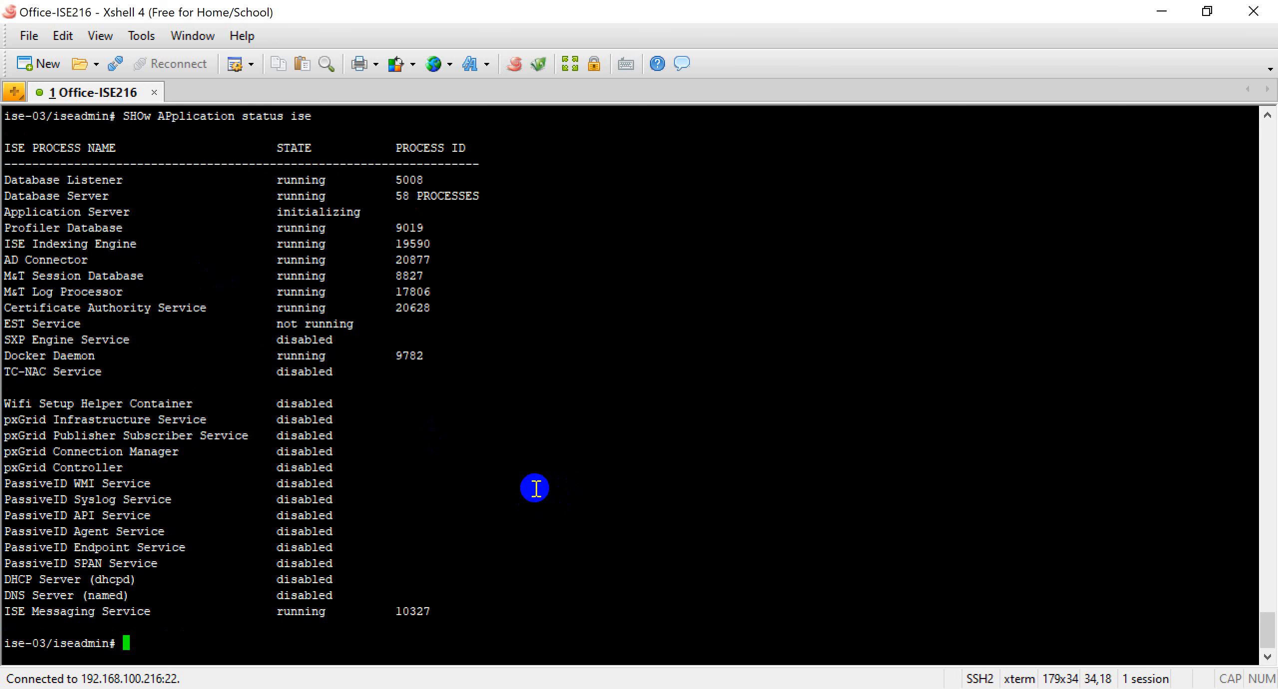
drag(397, 224, 179, 216)
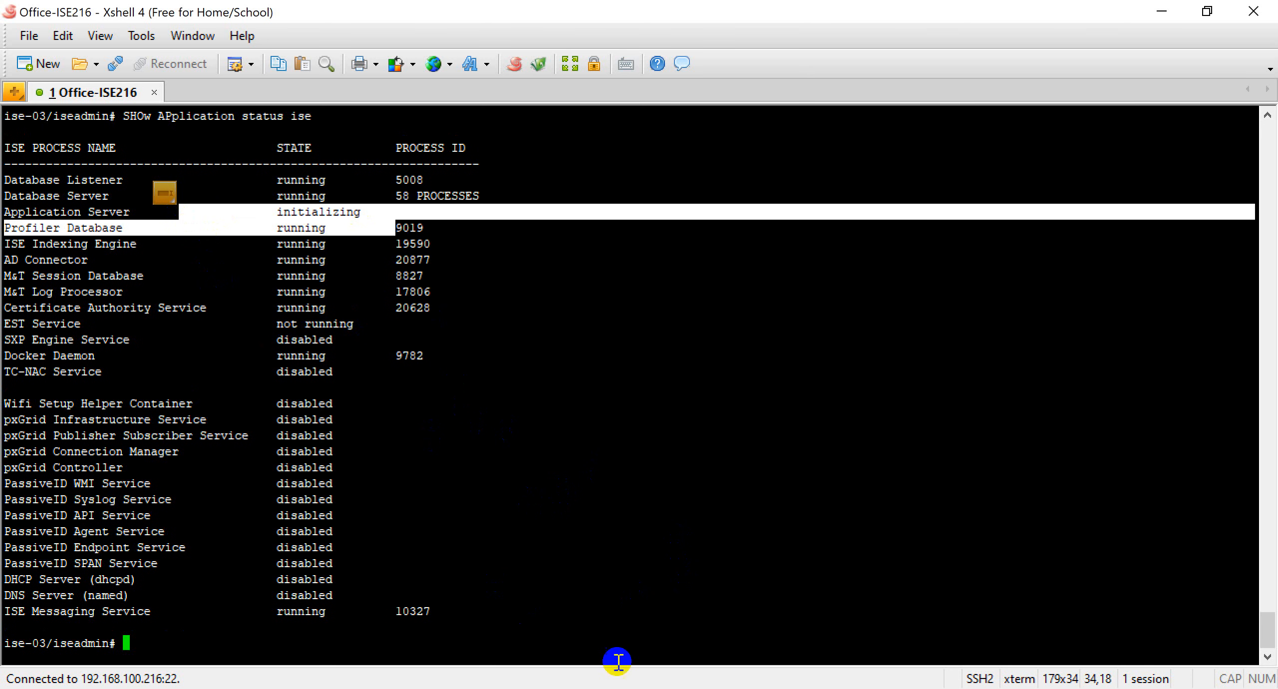
click(373, 522)
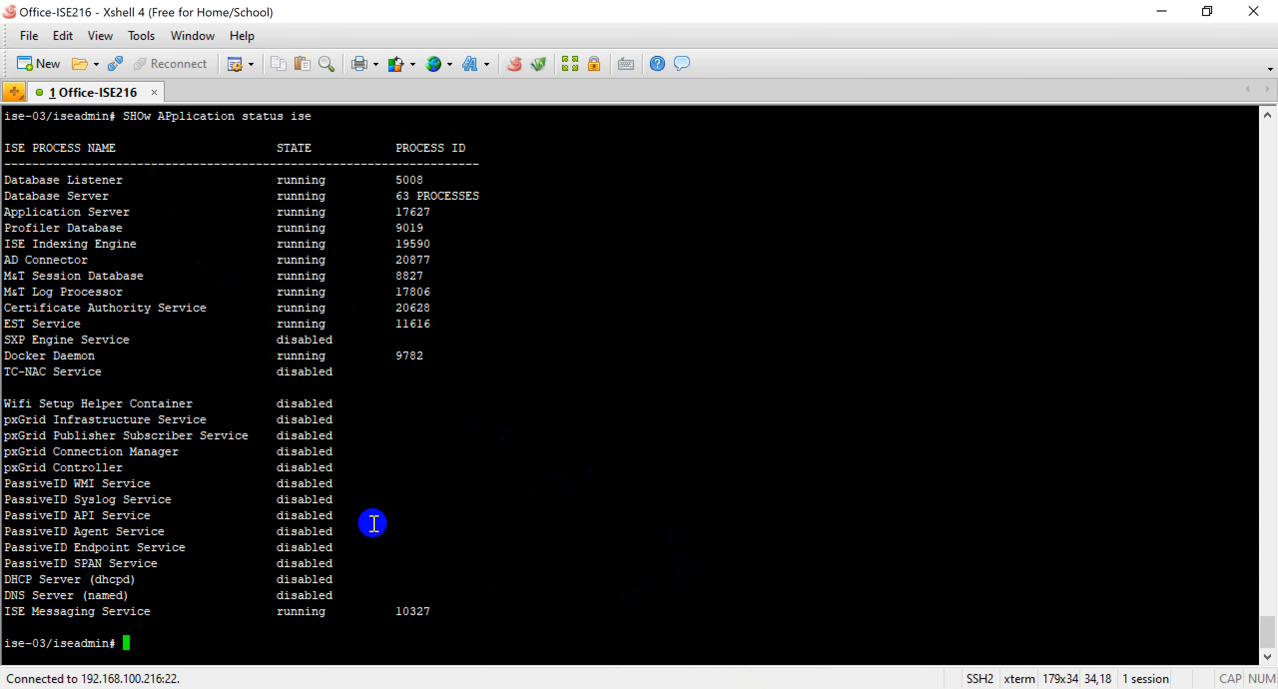
Add blank prompt lines, repeat show application status ise, and review the states from Database Listener through the pxGrid services.
key(Return)
key(Return)
key(Return)
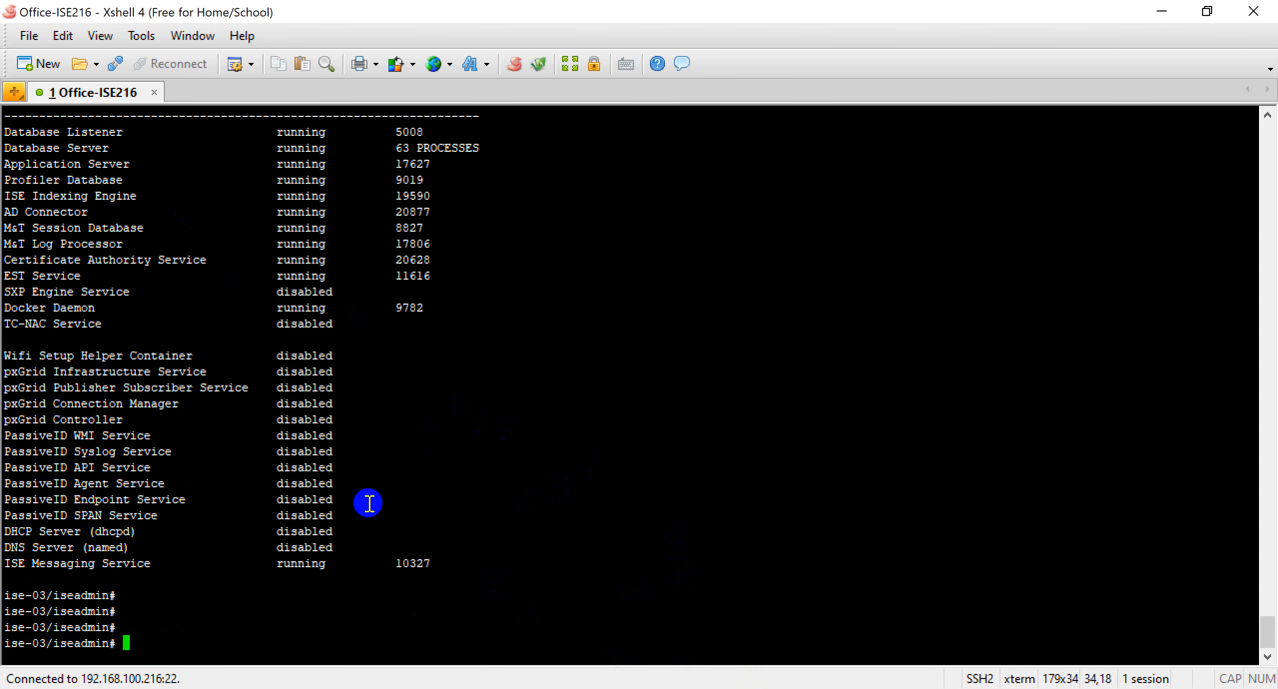
key(Up)
key(Return)
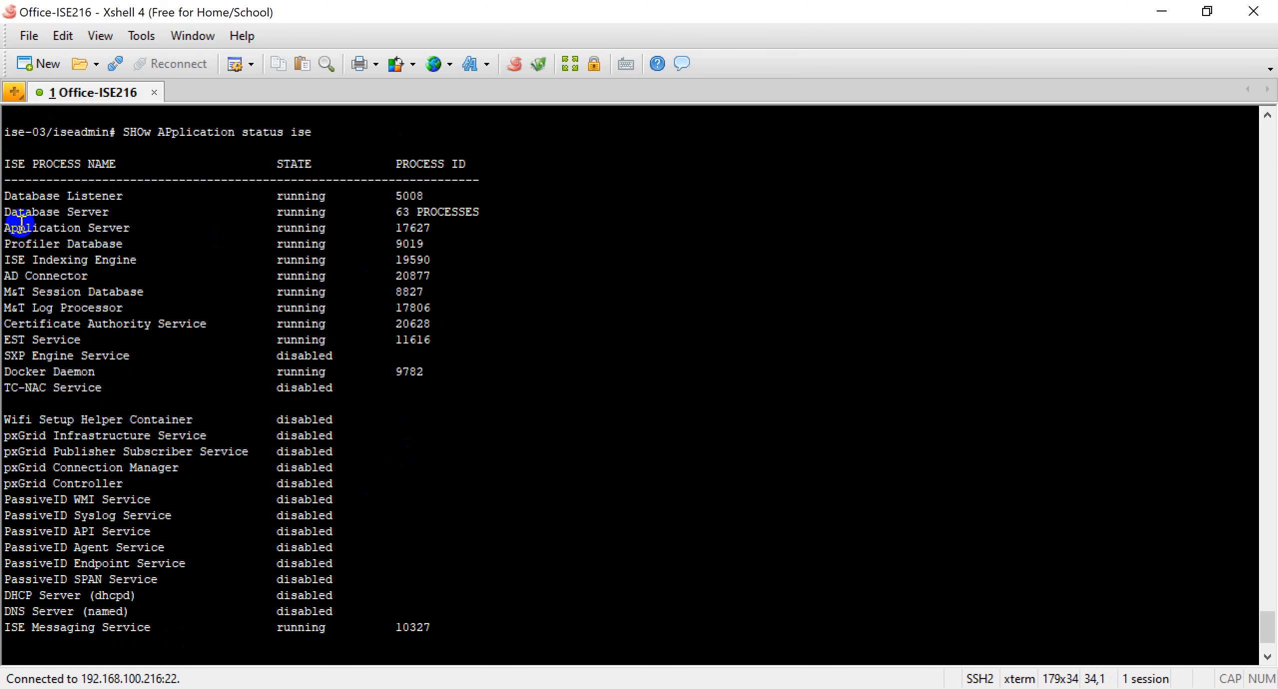
drag(8, 200, 148, 502)
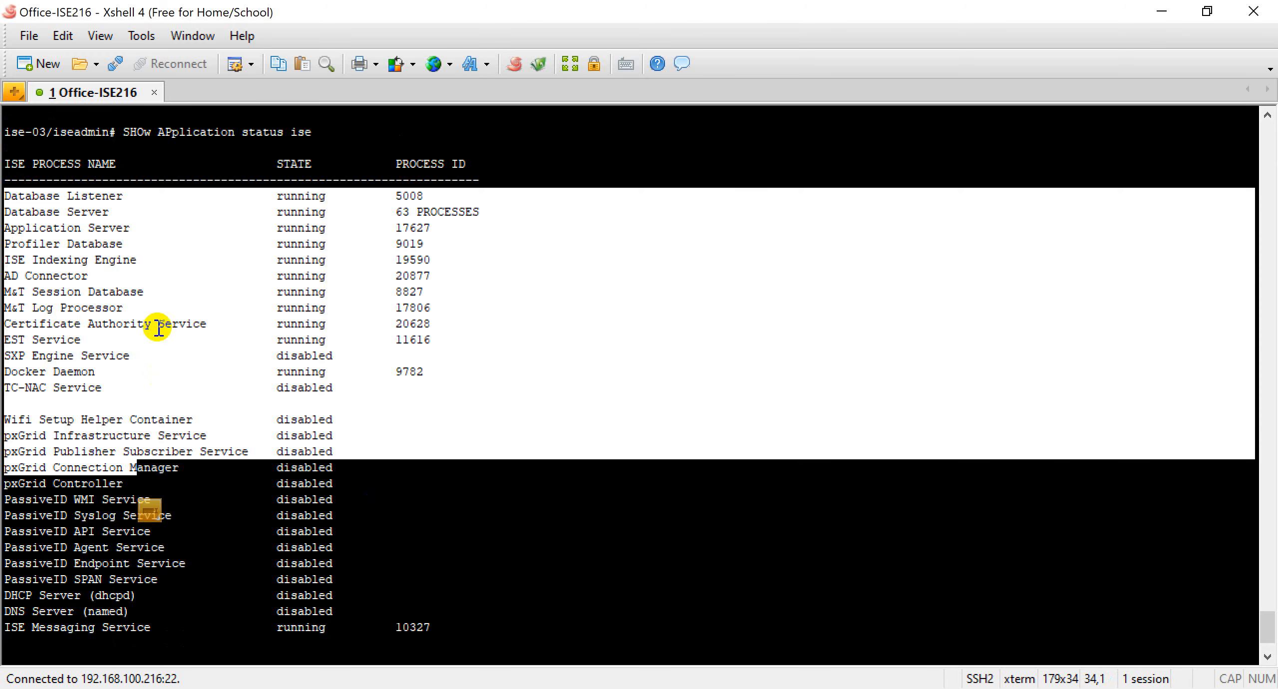
click(542, 592)
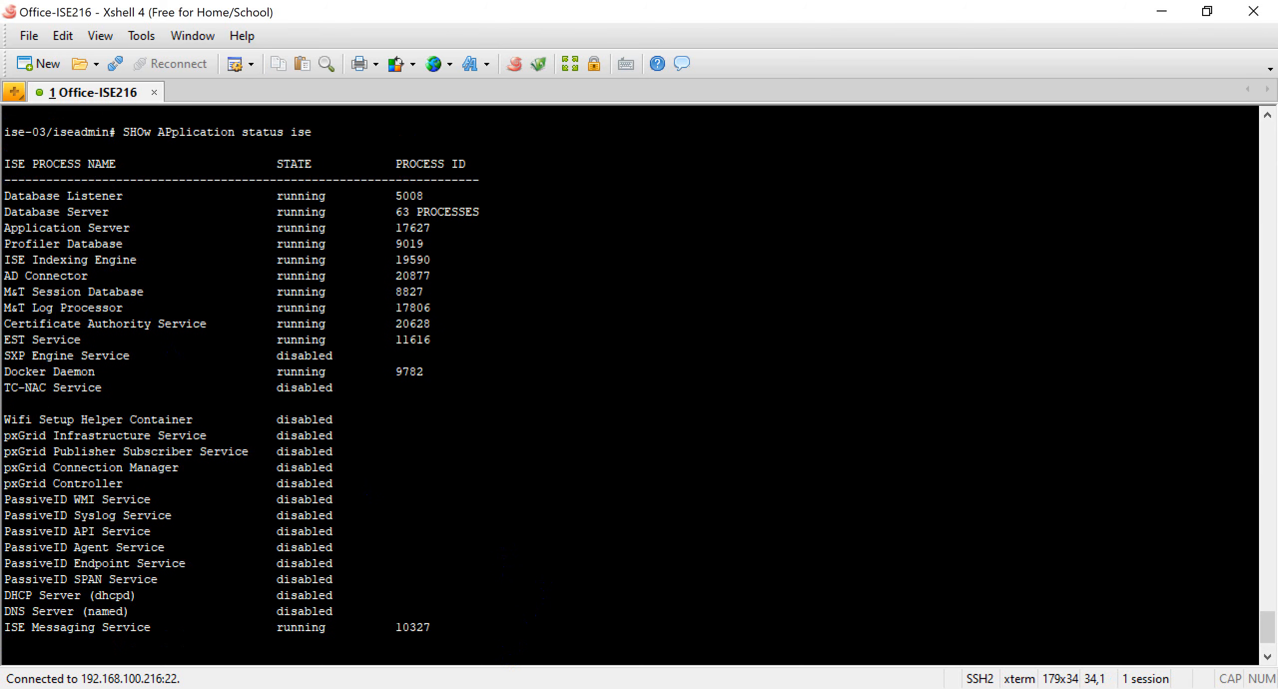
Switch to Chrome and proceed past the certificate privacy warning to the ISE login page.
key(alt+Tab)
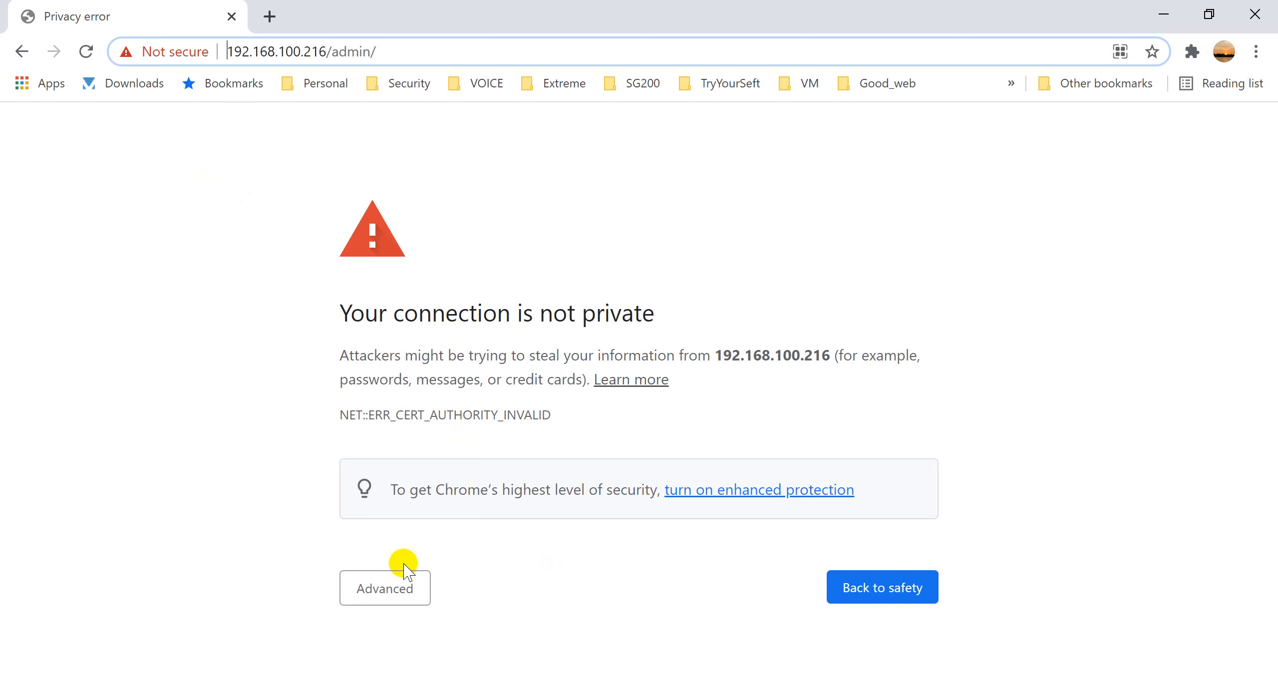
click(385, 590)
scroll(382, 581, down, 2)
click(387, 628)
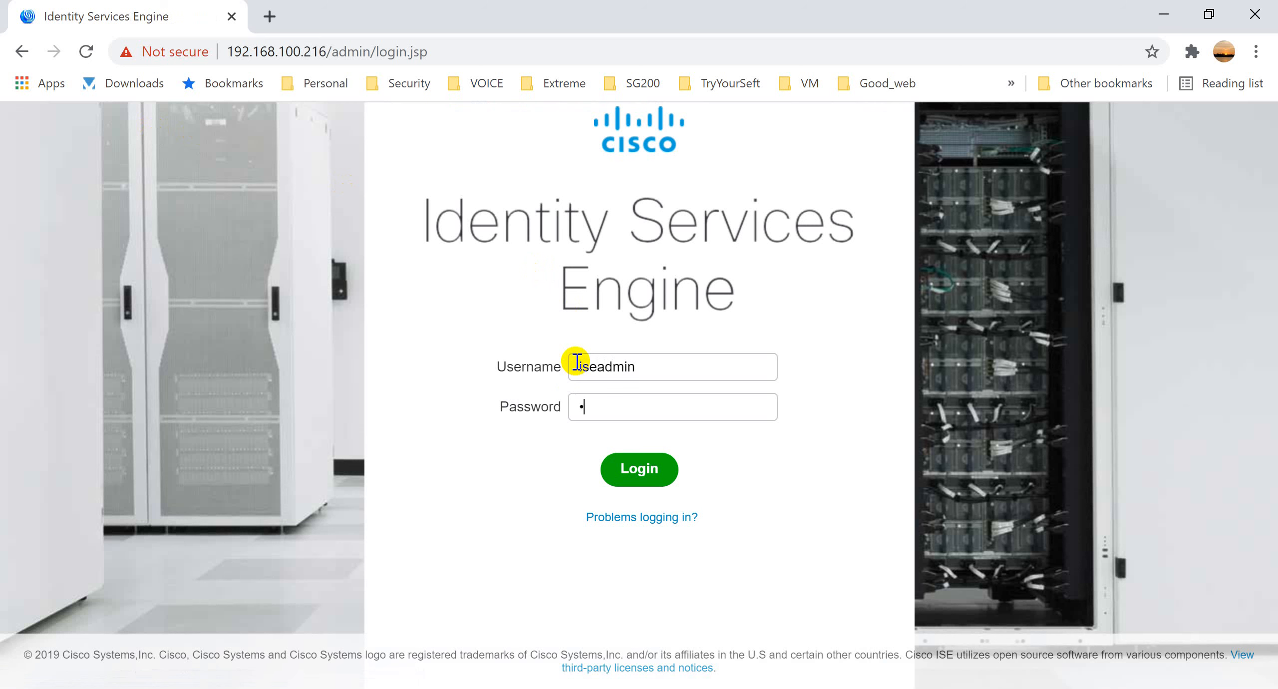
Log in to the Identity Services Engine portal as iseadmin with the account password.
key(Return)
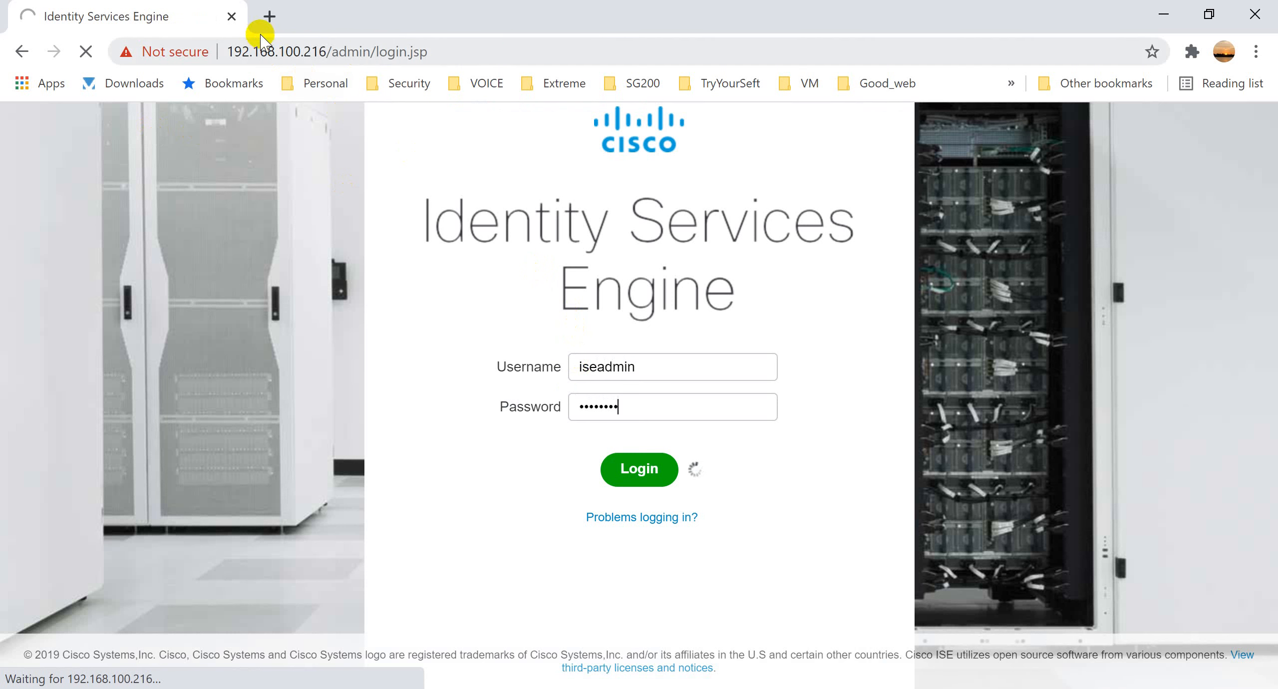
click(420, 52)
drag(420, 52, 137, 50)
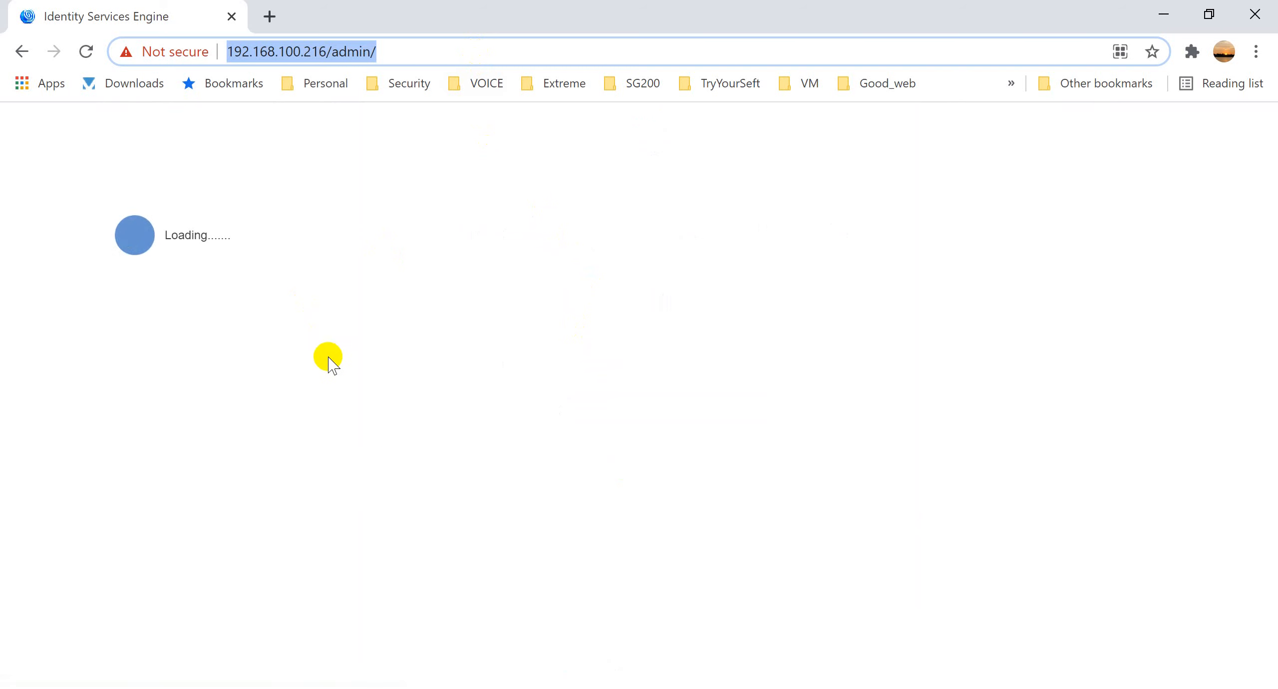
Switch to Xshell and run show version in the Office-ISE216 session to check the installed ISE version.
click(456, 688)
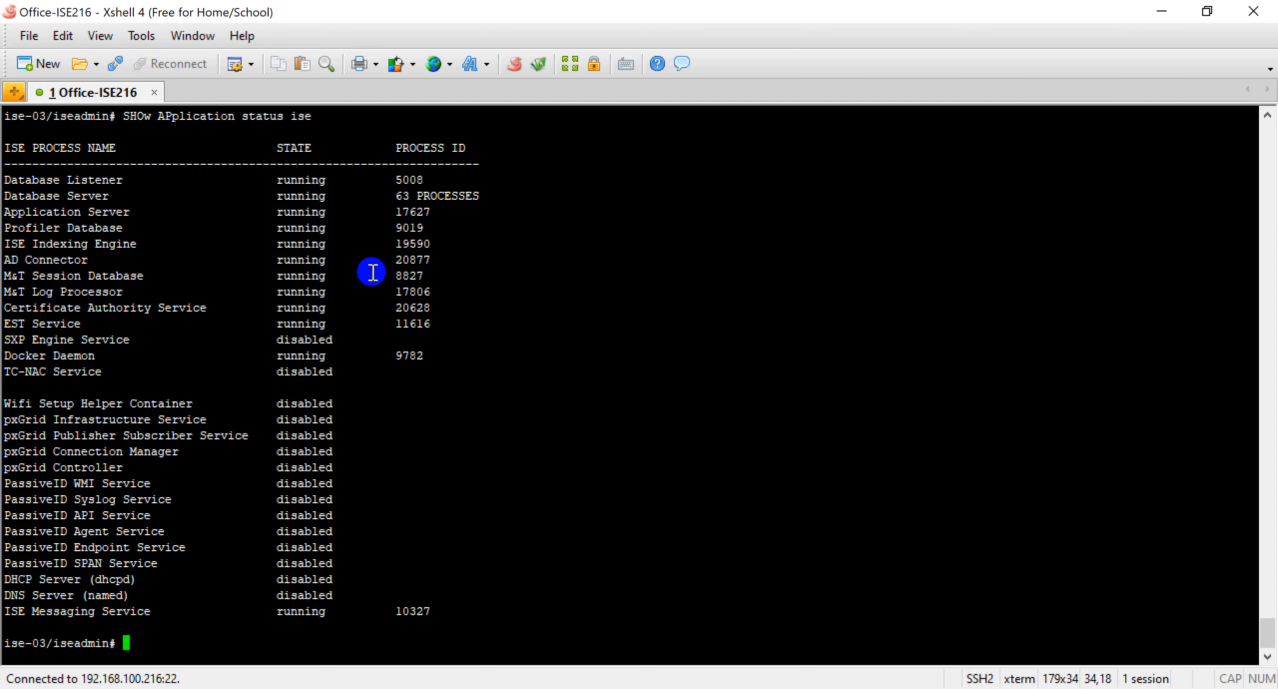
drag(367, 244, 246, 235)
click(379, 449)
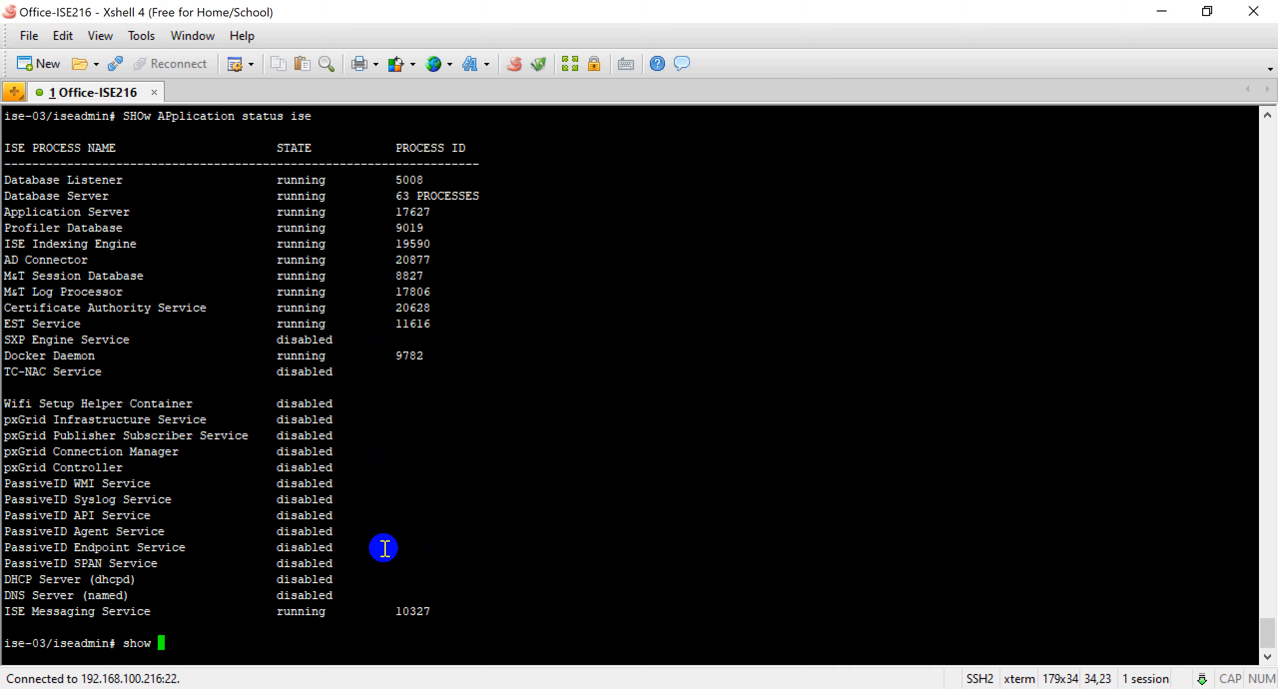
key(Return)
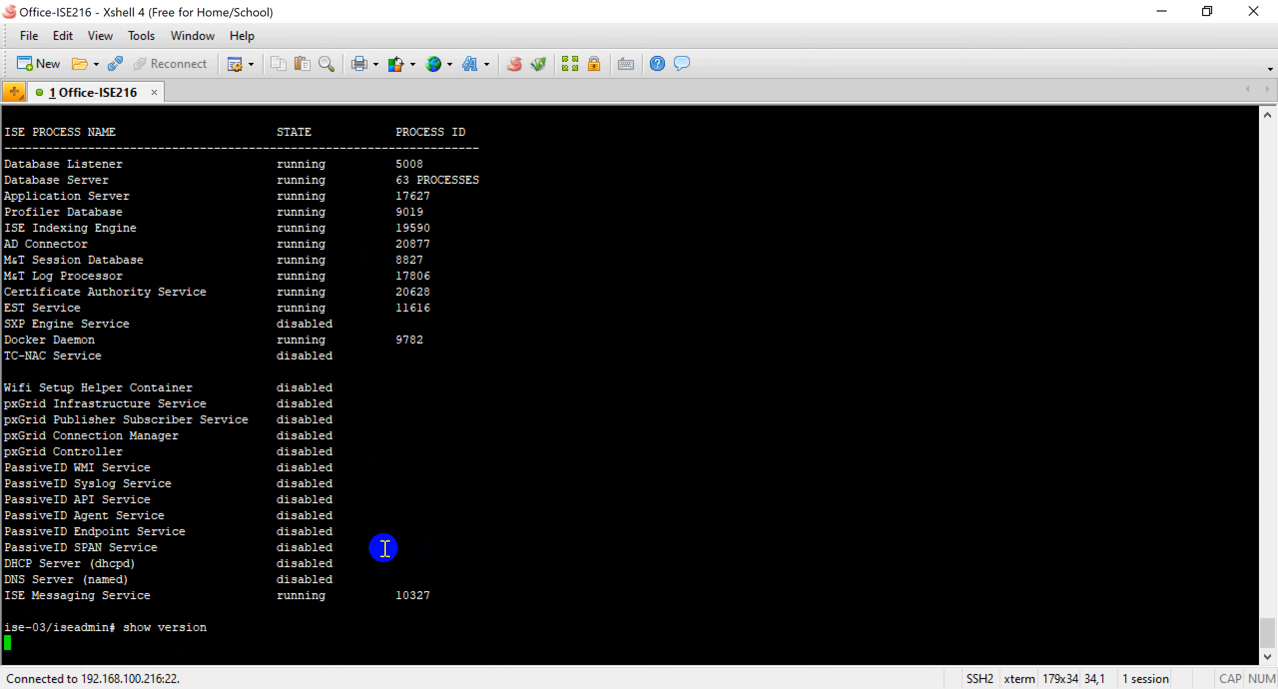
drag(325, 627, 14, 257)
click(184, 597)
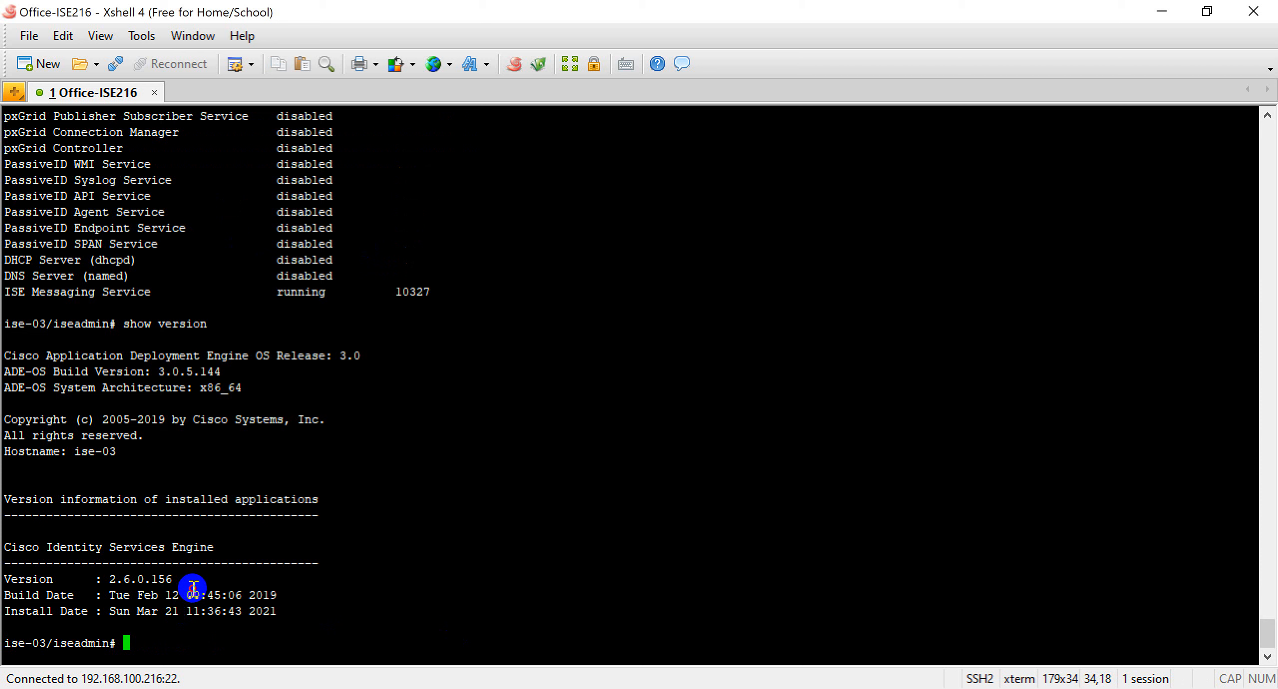
Examine the Cisco Identity Services Engine version, build date and install date in the show version output.
drag(193, 589, 93, 579)
click(321, 614)
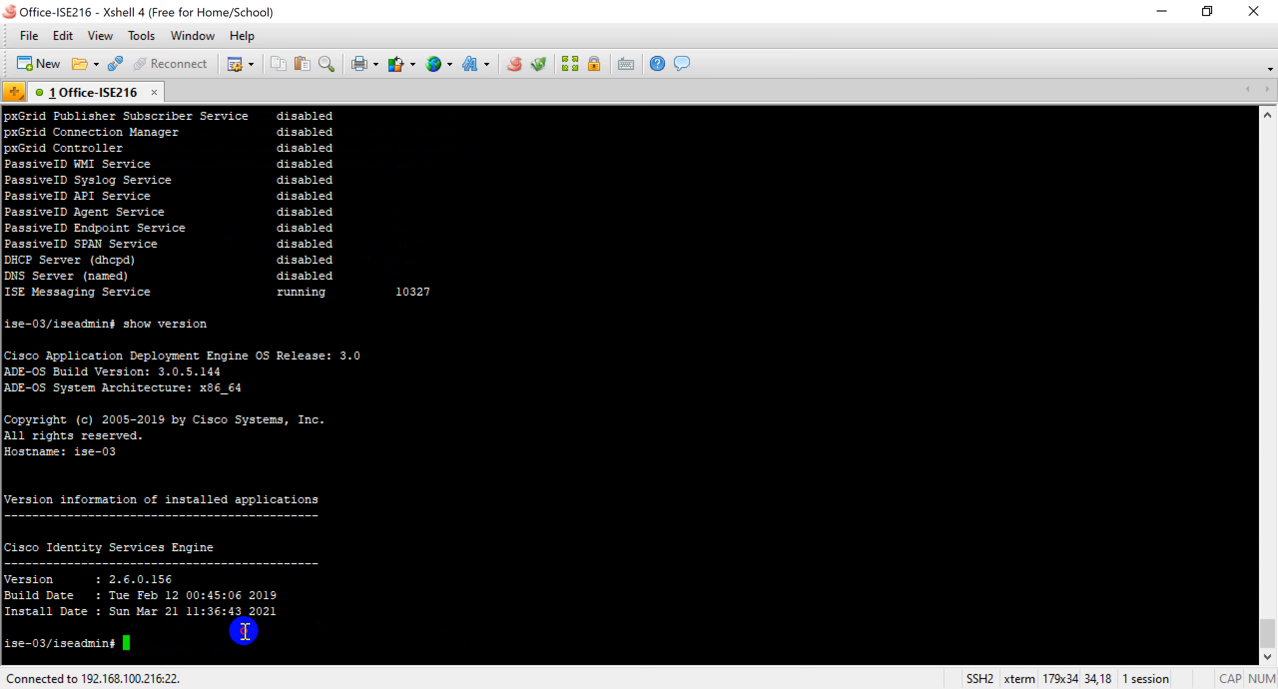
drag(244, 631, 9, 527)
click(187, 637)
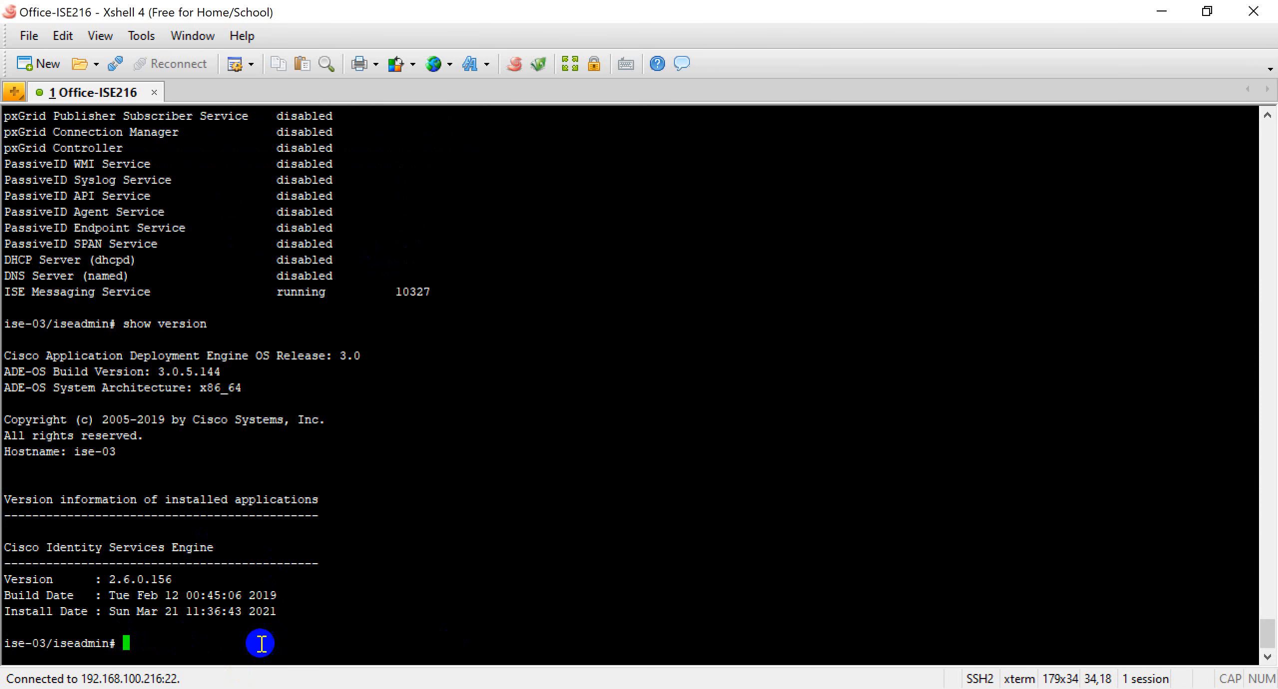
drag(310, 612, 5, 567)
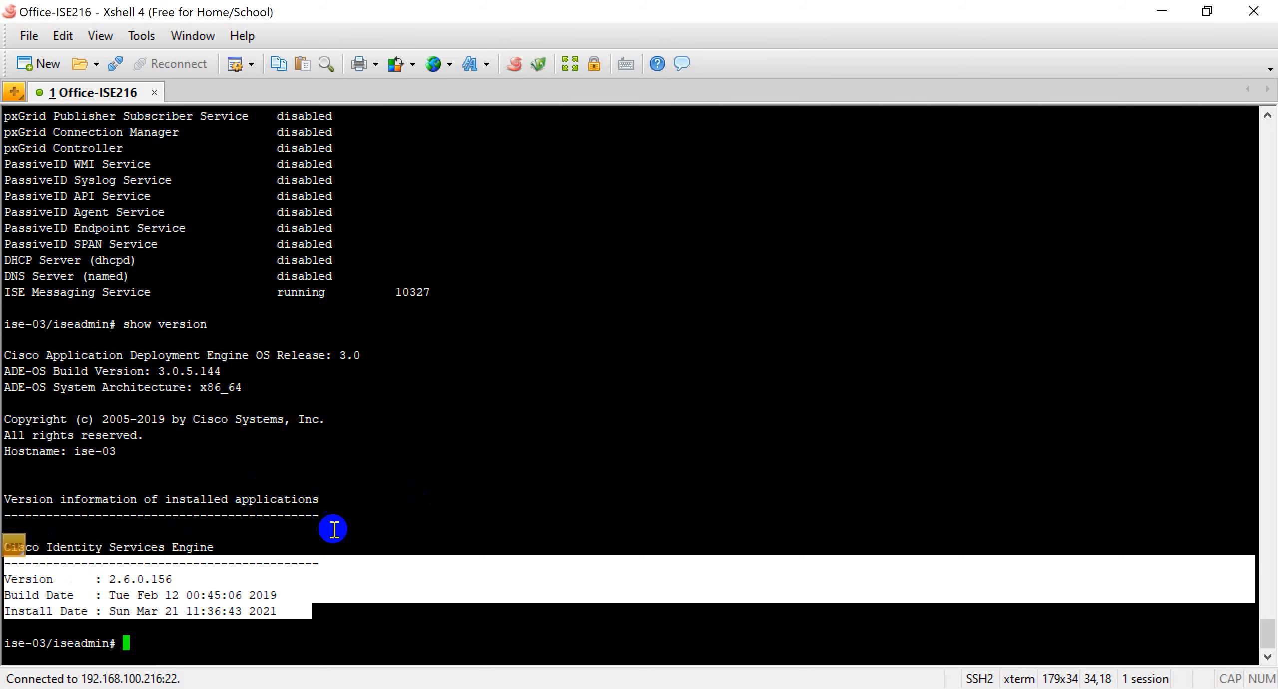
Switch to the ISE portal in Chrome, read the Cisco smart call home telemetry notice and continue past it.
click(1156, 10)
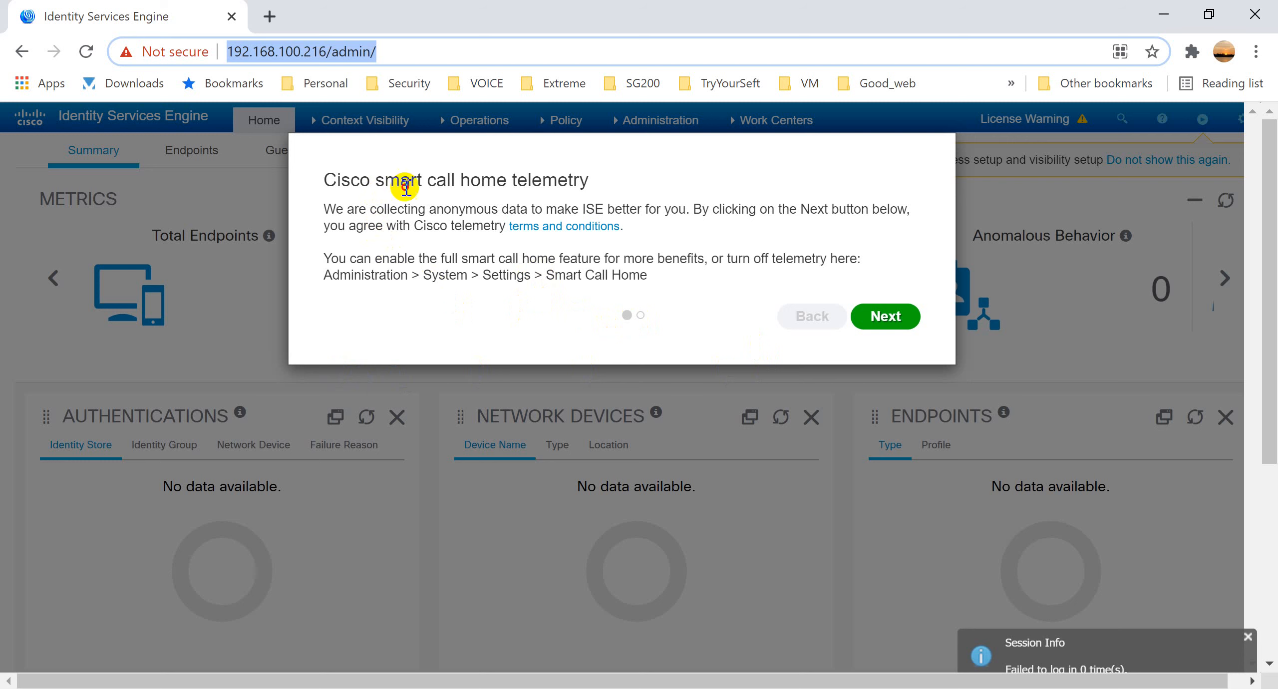
drag(385, 181, 532, 190)
click(529, 186)
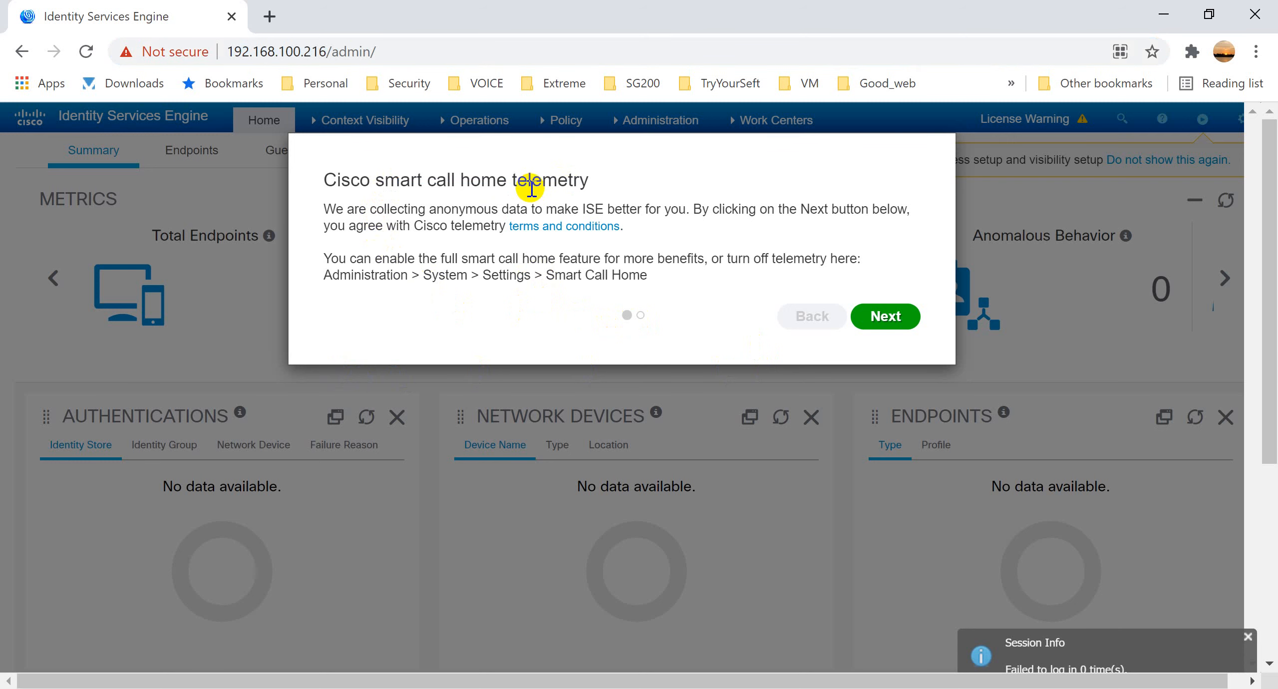
click(869, 314)
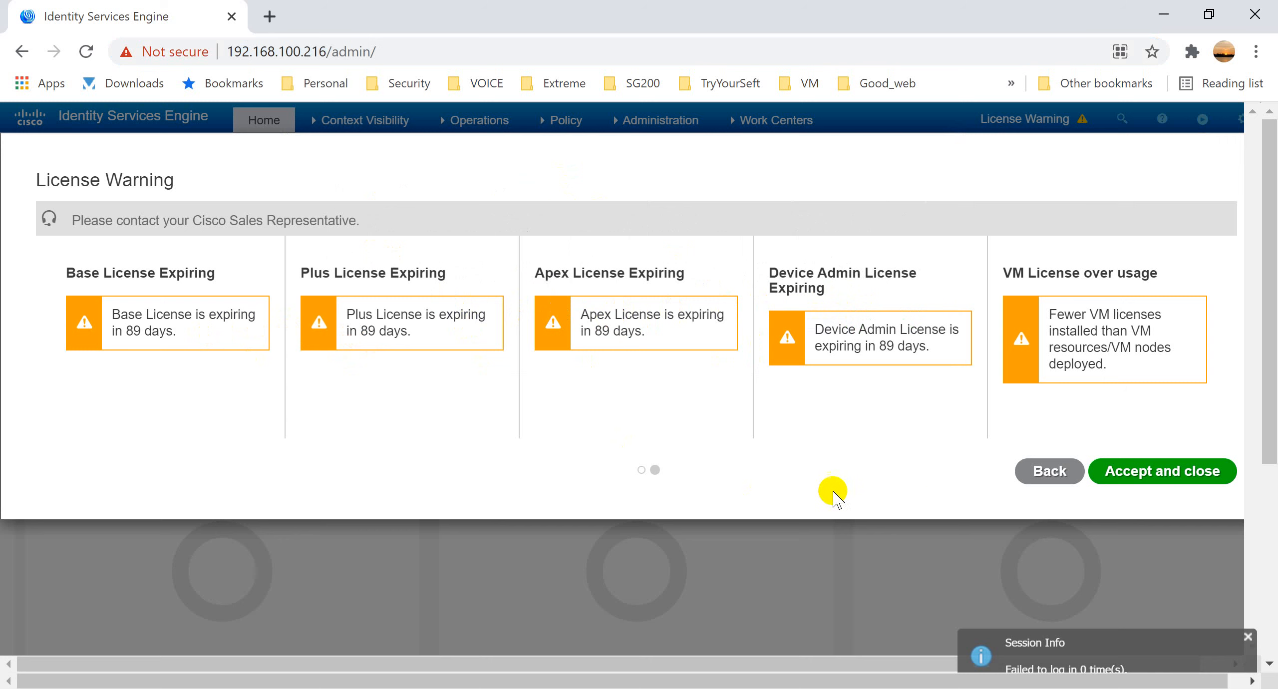
Check the Device Admin license expiry period in the License Warning, accept the warning and close it.
drag(869, 346, 912, 346)
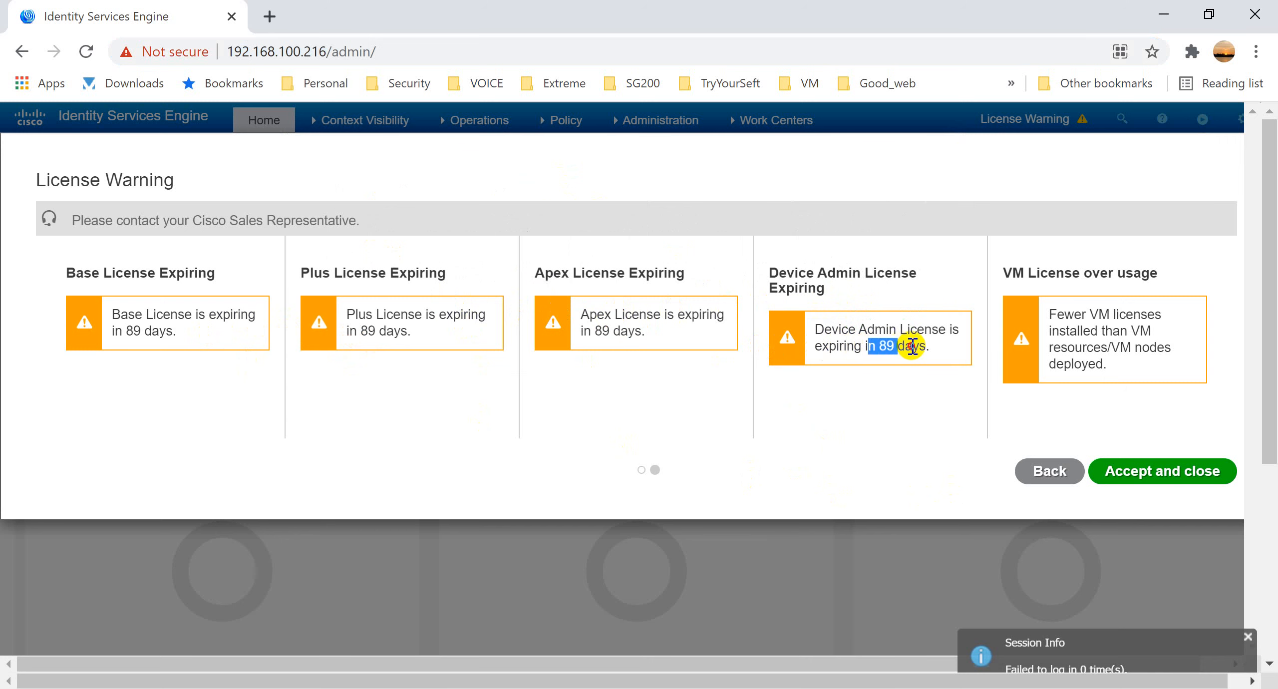
click(931, 349)
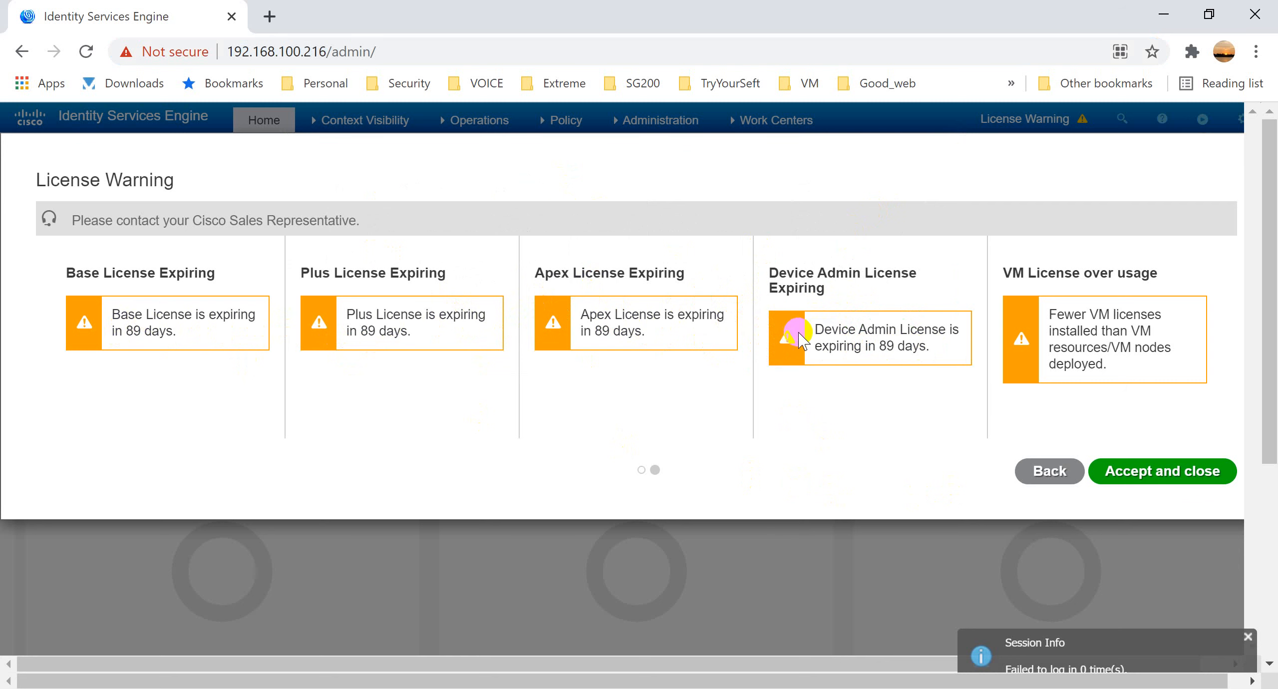
click(1151, 475)
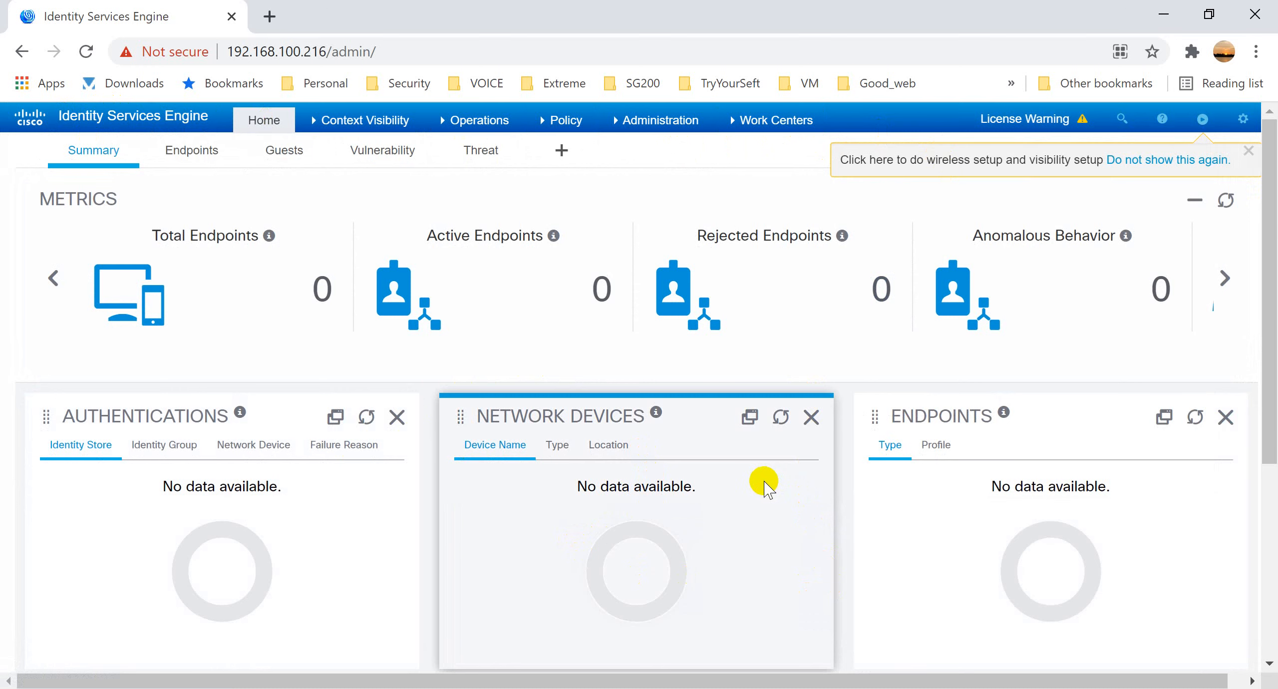
Look over the Home Summary dashboard, including the Alarms and System Summary dashlets, and return to the metrics.
scroll(693, 474, down, 5)
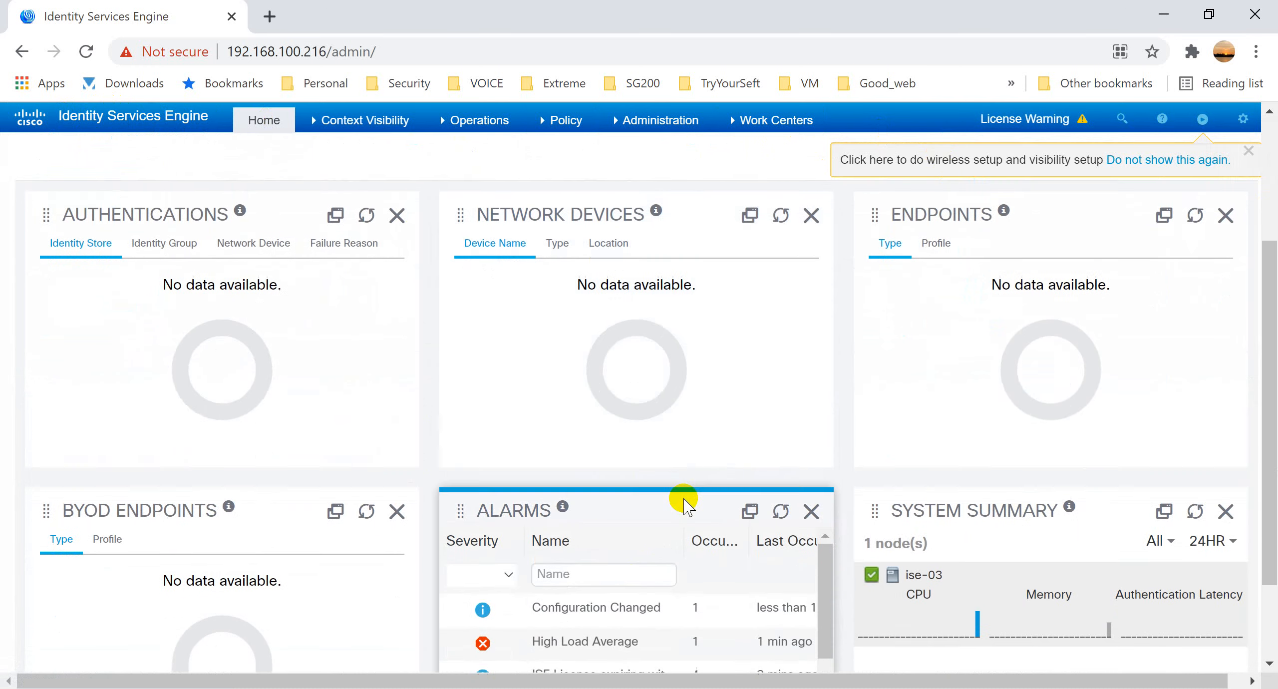
scroll(682, 492, up, 2)
scroll(683, 499, up, 3)
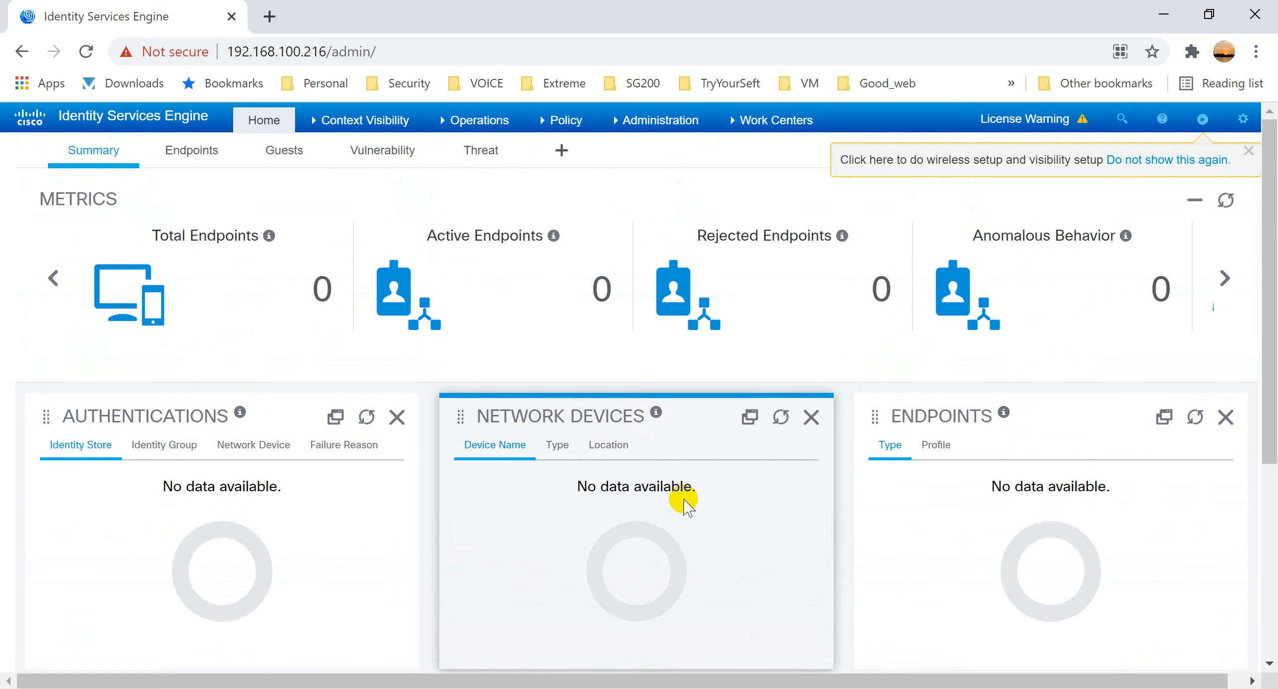